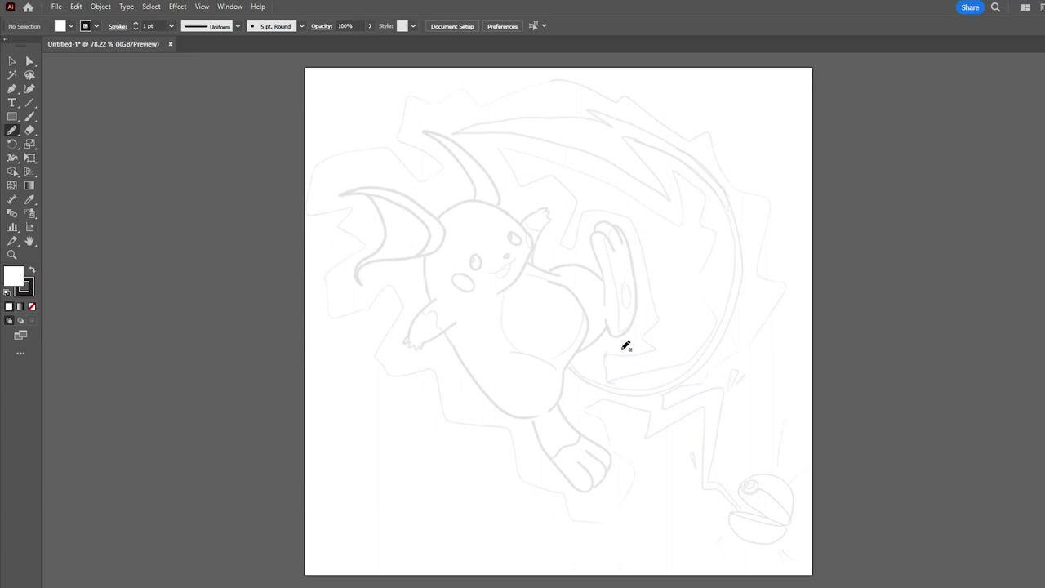
Trace the orange right ear, the kicking leg and the yellow body outline over the sketch.
{"action": "left_click_drag", "start_coordinate": [391, 231], "coordinate": [393, 232]}
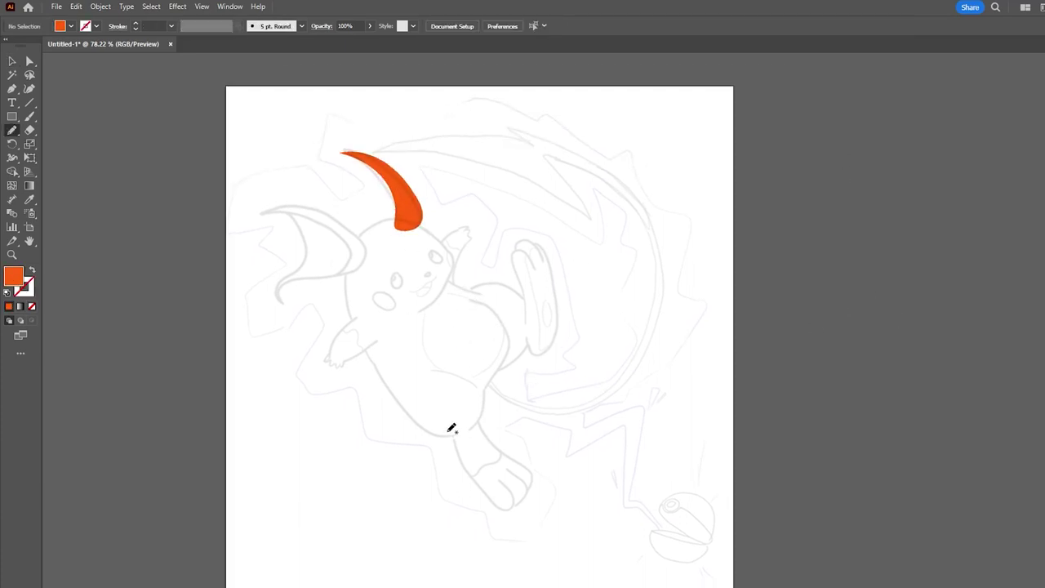
{"action": "left_click_drag", "start_coordinate": [461, 420], "coordinate": [462, 418]}
{"action": "mouse_move", "coordinate": [493, 369]}
{"action": "left_mouse_down"}
{"action": "mouse_move", "coordinate": [520, 357]}
{"action": "mouse_move", "coordinate": [495, 368]}
{"action": "left_mouse_up"}
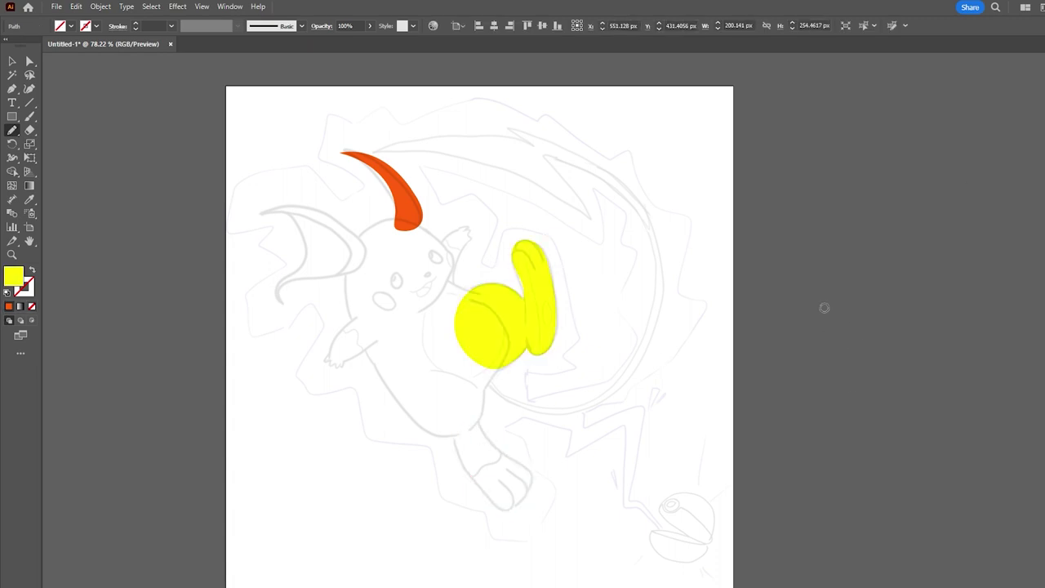
{"action": "left_click_drag", "start_coordinate": [432, 276], "coordinate": [433, 277]}
{"action": "left_click_drag", "start_coordinate": [395, 219], "coordinate": [344, 292]}
{"action": "left_click_drag", "start_coordinate": [455, 288], "coordinate": [397, 220]}
Trace the yellow left arm and lightning-bolt tail tip, and make the tail an orange stroke.
{"action": "left_click_drag", "start_coordinate": [343, 365], "coordinate": [357, 318]}
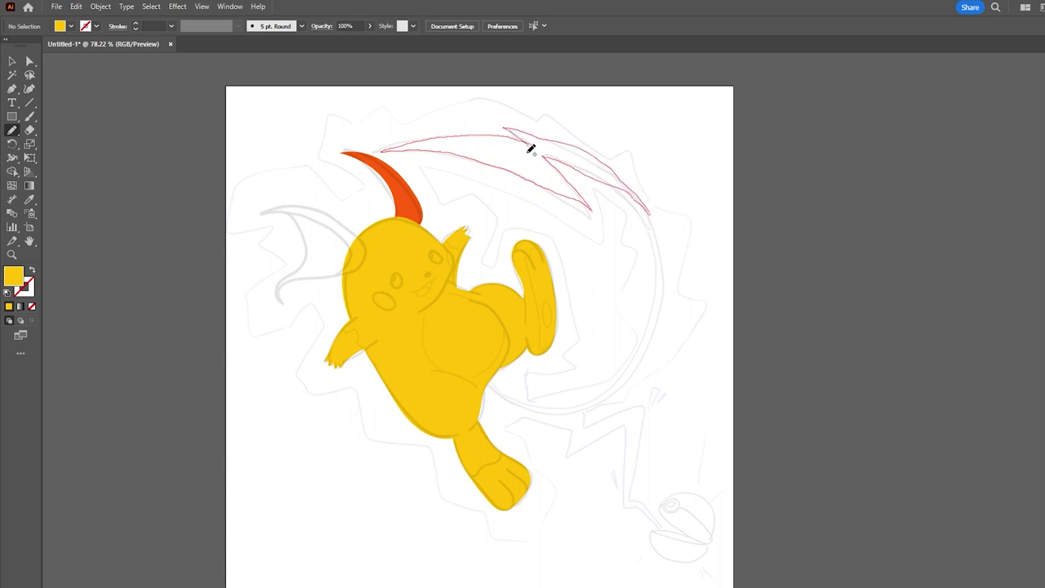
{"action": "left_click_drag", "start_coordinate": [523, 141], "coordinate": [539, 152]}
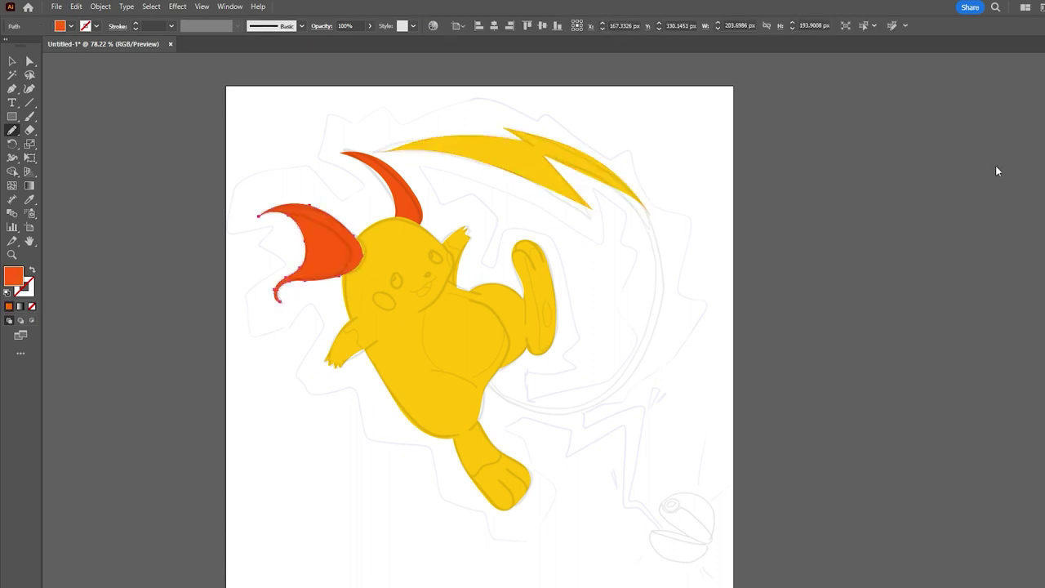
{"action": "key", "text": "v"}
{"action": "key", "text": "shift+x"}
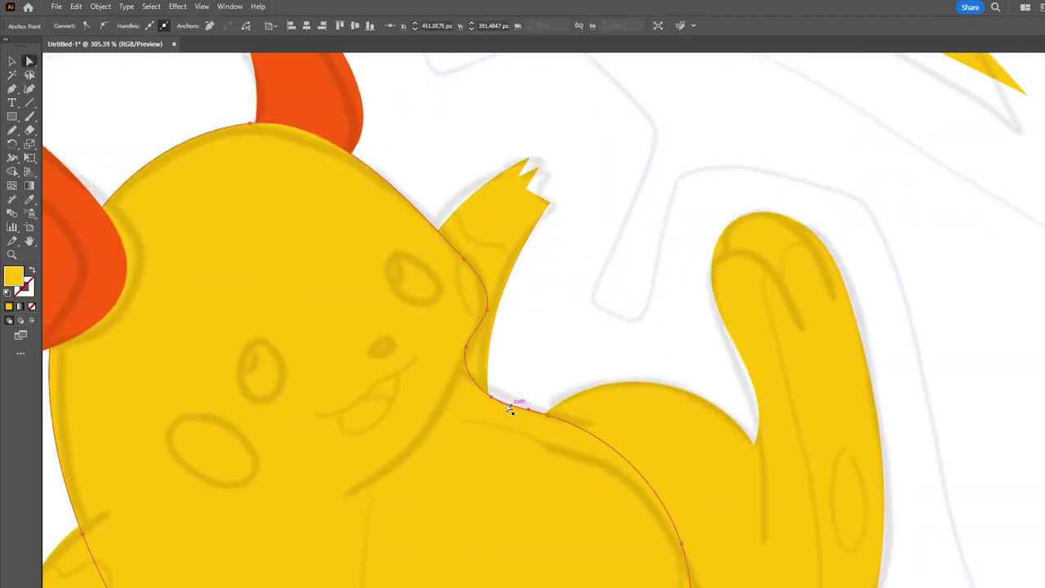
Reshape the claw tips of the raised arm by dragging their anchors.
{"action": "left_click", "coordinate": [511, 410]}
{"action": "left_click", "coordinate": [446, 378]}
{"action": "left_click", "coordinate": [539, 174]}
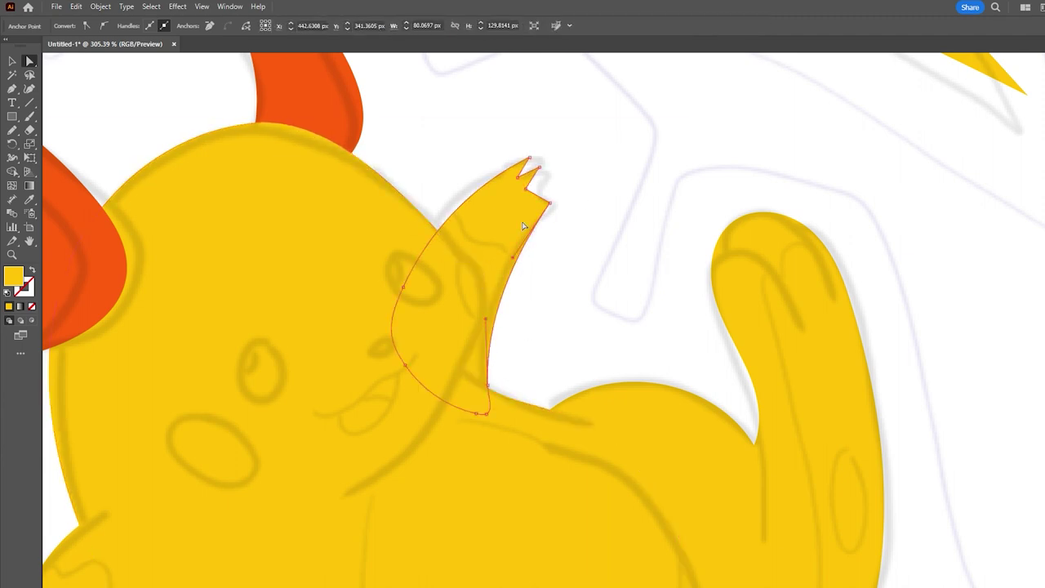
{"action": "left_click_drag", "start_coordinate": [534, 191], "coordinate": [537, 193]}
{"action": "left_click", "coordinate": [488, 177]}
{"action": "mouse_move", "coordinate": [509, 161]}
{"action": "left_mouse_down"}
{"action": "mouse_move", "coordinate": [555, 209]}
{"action": "mouse_move", "coordinate": [508, 206]}
{"action": "left_mouse_up"}
{"action": "key", "text": "p"}
Smooth the raised arm's top curve and reshape its right edge.
{"action": "scroll", "coordinate": [588, 173], "scroll_direction": "up", "scroll_amount": 5}
{"action": "left_click", "coordinate": [487, 266]}
{"action": "left_click", "coordinate": [490, 117]}
{"action": "left_click_drag", "start_coordinate": [461, 111], "coordinate": [444, 110]}
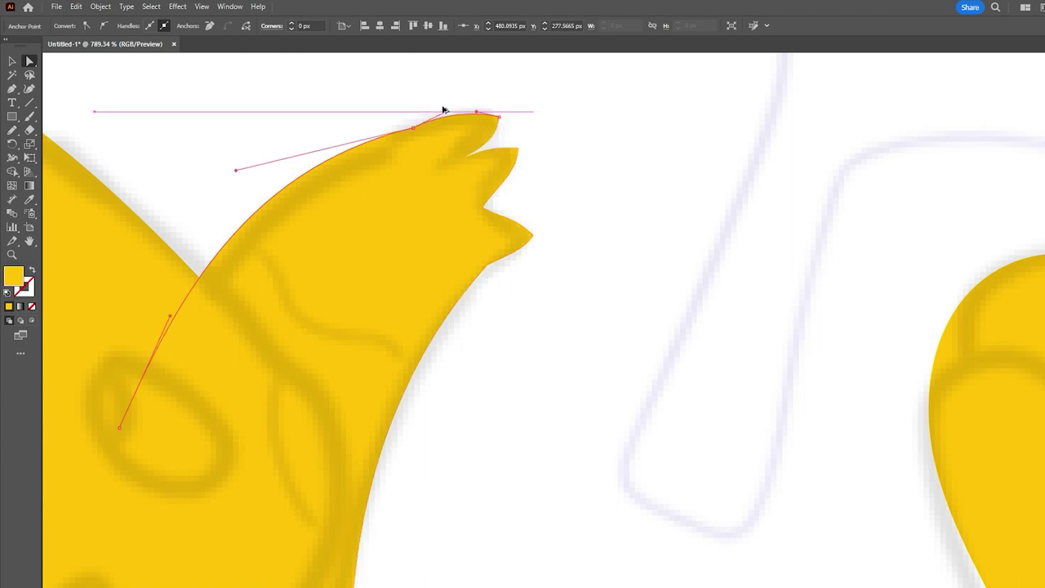
{"action": "left_click", "coordinate": [519, 150]}
{"action": "left_click", "coordinate": [496, 119]}
{"action": "scroll", "coordinate": [465, 144], "scroll_direction": "down", "scroll_amount": 5}
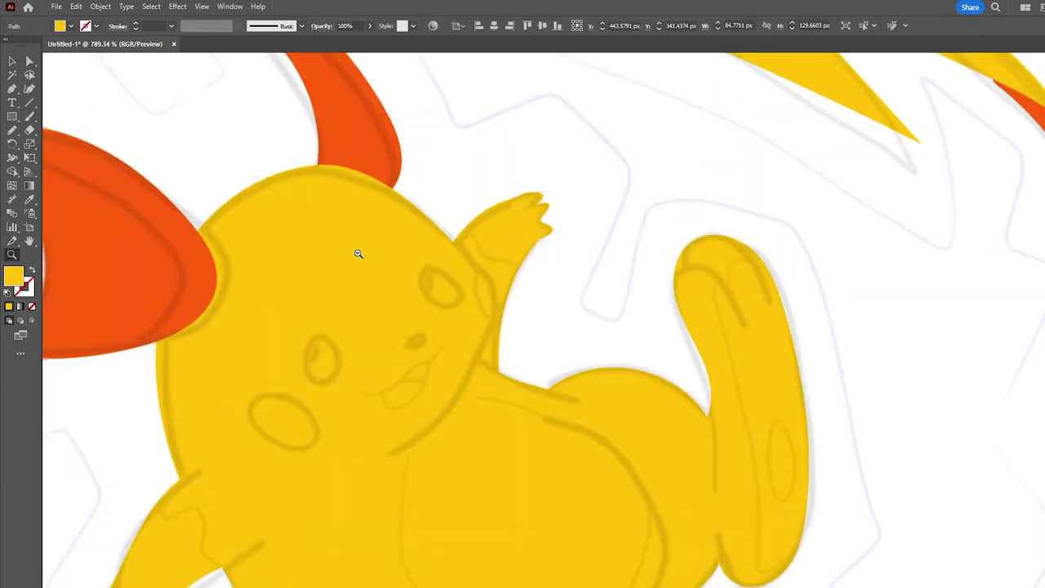
{"action": "scroll", "coordinate": [357, 252], "scroll_direction": "right", "scroll_amount": 3}
{"action": "left_click_drag", "start_coordinate": [465, 213], "coordinate": [455, 245]}
{"action": "left_click_drag", "start_coordinate": [517, 219], "coordinate": [519, 220]}
{"action": "left_click_drag", "start_coordinate": [557, 286], "coordinate": [561, 283]}
{"action": "scroll", "coordinate": [560, 284], "scroll_direction": "down", "scroll_amount": 5}
Edit the body outline, pulling the left arm's edge outward.
{"action": "left_click", "coordinate": [460, 427]}
{"action": "scroll", "coordinate": [462, 299], "scroll_direction": "up", "scroll_amount": 2}
{"action": "scroll", "coordinate": [462, 298], "scroll_direction": "down", "scroll_amount": 3}
{"action": "left_click", "coordinate": [507, 426]}
{"action": "scroll", "coordinate": [346, 375], "scroll_direction": "down", "scroll_amount": 1}
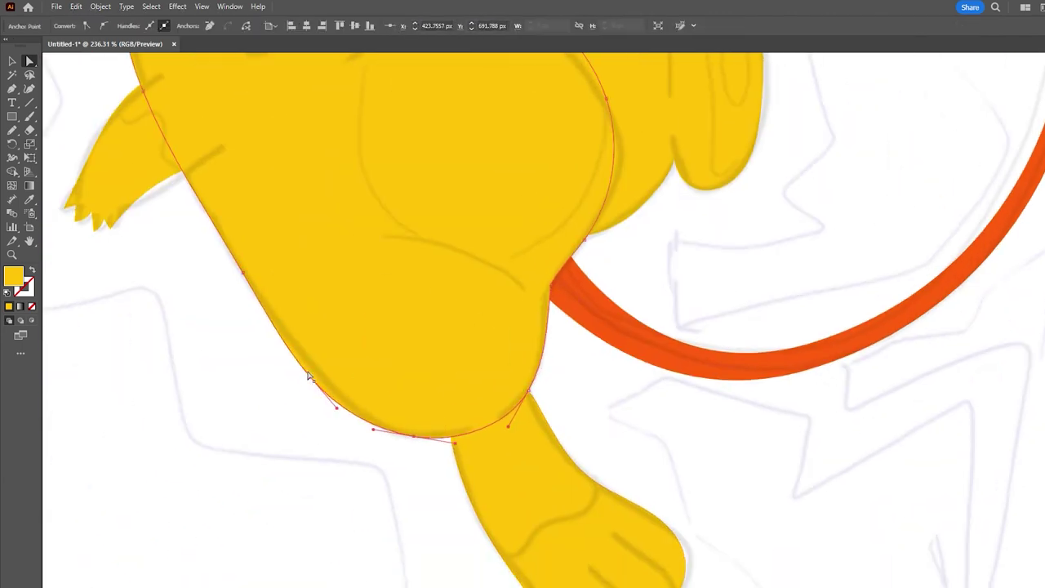
{"action": "scroll", "coordinate": [577, 368], "scroll_direction": "up", "scroll_amount": 3}
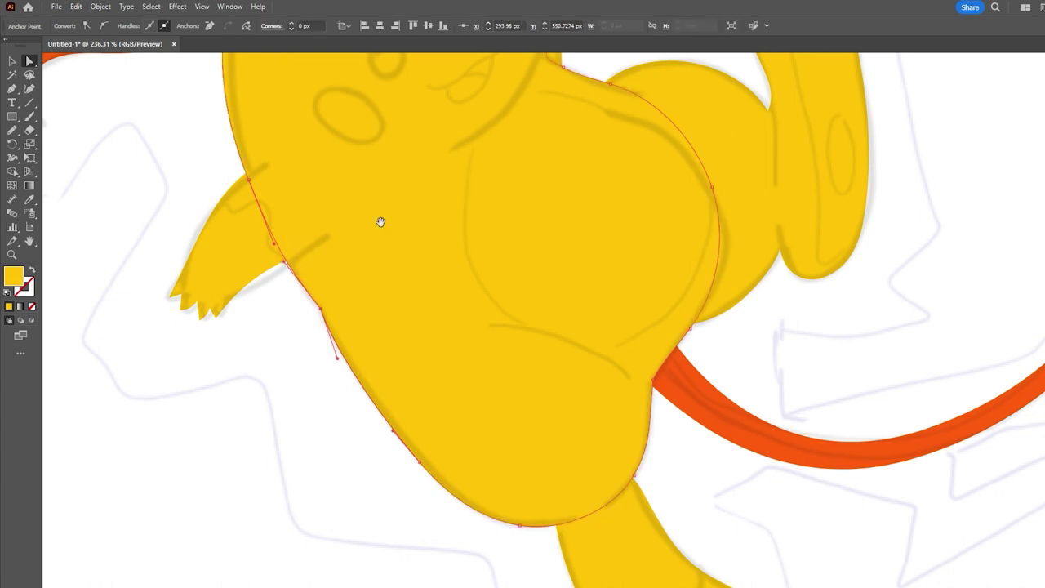
{"action": "scroll", "coordinate": [442, 175], "scroll_direction": "up", "scroll_amount": 3}
{"action": "scroll", "coordinate": [457, 335], "scroll_direction": "down", "scroll_amount": 3}
{"action": "mouse_move", "coordinate": [415, 349]}
{"action": "left_mouse_down"}
{"action": "mouse_move", "coordinate": [414, 332]}
{"action": "mouse_move", "coordinate": [276, 332]}
{"action": "left_mouse_up"}
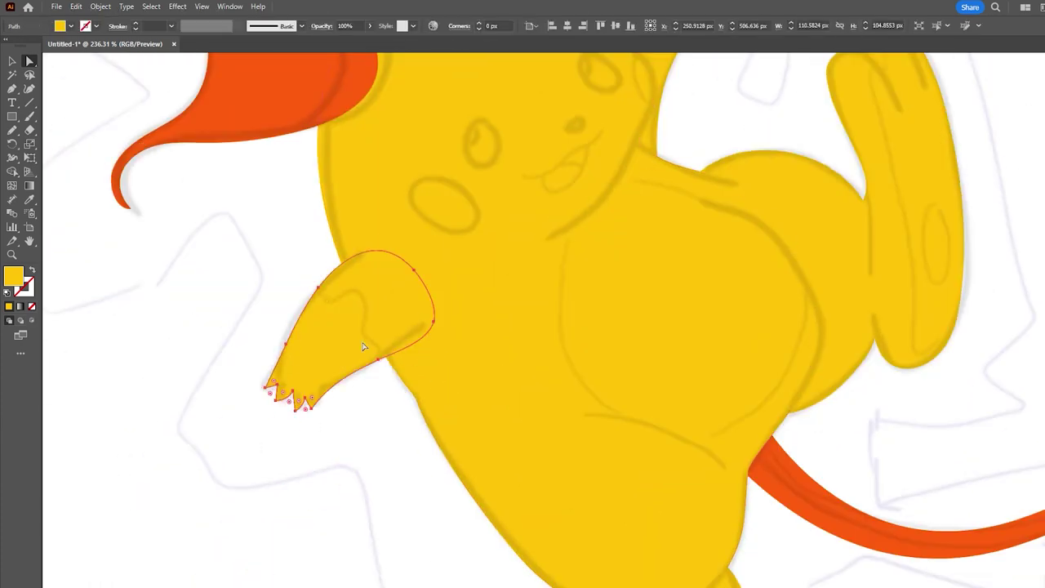
Sharpen the left arm's claws, rounding the first tip and cornering the last.
{"action": "left_click", "coordinate": [266, 378]}
{"action": "scroll", "coordinate": [258, 378], "scroll_direction": "up", "scroll_amount": 5, "text": "alt"}
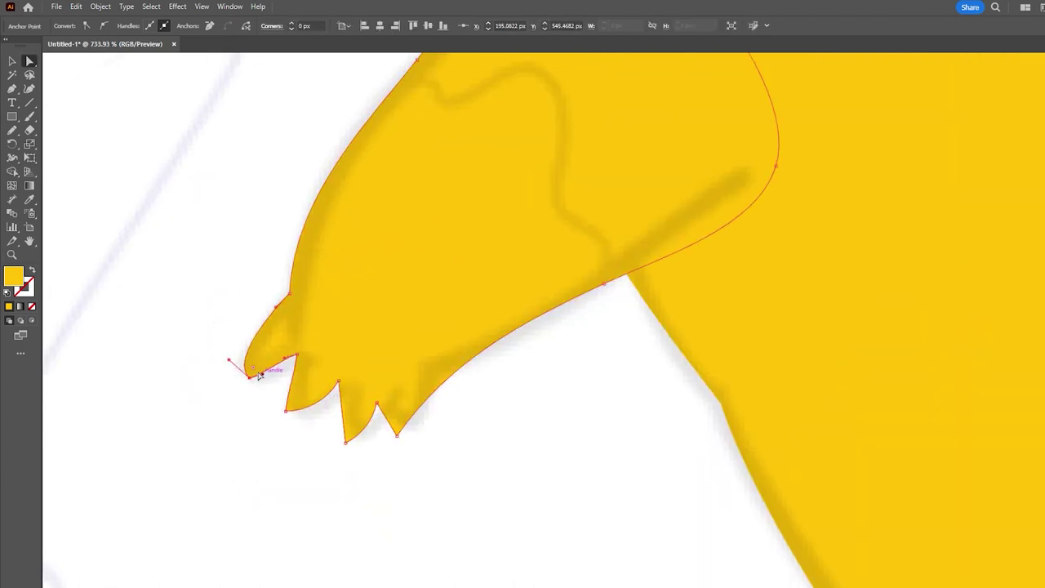
{"action": "left_click_drag", "start_coordinate": [285, 414], "coordinate": [292, 412]}
{"action": "left_click_drag", "start_coordinate": [397, 435], "coordinate": [417, 426]}
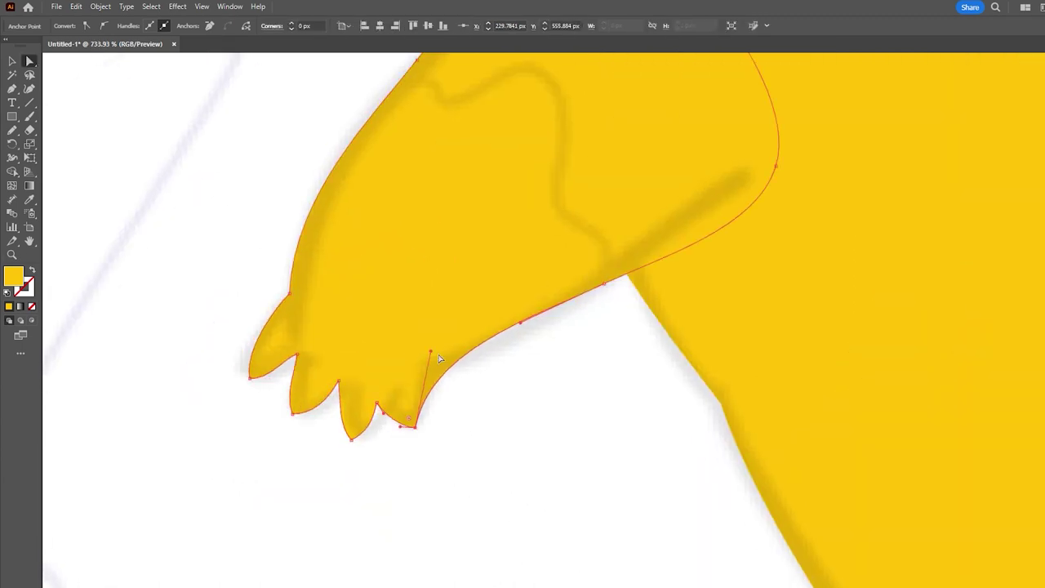
{"action": "left_click_drag", "start_coordinate": [466, 327], "coordinate": [503, 357]}
{"action": "left_click_drag", "start_coordinate": [388, 396], "coordinate": [390, 396]}
{"action": "left_click", "coordinate": [350, 441]}
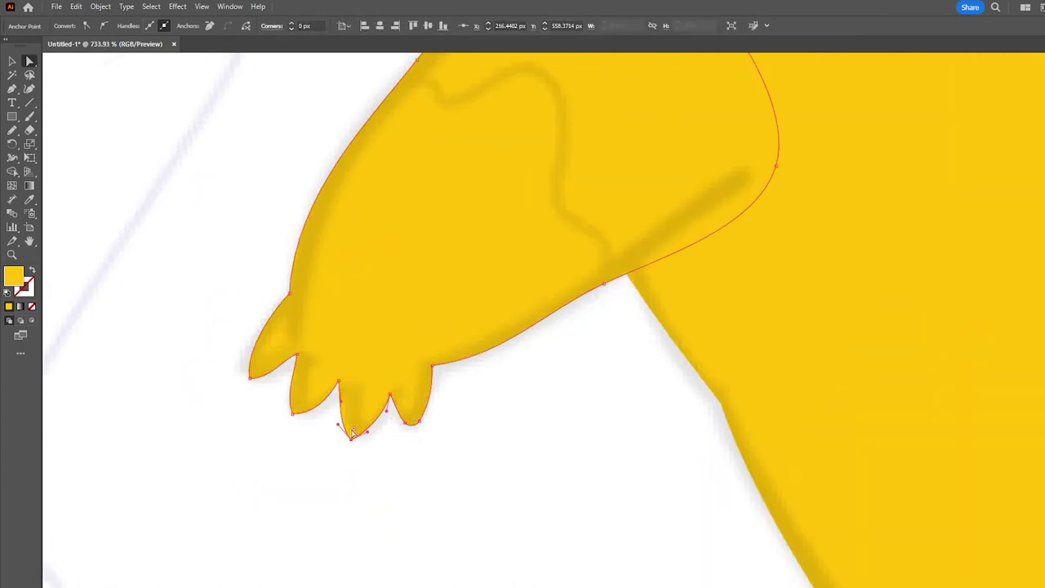
{"action": "key", "text": "ctrl+0"}
Reshape the lower curve of the foot on the leg shape.
{"action": "left_click", "coordinate": [319, 381]}
{"action": "scroll", "coordinate": [479, 479], "scroll_direction": "up", "scroll_amount": 5}
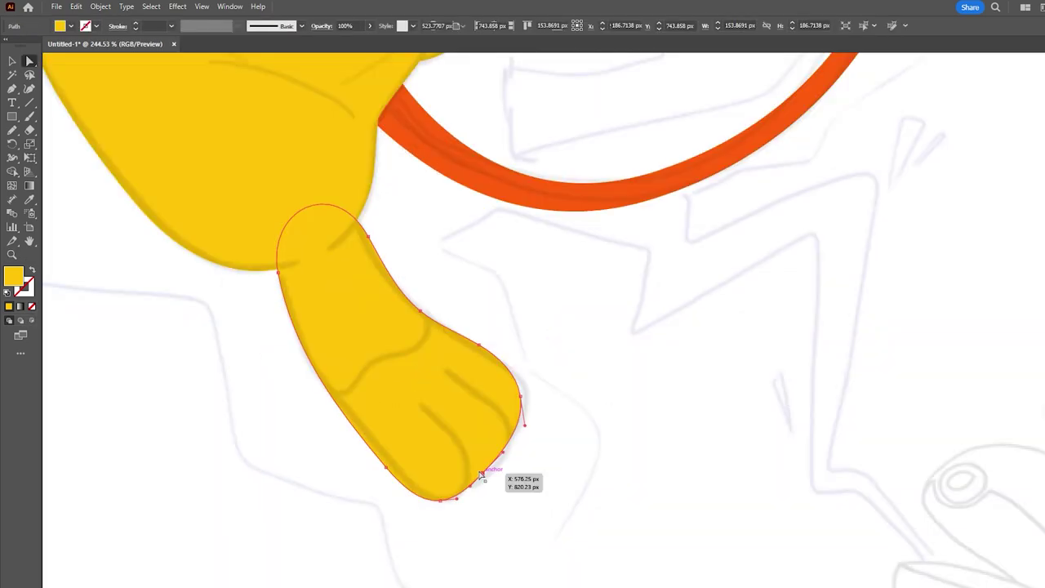
{"action": "left_click", "coordinate": [529, 427]}
{"action": "left_click_drag", "start_coordinate": [530, 427], "coordinate": [478, 490]}
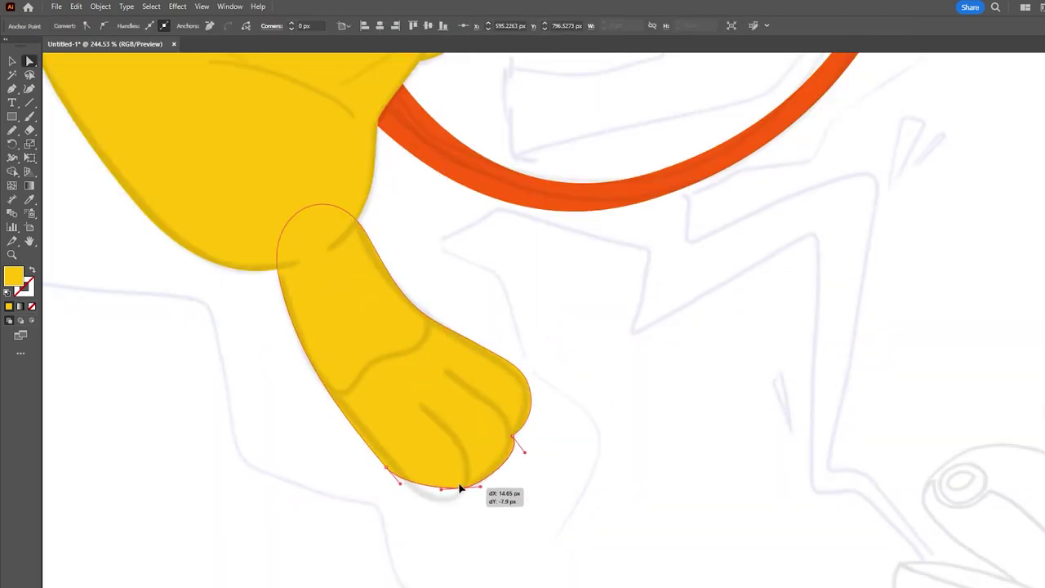
{"action": "key", "text": "ctrl+0"}
{"action": "key", "text": "z"}
Reshape the lightning-bolt tail's tips, spike and notch, then draw a rectangle covering the artboard.
{"action": "left_click", "coordinate": [475, 216]}
{"action": "key", "text": "a"}
{"action": "left_click", "coordinate": [410, 185]}
{"action": "mouse_move", "coordinate": [378, 202]}
{"action": "left_mouse_down"}
{"action": "mouse_move", "coordinate": [410, 184]}
{"action": "mouse_move", "coordinate": [392, 158]}
{"action": "left_mouse_up"}
{"action": "left_click_drag", "start_coordinate": [696, 278], "coordinate": [692, 293]}
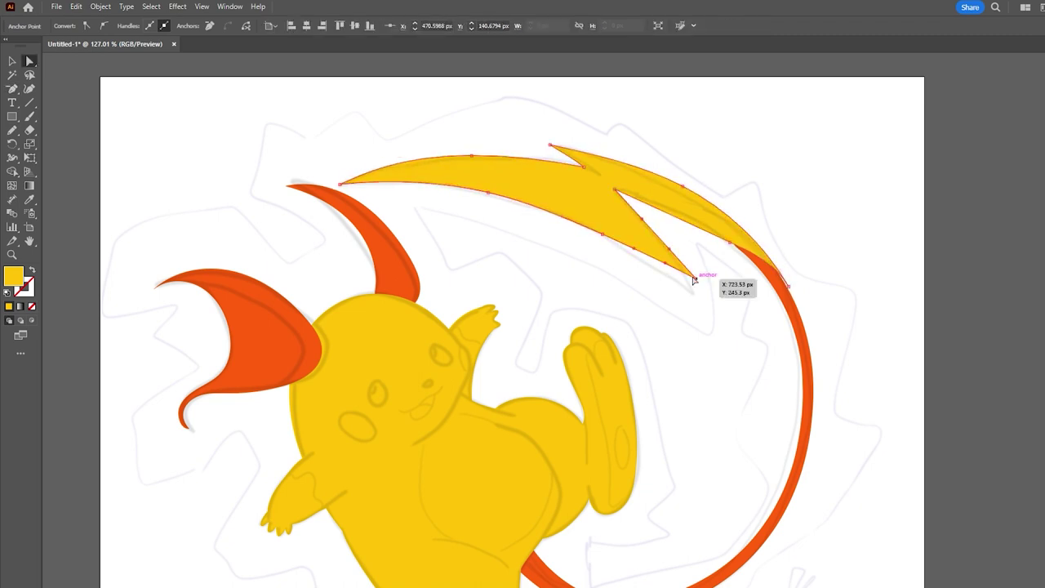
{"action": "left_click_drag", "start_coordinate": [614, 190], "coordinate": [618, 192]}
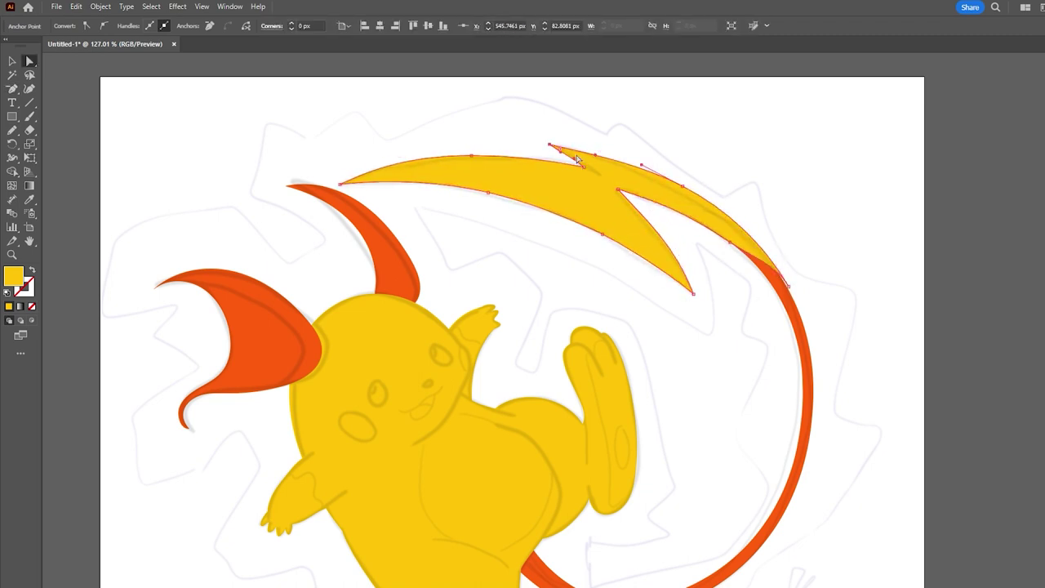
{"action": "scroll", "coordinate": [553, 269], "scroll_direction": "down", "scroll_amount": 3}
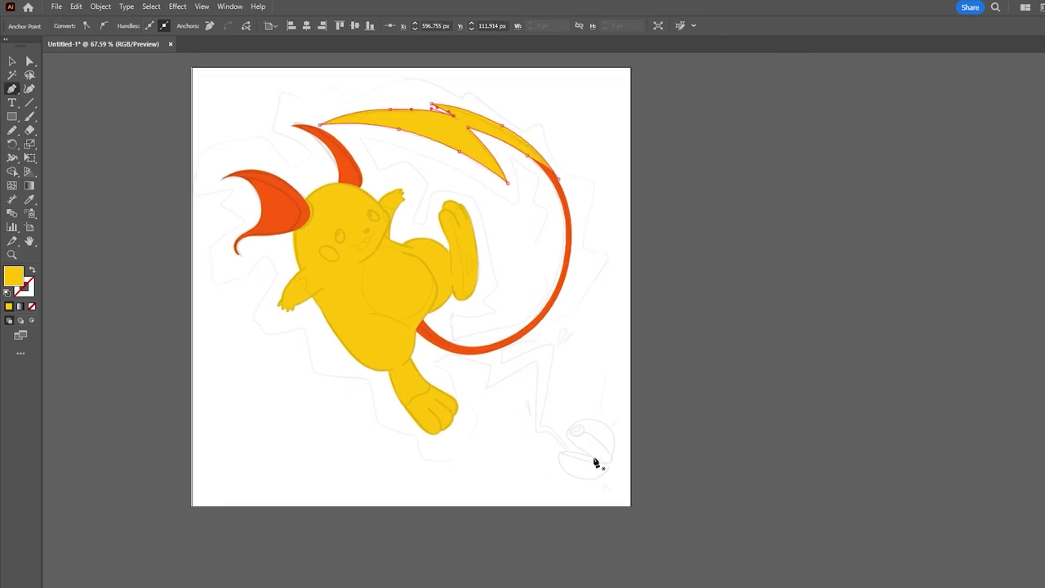
{"action": "left_click_drag", "start_coordinate": [193, 68], "coordinate": [631, 506]}
Remove the purple background rectangle and draw the Poké Ball's curved lower half.
{"action": "key", "text": "ctrl+shift+bracketleft"}
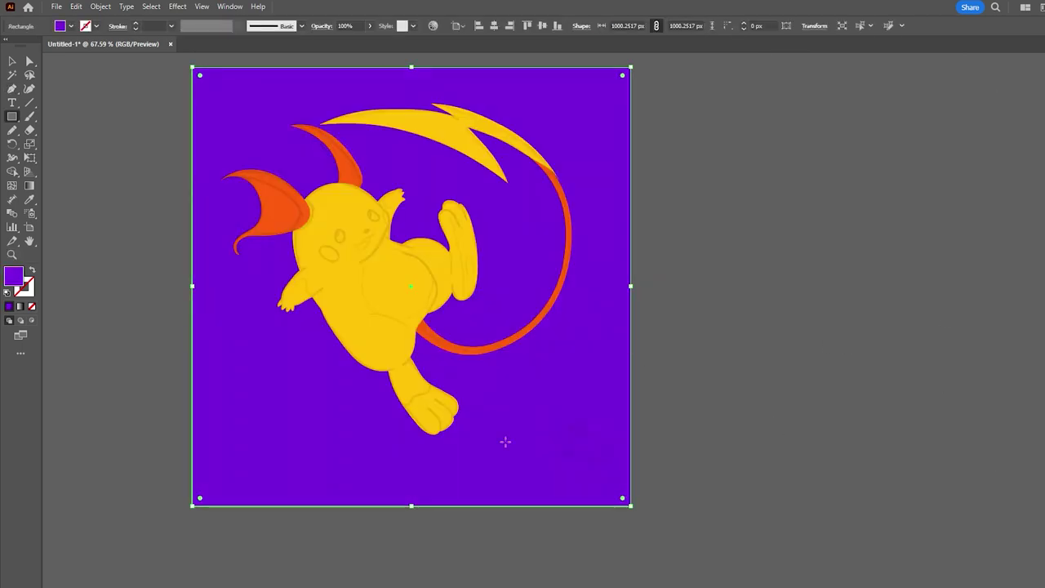
{"action": "key", "text": "Delete"}
{"action": "key", "text": "p"}
{"action": "left_click", "coordinate": [562, 453]}
{"action": "mouse_move", "coordinate": [606, 467]}
{"action": "left_mouse_down"}
{"action": "mouse_move", "coordinate": [577, 478]}
{"action": "mouse_move", "coordinate": [550, 467]}
{"action": "left_mouse_up"}
{"action": "left_click", "coordinate": [552, 480], "text": "ctrl"}
Draw the ball's curved top half and resize the ellipse forming its opening.
{"action": "left_click_drag", "start_coordinate": [612, 461], "coordinate": [610, 462]}
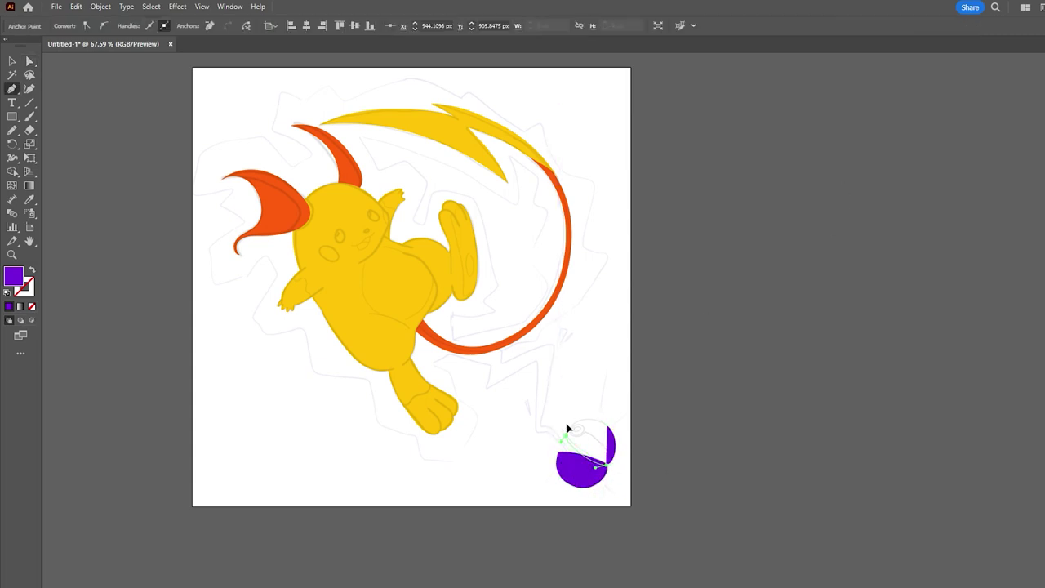
{"action": "key", "text": "v"}
{"action": "left_click", "coordinate": [820, 326]}
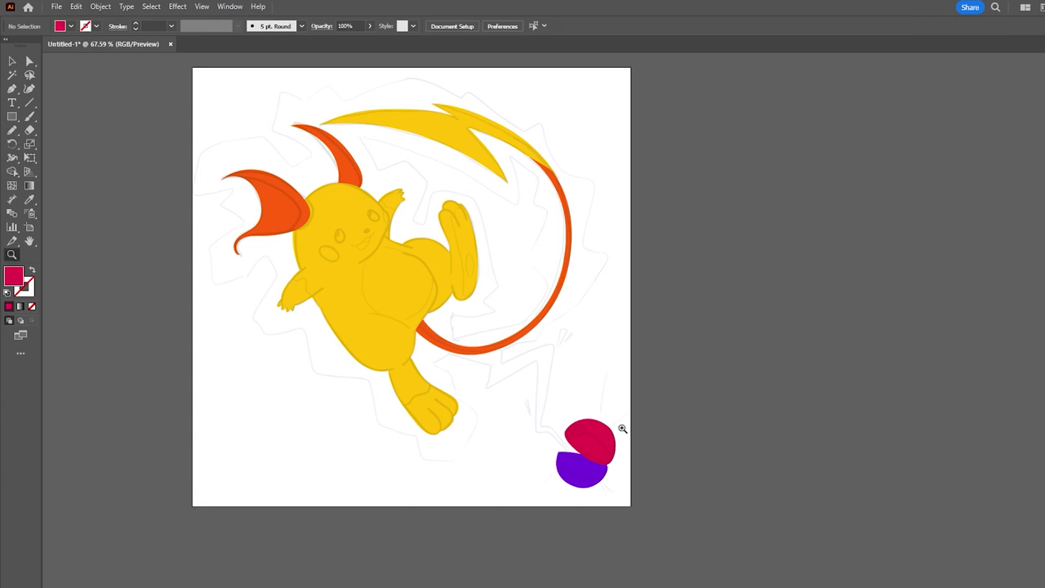
{"action": "scroll", "coordinate": [604, 441], "scroll_direction": "up", "scroll_amount": 5}
{"action": "left_click", "coordinate": [531, 474]}
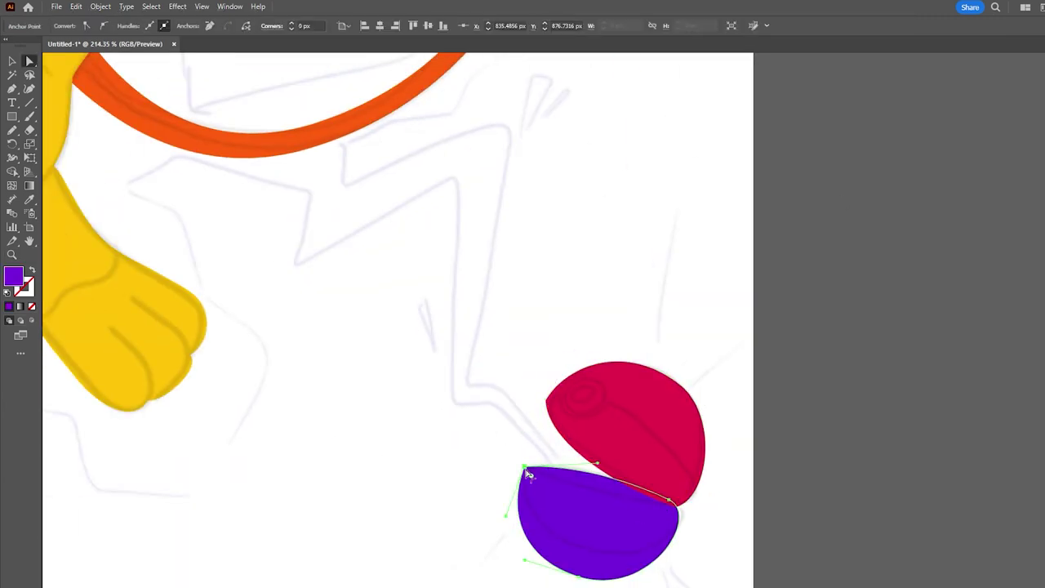
{"action": "left_click_drag", "start_coordinate": [623, 509], "coordinate": [619, 504]}
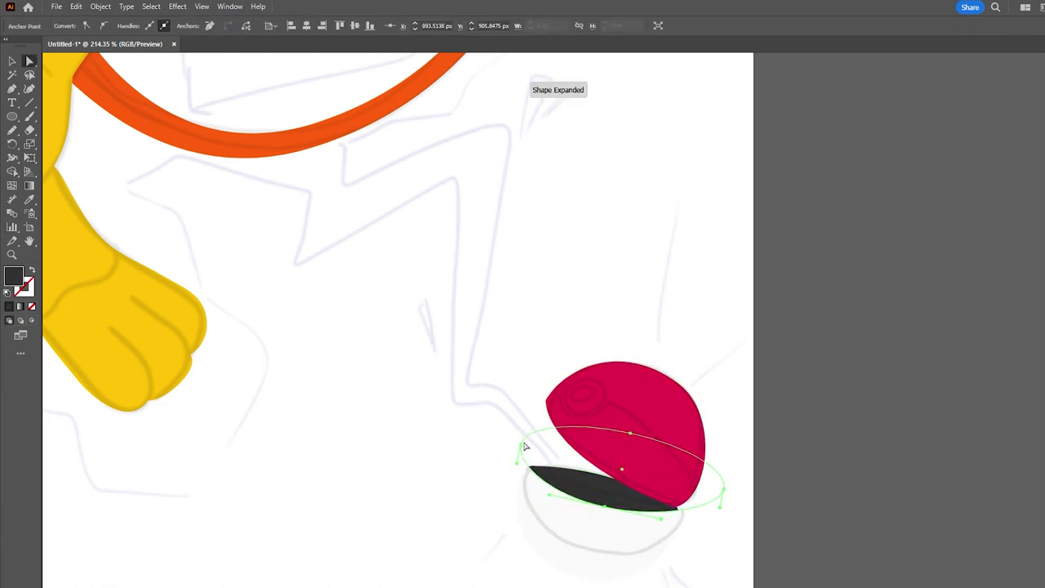
Draw the dark inner band across the red top half of the ball.
{"action": "left_click", "coordinate": [660, 483]}
{"action": "key", "text": "p"}
{"action": "left_click", "coordinate": [557, 396]}
{"action": "left_click", "coordinate": [576, 417]}
{"action": "left_click_drag", "start_coordinate": [597, 418], "coordinate": [605, 404]}
{"action": "key", "text": "Escape"}
{"action": "key", "text": "v"}
{"action": "left_click", "coordinate": [583, 395]}
Add a small white-filled, dark-stroked ellipse as the ball's button centre.
{"action": "scroll", "coordinate": [572, 400], "scroll_direction": "up", "scroll_amount": 5}
{"action": "left_click_drag", "start_coordinate": [594, 412], "coordinate": [675, 431]}
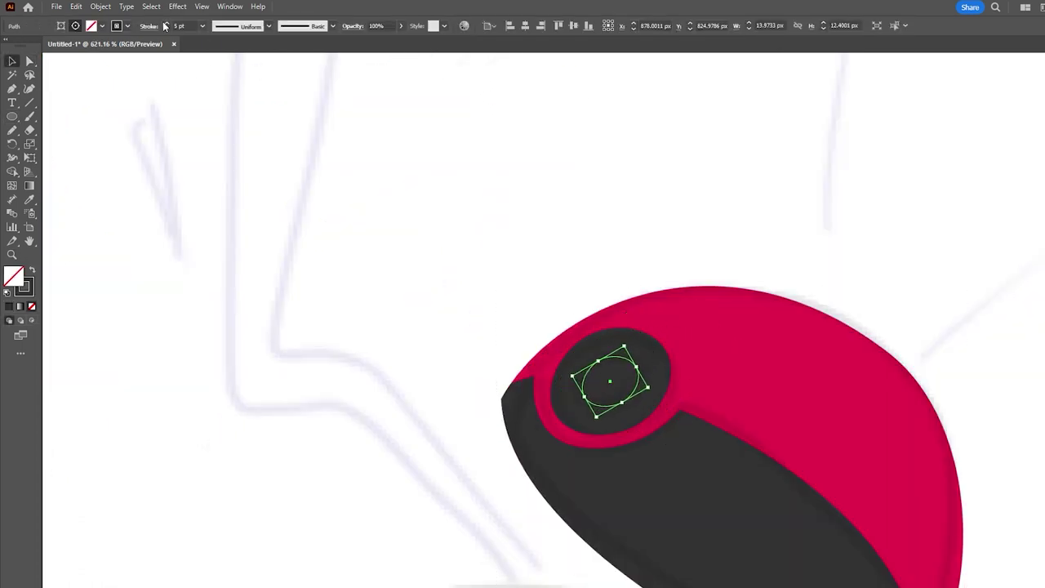
{"action": "key", "text": "d"}
{"action": "left_click", "coordinate": [362, 287]}
{"action": "key", "text": "ctrl+0"}
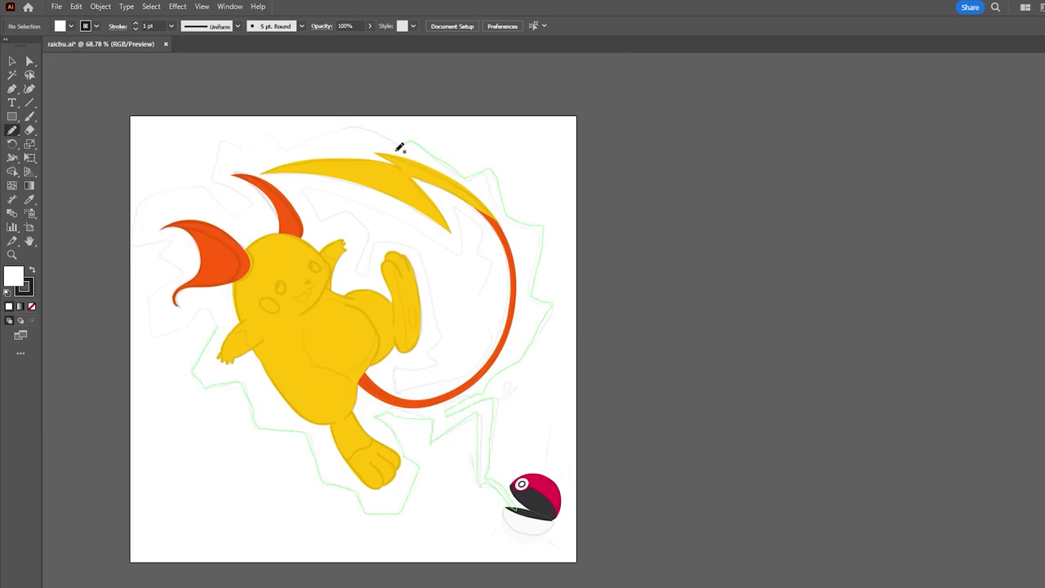
Join the pencil stroke into the lightning aura outline and reshape its top-left spike.
{"action": "left_click_drag", "start_coordinate": [152, 302], "coordinate": [215, 328]}
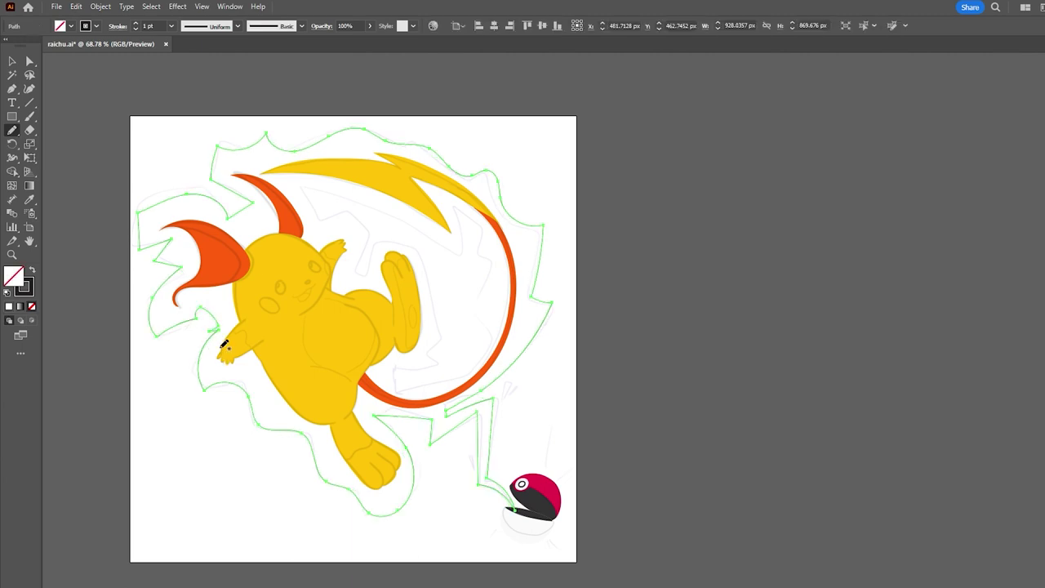
{"action": "key", "text": "a"}
{"action": "left_click", "coordinate": [217, 137]}
{"action": "left_click", "coordinate": [370, 136]}
{"action": "left_click", "coordinate": [534, 235]}
{"action": "left_click", "coordinate": [467, 270]}
{"action": "left_click", "coordinate": [147, 224]}
{"action": "left_click_drag", "start_coordinate": [215, 145], "coordinate": [235, 137]}
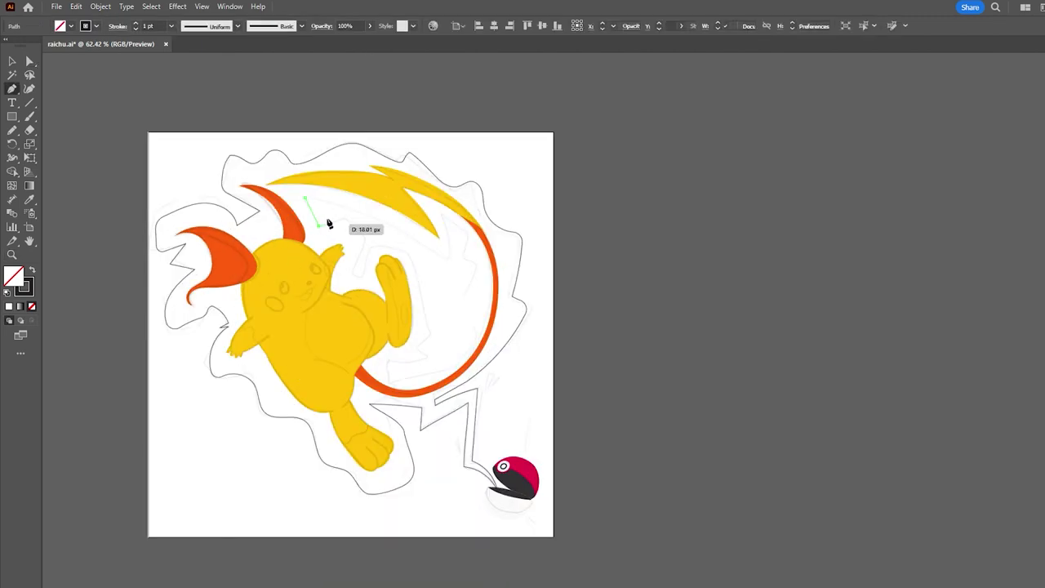
Trace more jagged points along the aura, then select all the artwork's paths.
{"action": "left_click", "coordinate": [365, 245]}
{"action": "left_click", "coordinate": [353, 274]}
{"action": "left_click", "coordinate": [376, 249]}
{"action": "left_click", "coordinate": [406, 255]}
{"action": "key", "text": "a"}
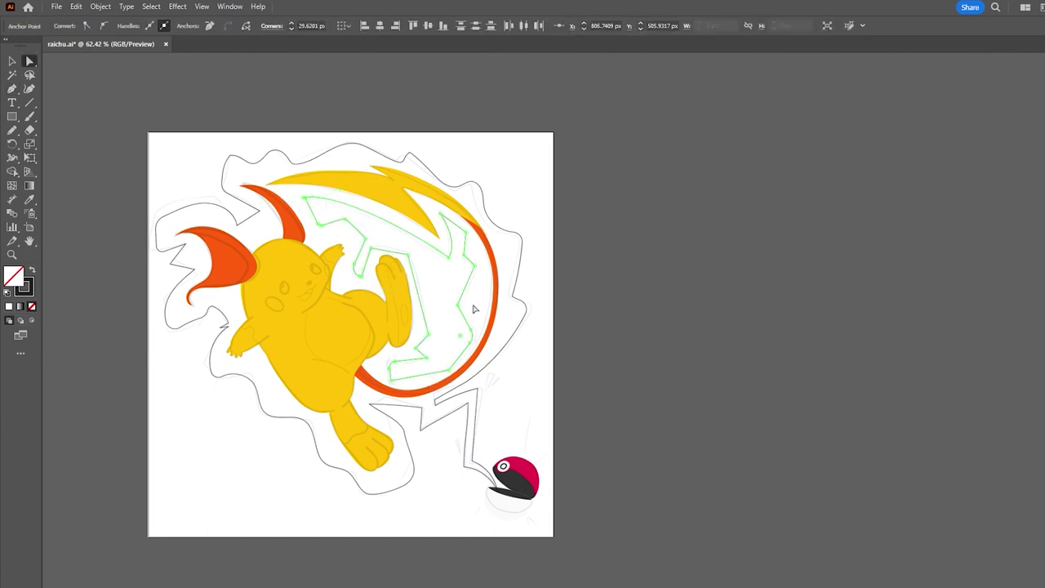
{"action": "left_click", "coordinate": [679, 147]}
{"action": "key", "text": "ctrl+a"}
{"action": "key", "text": "ctrl+a"}
{"action": "left_click", "coordinate": [27, 295]}
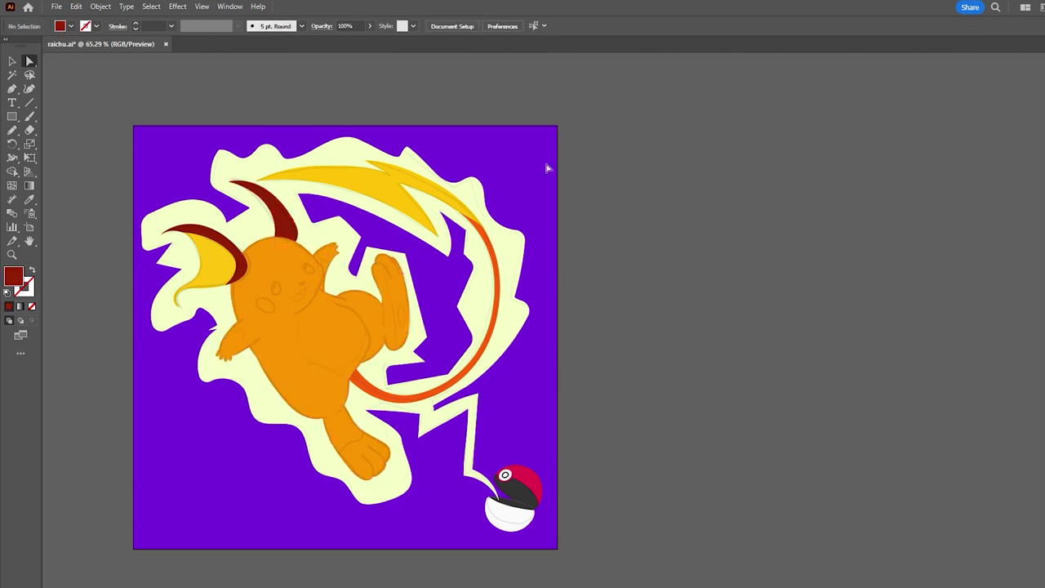
Colour the hands dark red and draw the light peach belly patch.
{"action": "left_click_drag", "start_coordinate": [238, 193], "coordinate": [304, 194]}
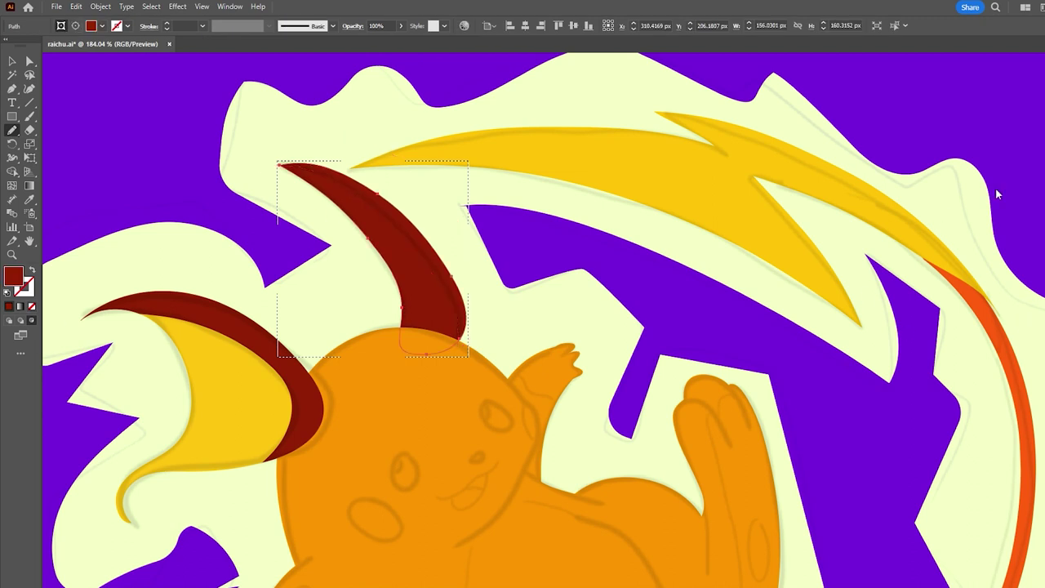
{"action": "key", "text": "n"}
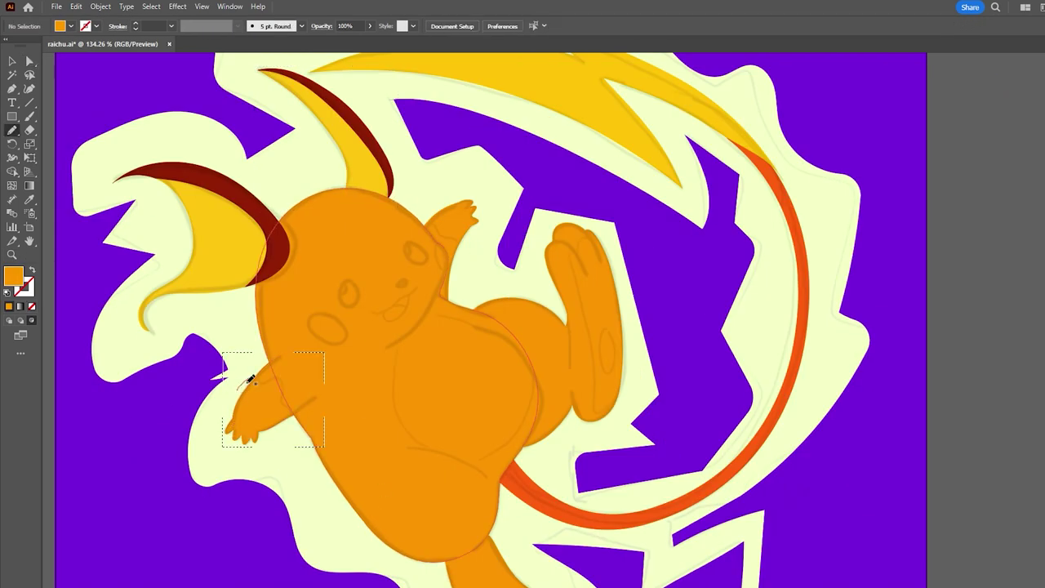
{"action": "key", "text": "v"}
{"action": "scroll", "coordinate": [437, 241], "scroll_direction": "down", "scroll_amount": 1}
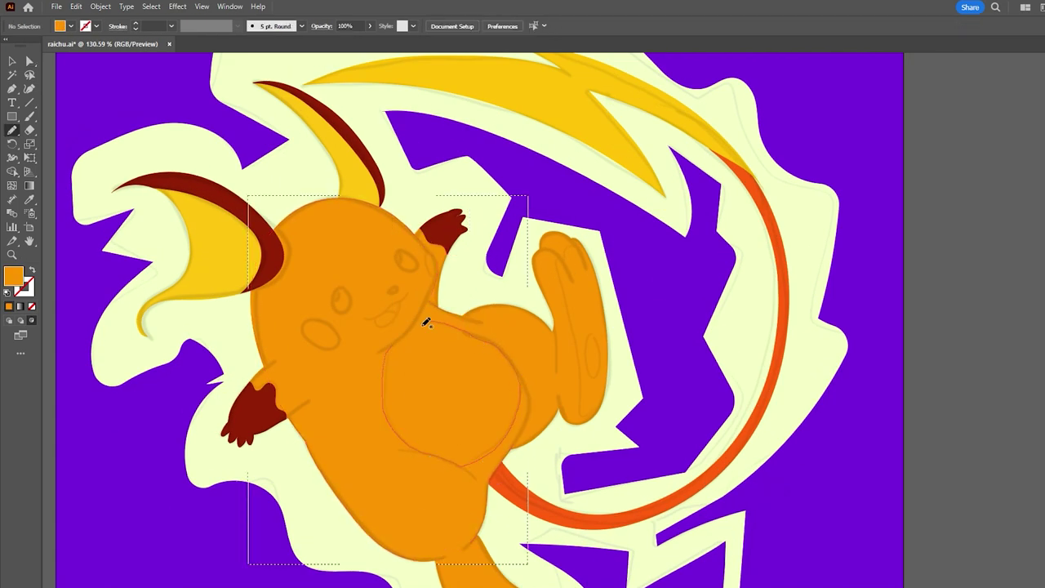
{"action": "left_click_drag", "start_coordinate": [445, 326], "coordinate": [449, 327]}
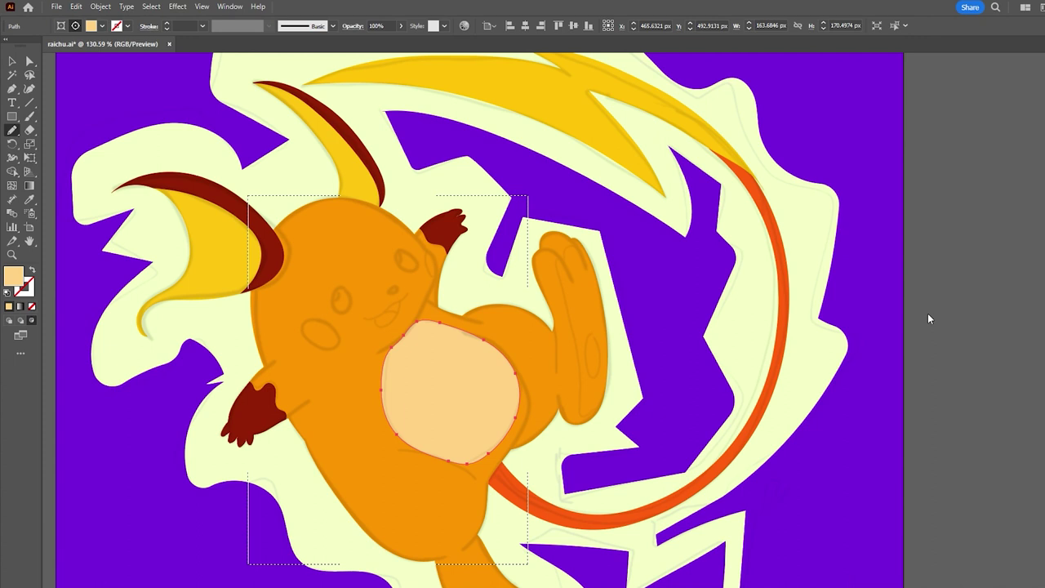
Draw yellow cheeks on both sides and rotated dark oval eyes.
{"action": "mouse_move", "coordinate": [298, 326]}
{"action": "left_mouse_down"}
{"action": "mouse_move", "coordinate": [337, 349]}
{"action": "mouse_move", "coordinate": [432, 268]}
{"action": "left_mouse_up"}
{"action": "key", "text": "v"}
{"action": "key", "text": "l"}
{"action": "left_click_drag", "start_coordinate": [326, 285], "coordinate": [349, 314]}
{"action": "key", "text": "v"}
{"action": "left_click_drag", "start_coordinate": [425, 245], "coordinate": [444, 266]}
{"action": "left_click", "coordinate": [340, 299], "text": "shift"}
Draw Raichu's small nose and open red mouth, then zoom in on them.
{"action": "key", "text": "n"}
{"action": "left_click_drag", "start_coordinate": [389, 289], "coordinate": [399, 286]}
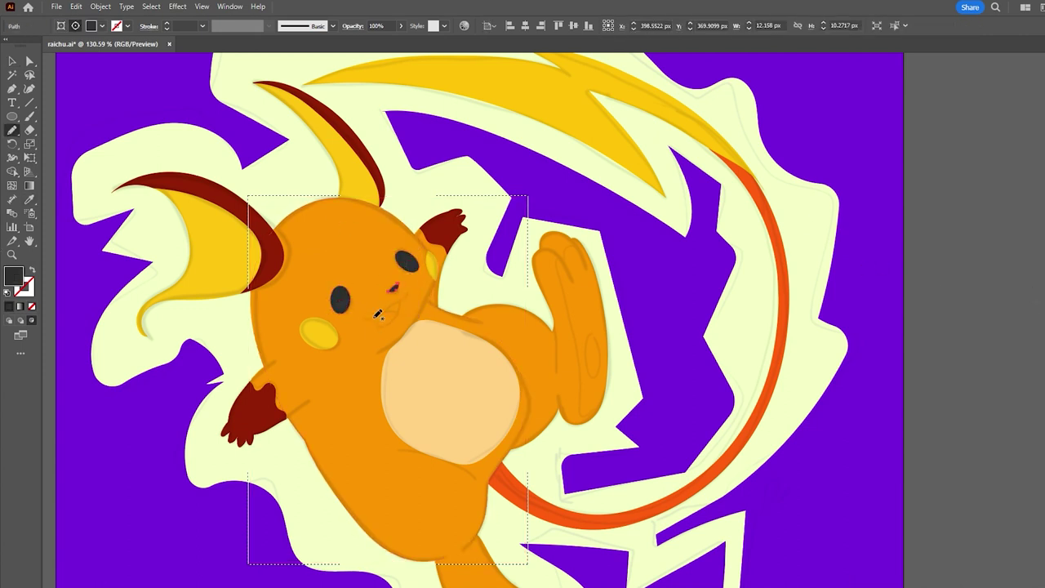
{"action": "left_click_drag", "start_coordinate": [379, 326], "coordinate": [395, 289]}
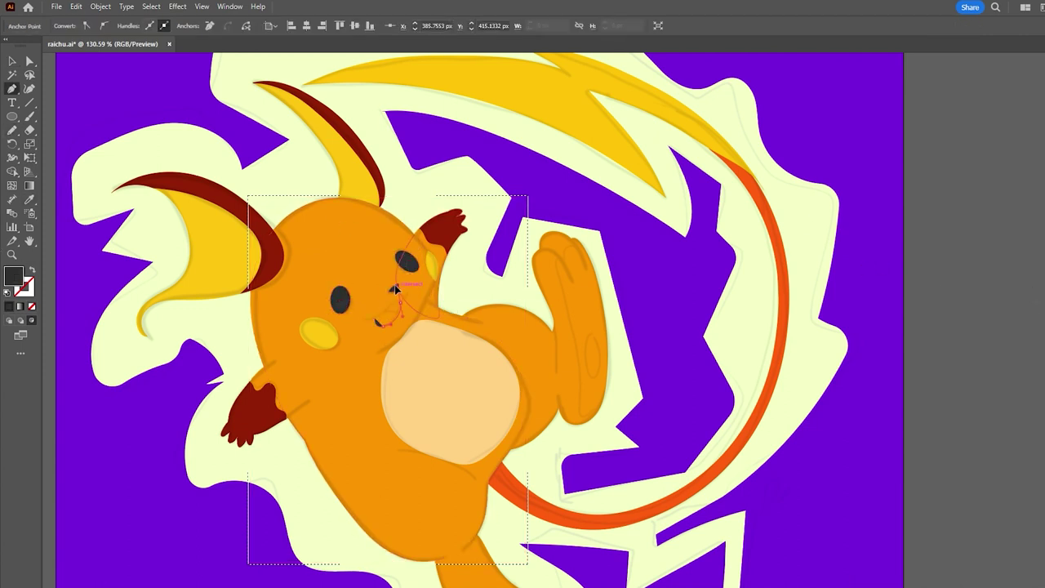
{"action": "key", "text": "a"}
{"action": "left_click", "coordinate": [391, 307]}
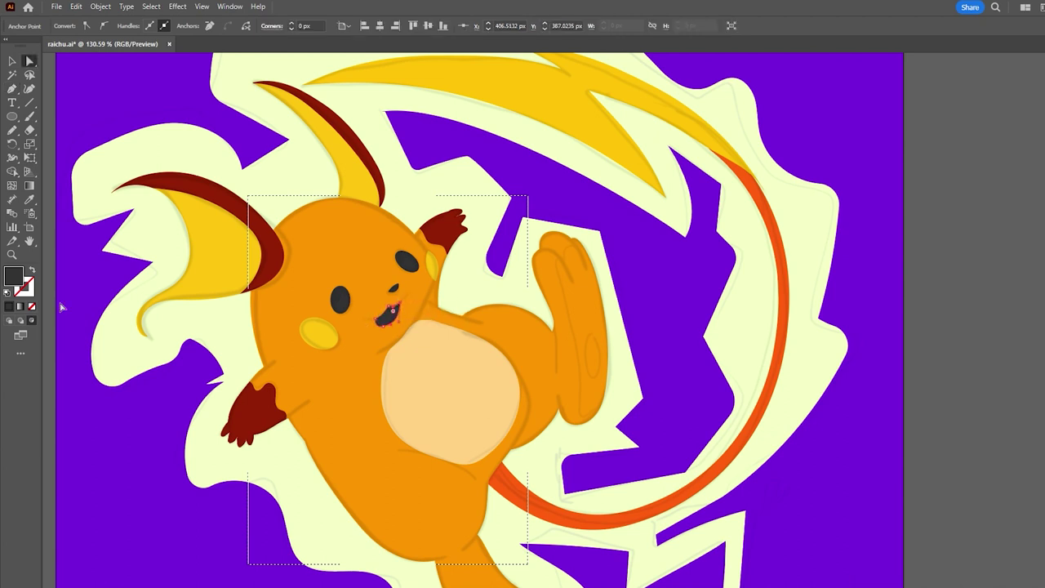
{"action": "key", "text": "z"}
{"action": "mouse_move", "coordinate": [391, 289]}
{"action": "left_mouse_down"}
{"action": "mouse_move", "coordinate": [433, 290]}
{"action": "mouse_move", "coordinate": [375, 384]}
{"action": "left_mouse_up"}
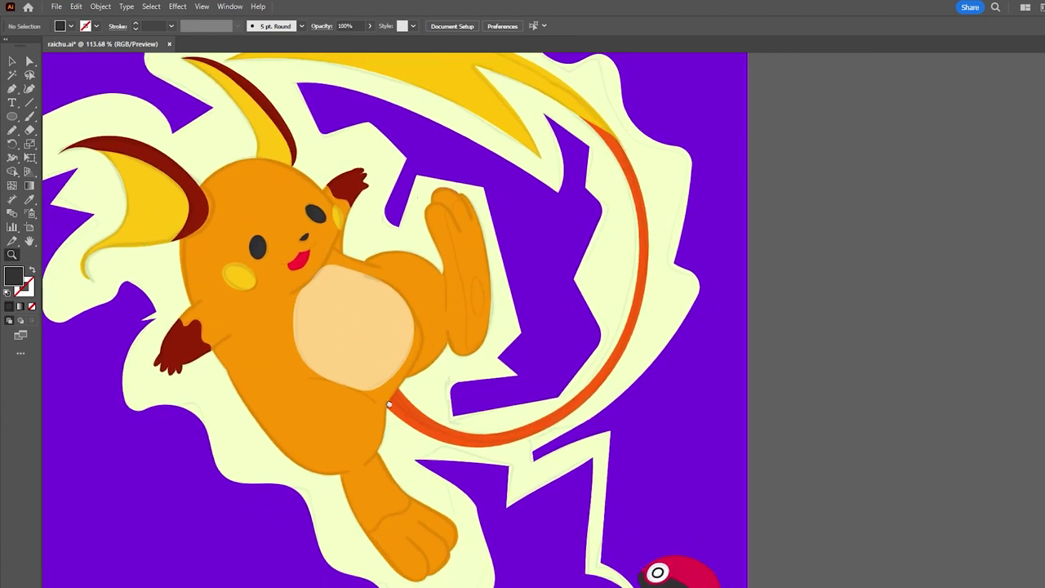
Reshape the raised foot's sole curve and pull its bottom point into place.
{"action": "key", "text": "a"}
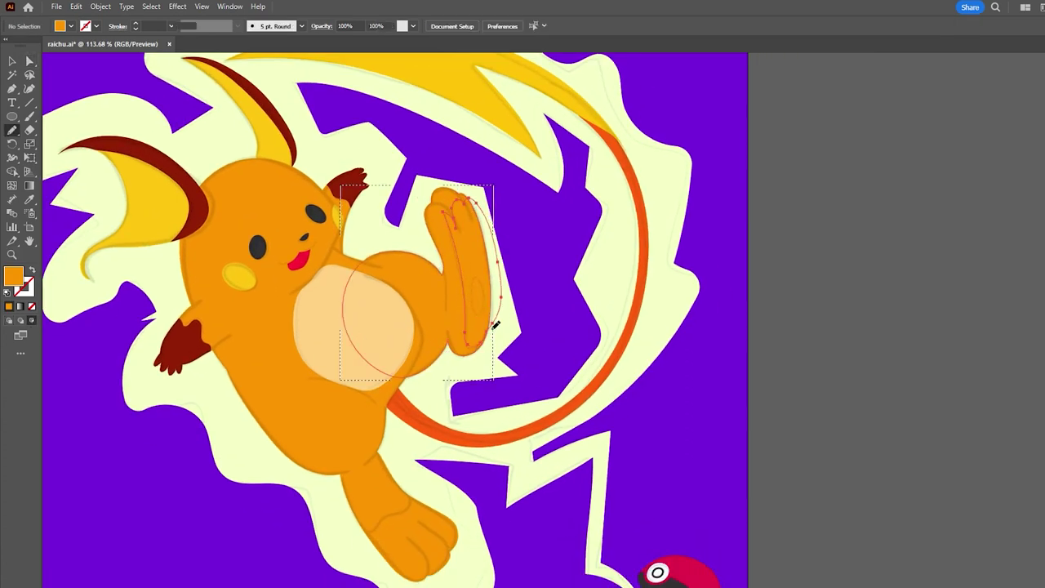
{"action": "key", "text": "z"}
{"action": "left_click_drag", "start_coordinate": [441, 225], "coordinate": [490, 228]}
{"action": "key", "text": "a"}
{"action": "left_click", "coordinate": [486, 260]}
{"action": "left_click_drag", "start_coordinate": [448, 194], "coordinate": [500, 169]}
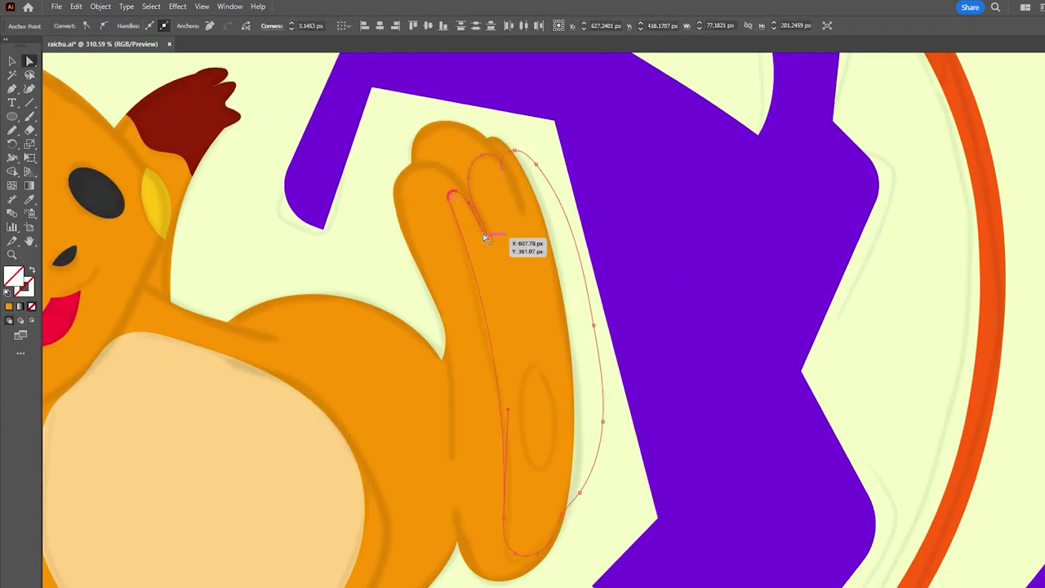
{"action": "scroll", "coordinate": [500, 164], "scroll_direction": "down", "scroll_amount": 3}
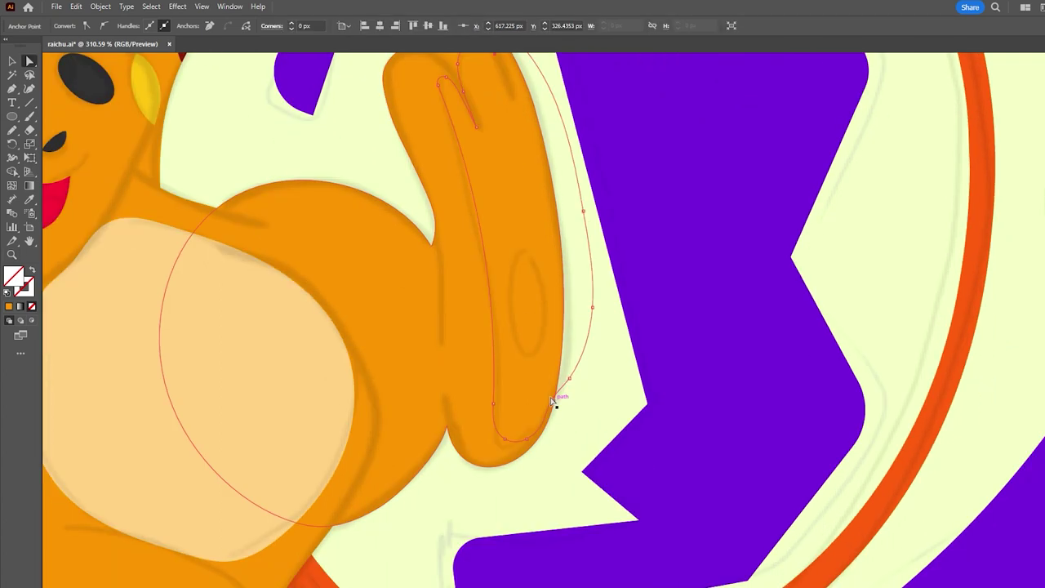
{"action": "left_click_drag", "start_coordinate": [556, 401], "coordinate": [501, 440]}
Colour the lower foot and the tail dark red.
{"action": "scroll", "coordinate": [519, 376], "scroll_direction": "down", "scroll_amount": 5, "text": "alt"}
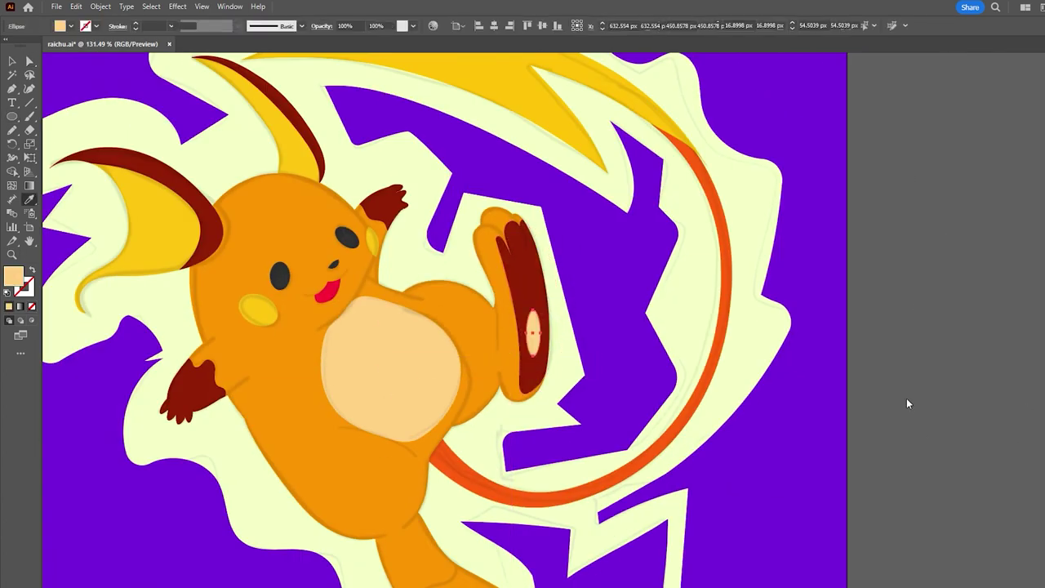
{"action": "scroll", "coordinate": [507, 367], "scroll_direction": "down", "scroll_amount": 5}
{"action": "left_click", "coordinate": [474, 373]}
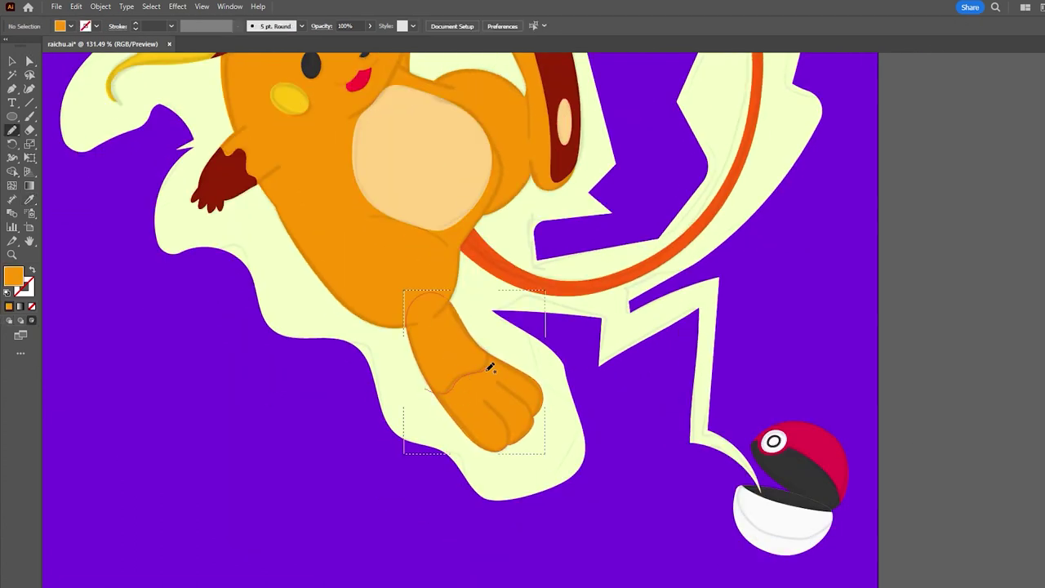
{"action": "scroll", "coordinate": [473, 373], "scroll_direction": "up", "scroll_amount": 3}
{"action": "scroll", "coordinate": [368, 416], "scroll_direction": "down", "scroll_amount": 5, "text": "alt"}
{"action": "scroll", "coordinate": [368, 415], "scroll_direction": "up", "scroll_amount": 5, "text": "alt"}
{"action": "key", "text": "a"}
{"action": "left_click", "coordinate": [496, 397]}
{"action": "left_click", "coordinate": [495, 444]}
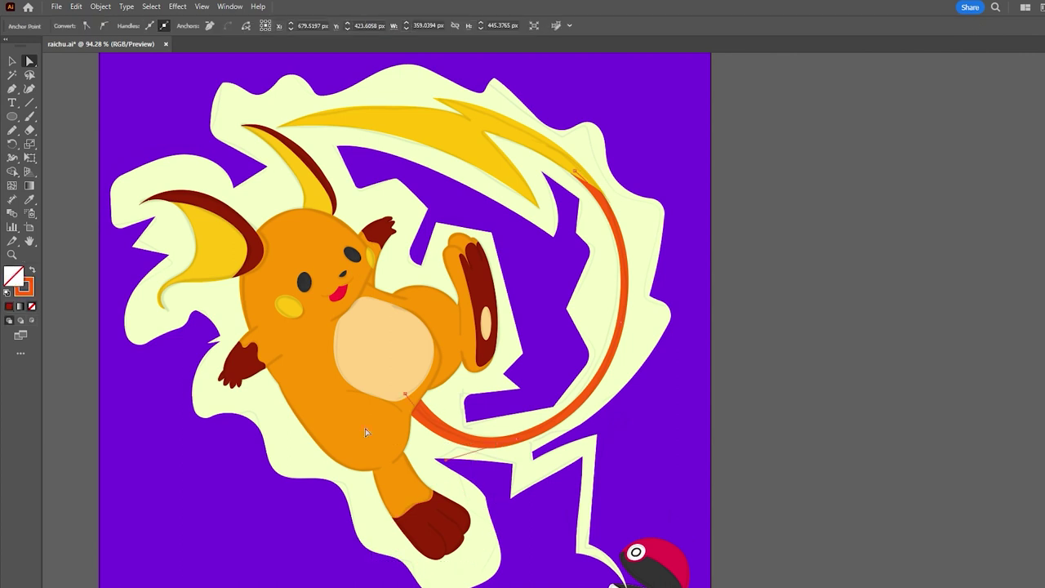
{"action": "scroll", "coordinate": [753, 449], "scroll_direction": "down", "scroll_amount": 3, "text": "alt"}
{"action": "left_click", "coordinate": [345, 258]}
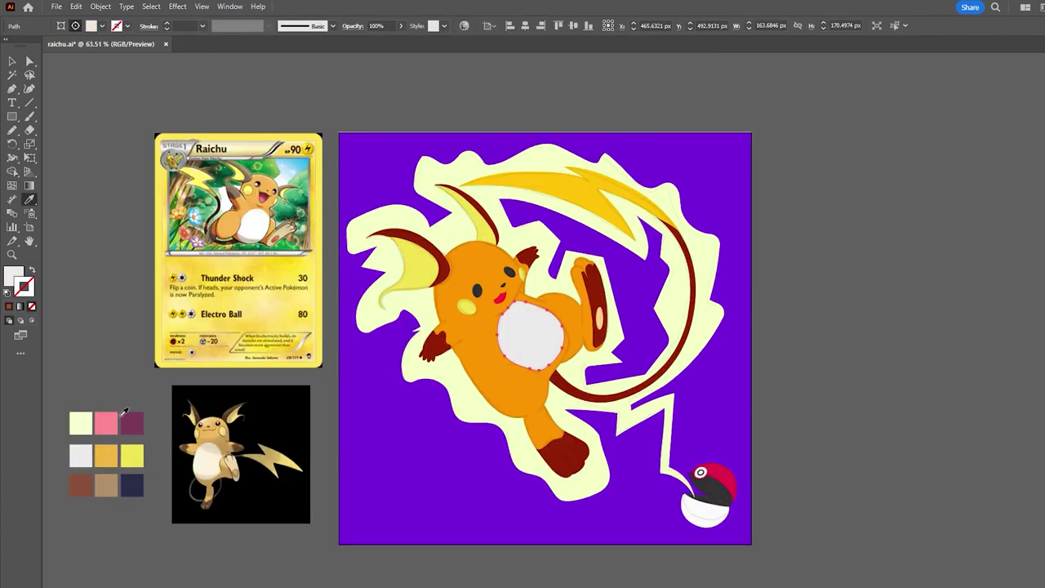
Recolour Raichu's body with the sampled golden orange swatch.
{"action": "left_click", "coordinate": [458, 367]}
{"action": "key", "text": "i"}
{"action": "left_click", "coordinate": [106, 456]}
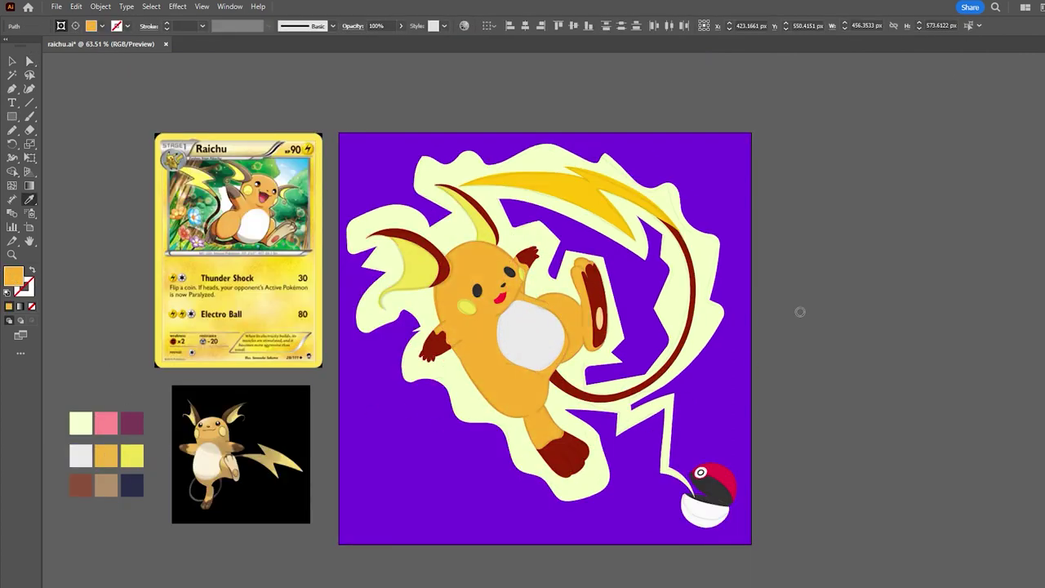
Recolour all dark ear tips, hands and feet with the muted brown swatch.
{"action": "left_click", "coordinate": [132, 423]}
{"action": "left_click", "coordinate": [114, 490]}
{"action": "key", "text": "ctrl+shift+a"}
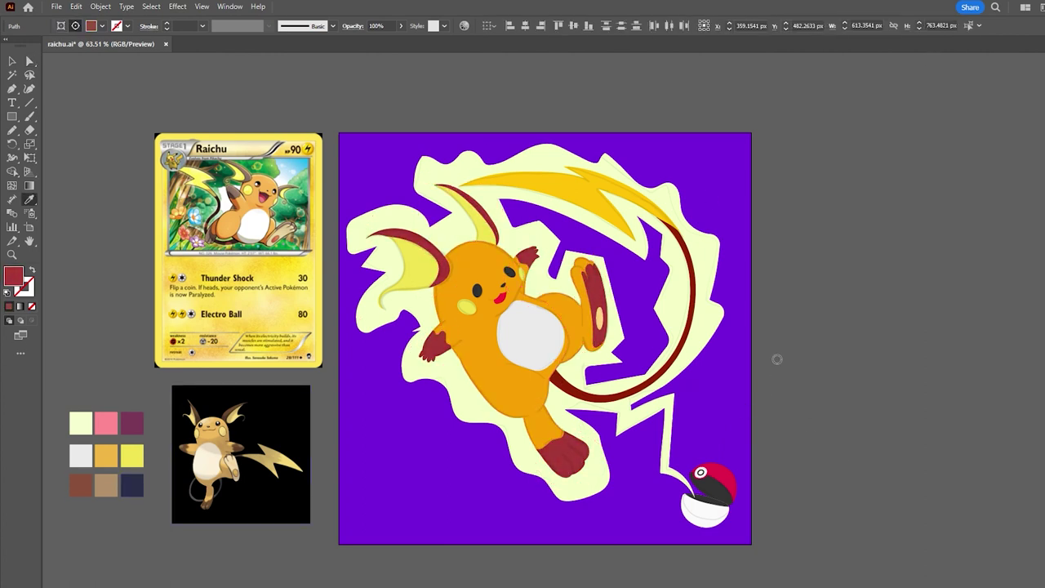
{"action": "left_click", "coordinate": [613, 382]}
Paint a lighter tan patch over the top of Raichu's raised foot with the Paintbrush.
{"action": "key", "text": "a"}
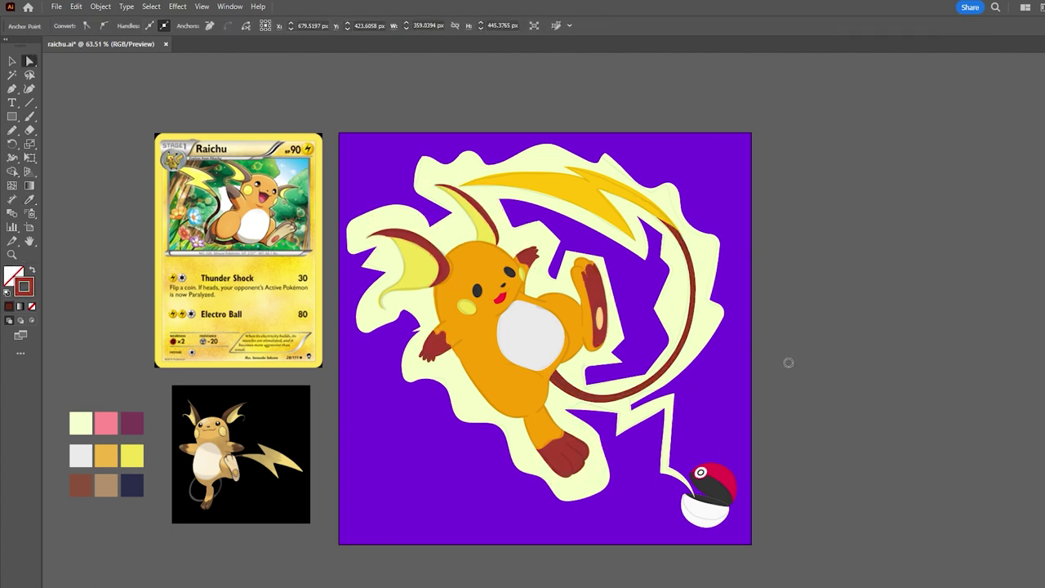
{"action": "left_click", "coordinate": [598, 320]}
{"action": "scroll", "coordinate": [598, 320], "scroll_direction": "up", "scroll_amount": 1}
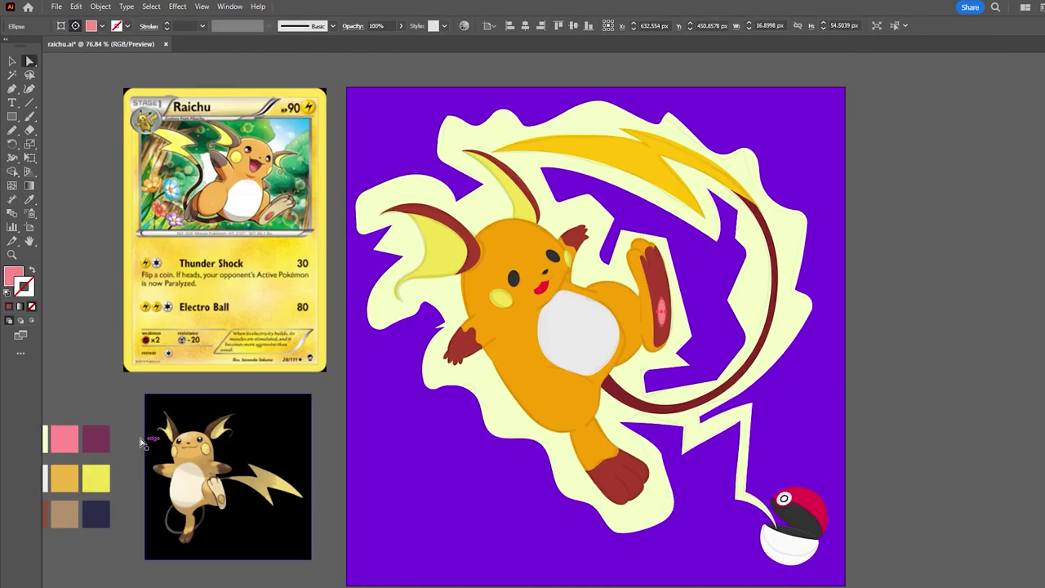
{"action": "key", "text": "ctrl+shift+a"}
{"action": "key", "text": "b"}
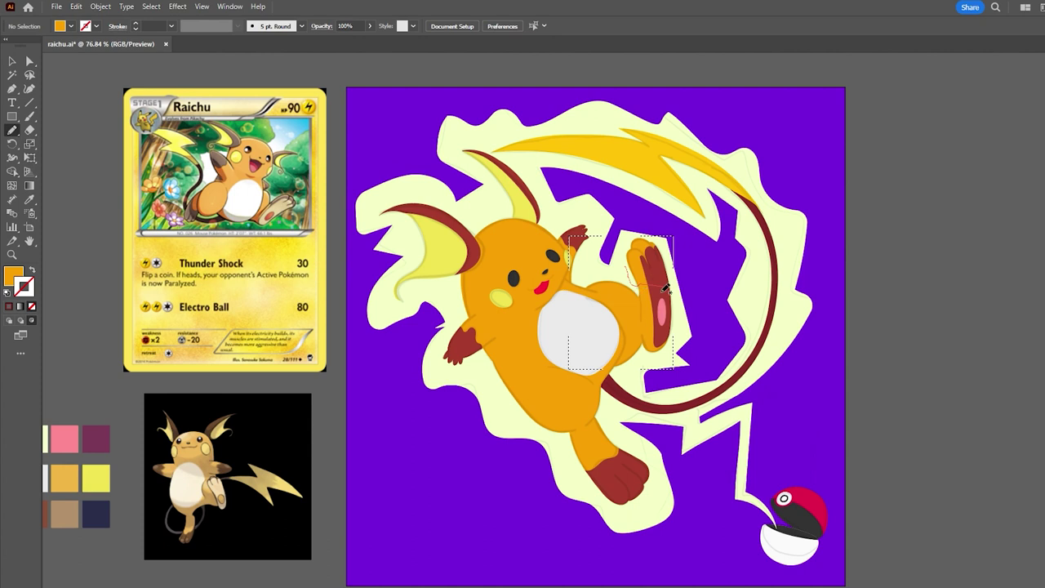
{"action": "left_click_drag", "start_coordinate": [666, 288], "coordinate": [668, 278]}
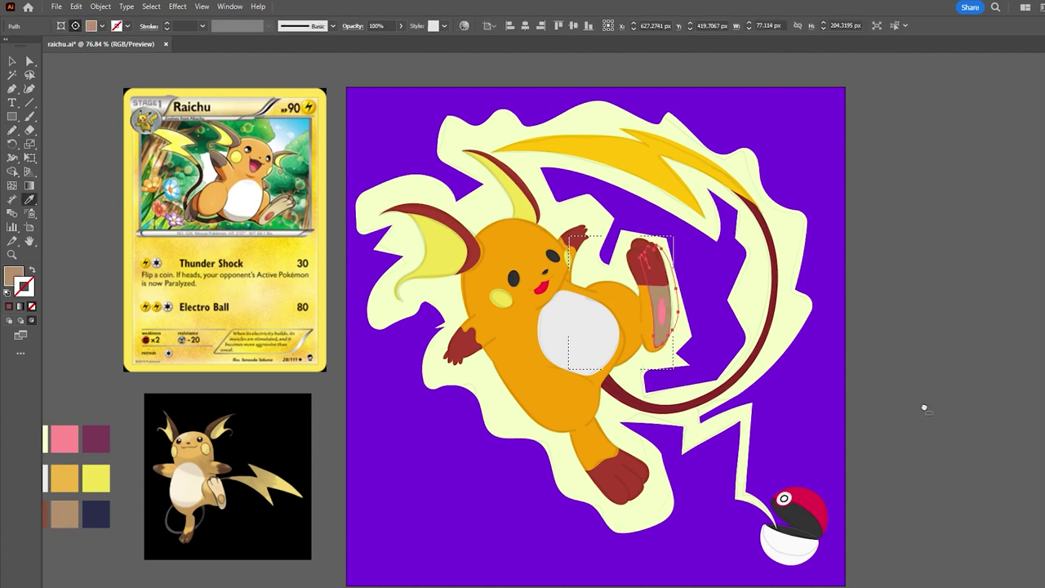
{"action": "left_click_drag", "start_coordinate": [68, 406], "coordinate": [120, 394]}
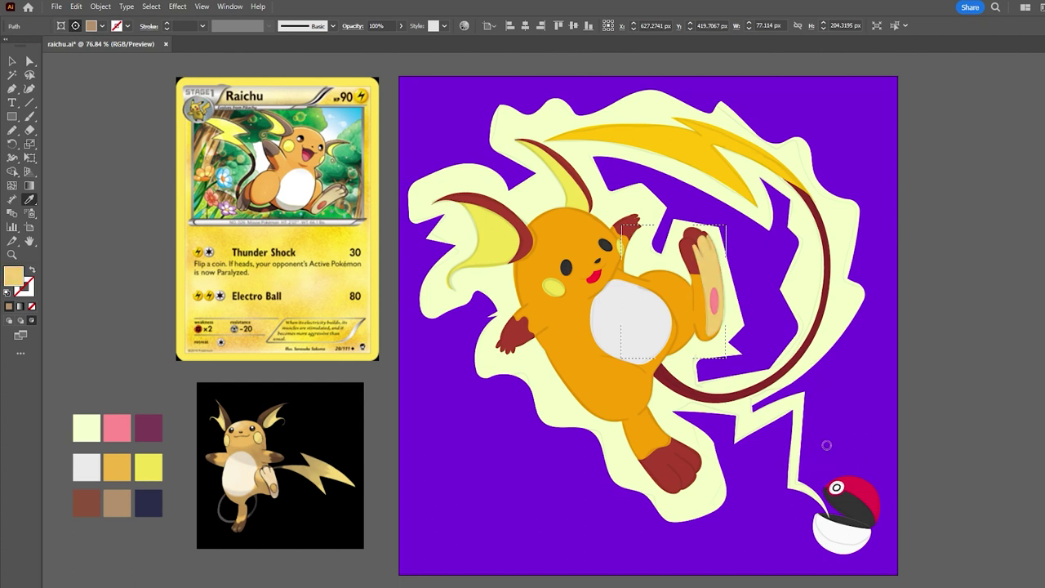
{"action": "key", "text": "ctrl+shift+a"}
{"action": "key", "text": "z"}
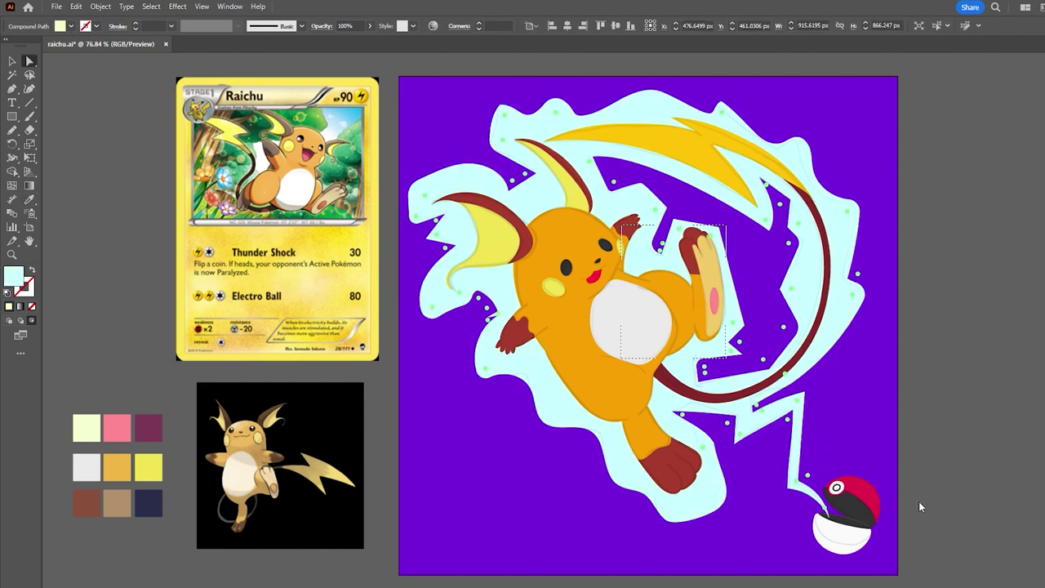
Recolour the raised paw pad and the lightning tail tip with sampled pale swatch colours.
{"action": "left_click", "coordinate": [695, 462], "text": "alt"}
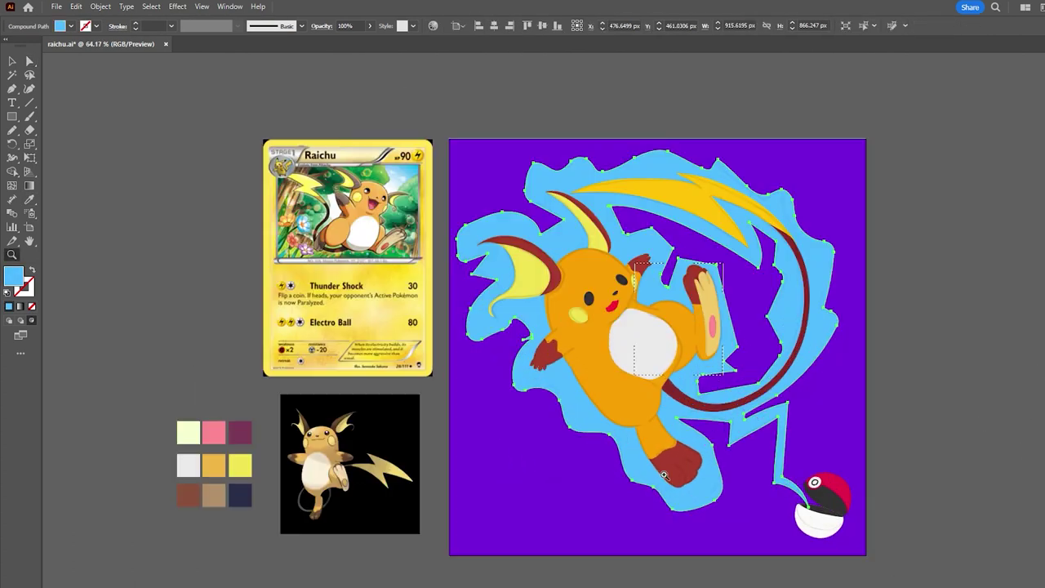
{"action": "scroll", "coordinate": [618, 499], "scroll_direction": "right", "scroll_amount": 5}
{"action": "key", "text": "i"}
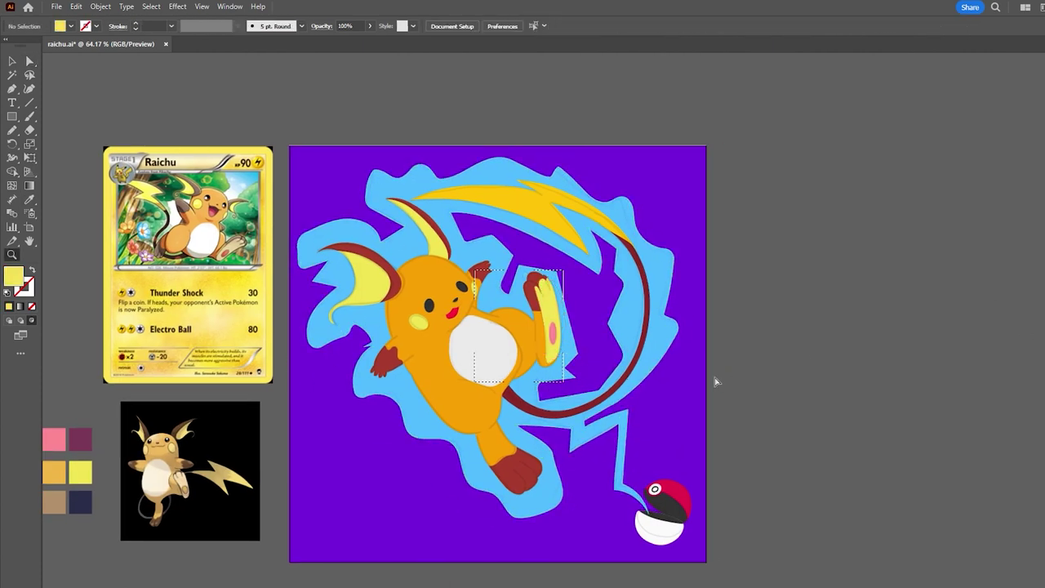
{"action": "scroll", "coordinate": [714, 373], "scroll_direction": "up", "scroll_amount": 1, "text": "alt"}
{"action": "scroll", "coordinate": [326, 392], "scroll_direction": "left", "scroll_amount": 4}
{"action": "left_click", "coordinate": [145, 412]}
{"action": "scroll", "coordinate": [708, 445], "scroll_direction": "up", "scroll_amount": 1, "text": "alt"}
{"action": "left_click", "coordinate": [712, 282], "text": "ctrl"}
{"action": "left_click", "coordinate": [124, 446]}
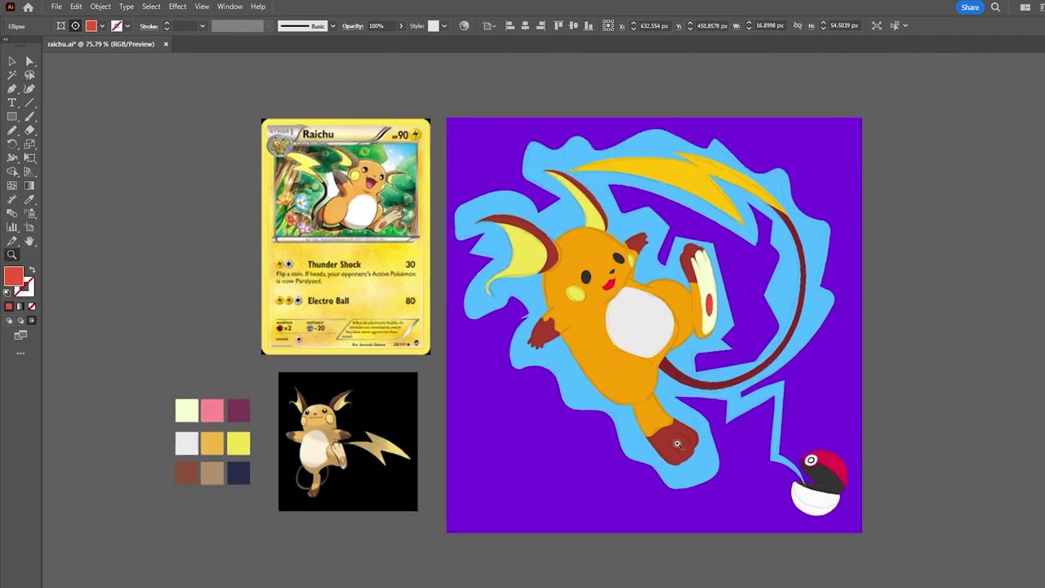
{"action": "left_click", "coordinate": [677, 140], "text": "ctrl"}
{"action": "left_click", "coordinate": [107, 437]}
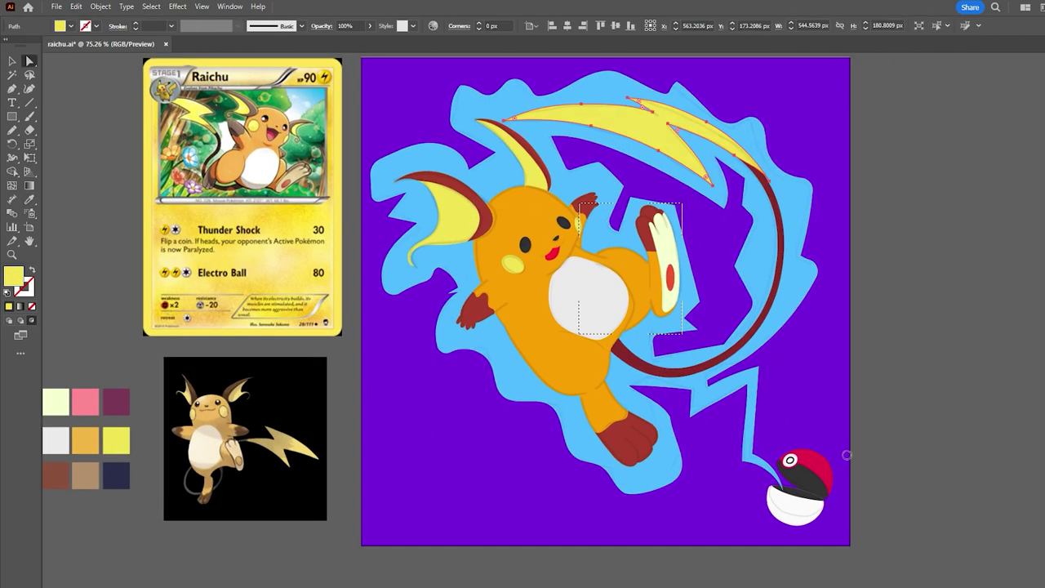
{"action": "left_click", "coordinate": [551, 314], "text": "alt"}
Direct-select the tail path and zoom in around the raised paw.
{"action": "left_click", "coordinate": [682, 275]}
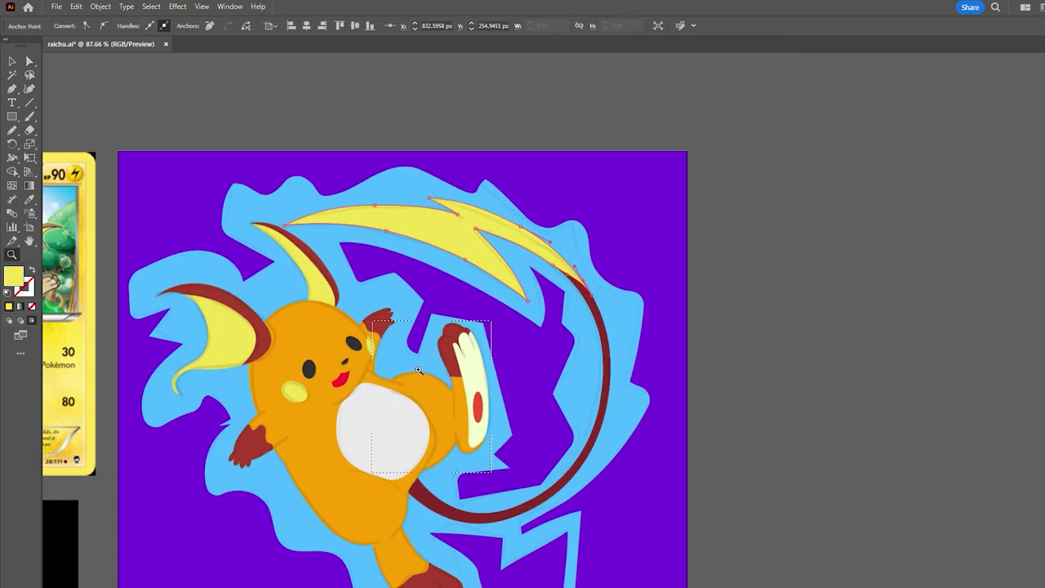
{"action": "key", "text": "a"}
{"action": "scroll", "coordinate": [506, 314], "scroll_direction": "up", "scroll_amount": 5}
{"action": "key", "text": "ctrl+shift+a"}
{"action": "scroll", "coordinate": [596, 285], "scroll_direction": "up", "scroll_amount": 2}
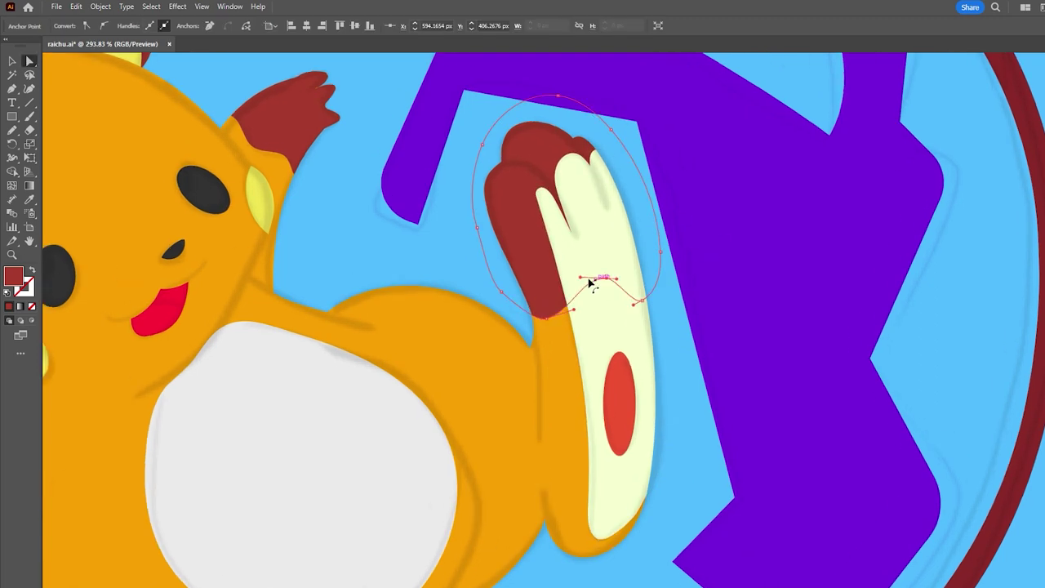
{"action": "scroll", "coordinate": [531, 326], "scroll_direction": "up", "scroll_amount": 4}
{"action": "scroll", "coordinate": [471, 360], "scroll_direction": "down", "scroll_amount": 10}
{"action": "scroll", "coordinate": [530, 326], "scroll_direction": "down", "scroll_amount": 3}
{"action": "scroll", "coordinate": [577, 303], "scroll_direction": "up", "scroll_amount": 4}
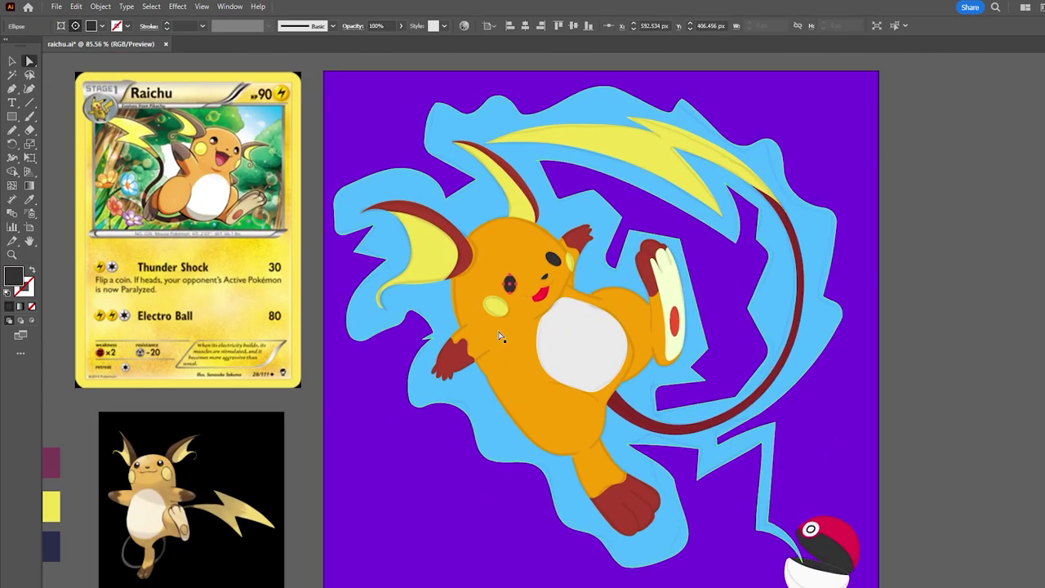
Draw dark eye ovals with small white glossy highlight ellipses on both eyes.
{"action": "left_click_drag", "start_coordinate": [511, 299], "coordinate": [511, 299]}
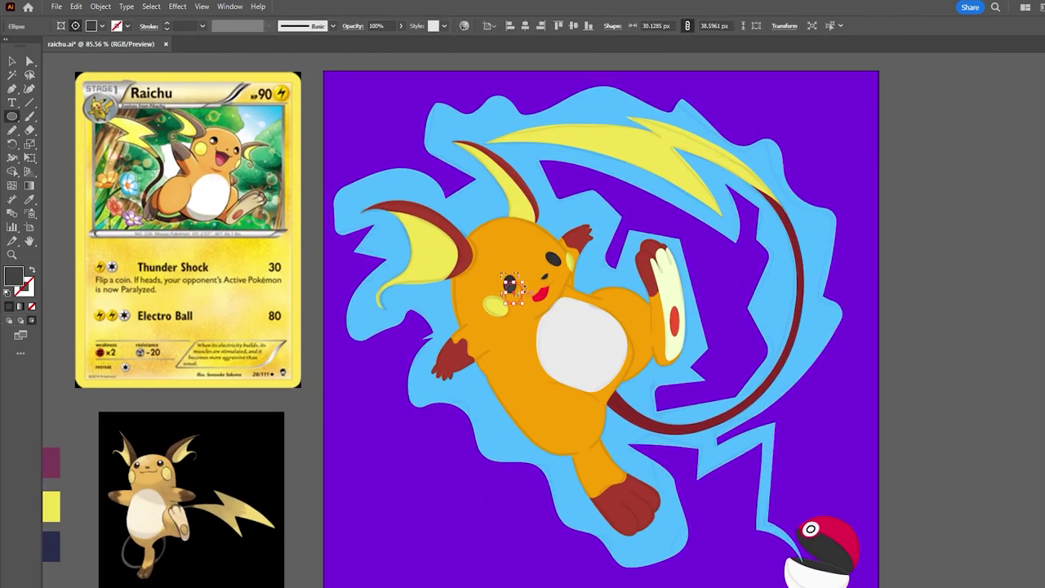
{"action": "scroll", "coordinate": [516, 294], "scroll_direction": "up", "scroll_amount": 6}
{"action": "left_click_drag", "start_coordinate": [490, 247], "coordinate": [501, 264]}
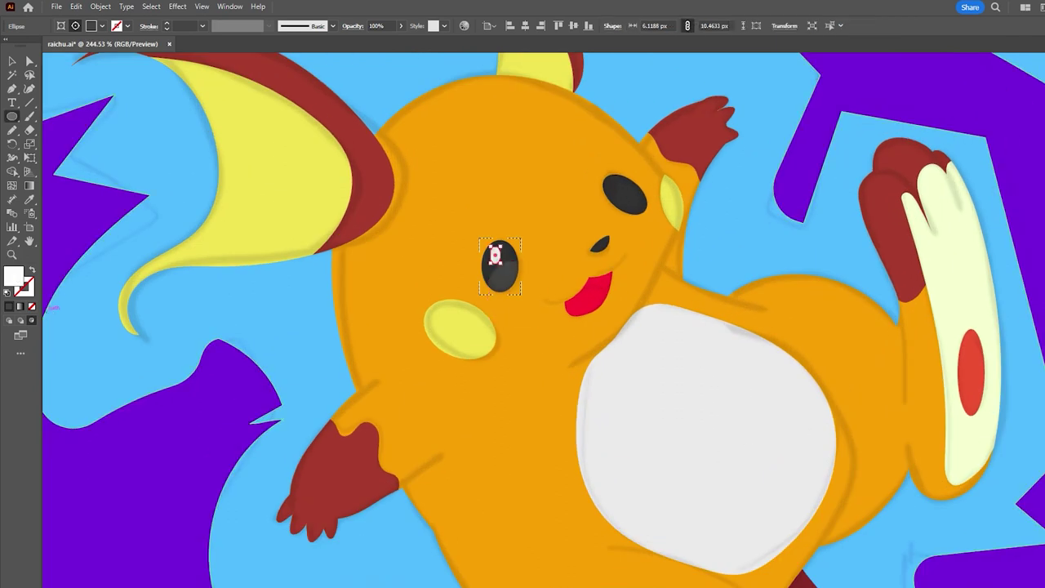
{"action": "scroll", "coordinate": [572, 245], "scroll_direction": "down", "scroll_amount": 3}
{"action": "left_click_drag", "start_coordinate": [594, 192], "coordinate": [629, 222]}
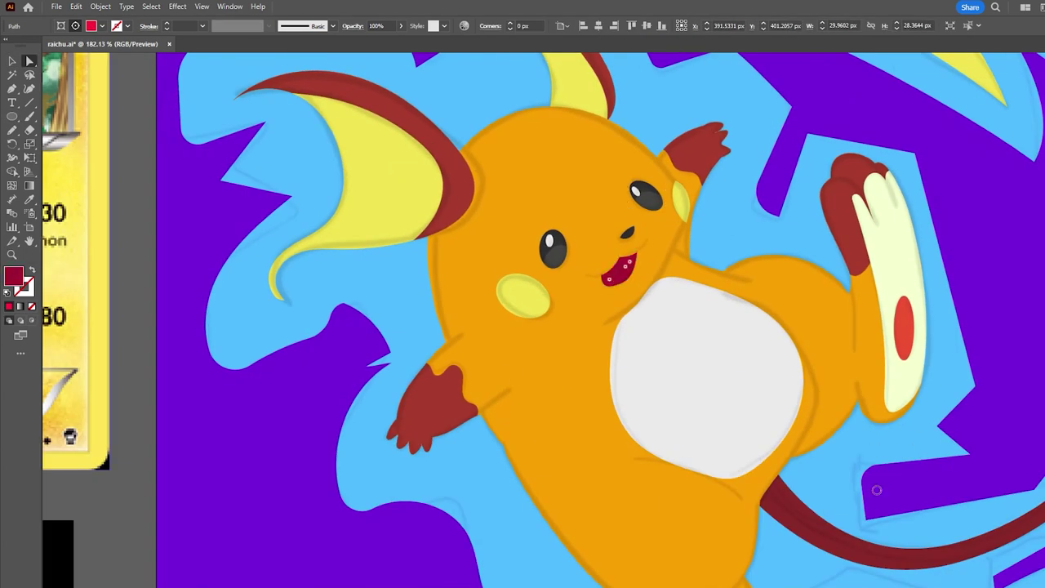
Draw a red tongue oval inside the mouth and clip it to the mouth shape.
{"action": "key", "text": "l"}
{"action": "left_click_drag", "start_coordinate": [591, 266], "coordinate": [652, 303]}
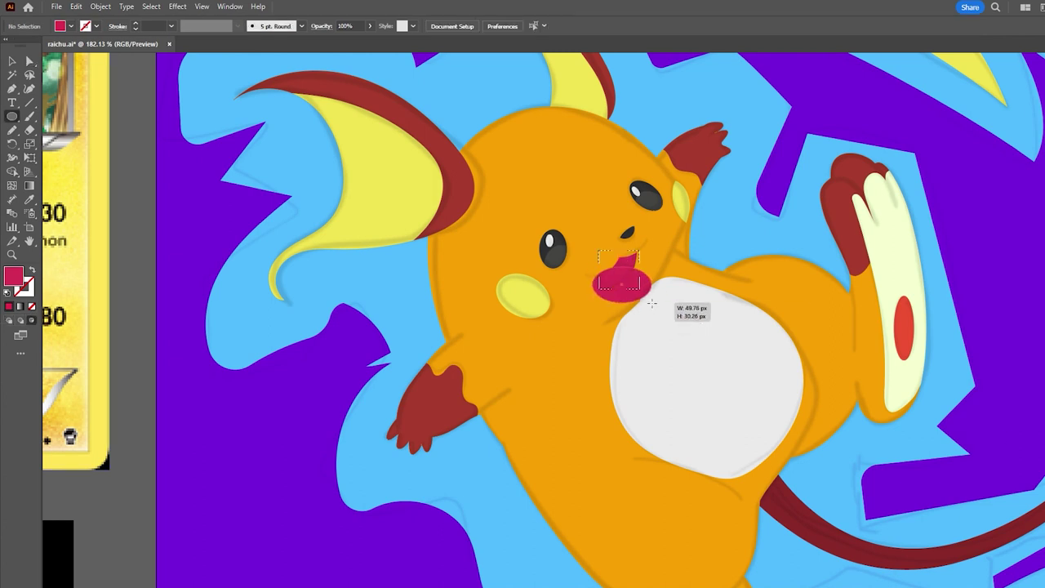
{"action": "key", "text": "v"}
{"action": "scroll", "coordinate": [619, 323], "scroll_direction": "up", "scroll_amount": 2}
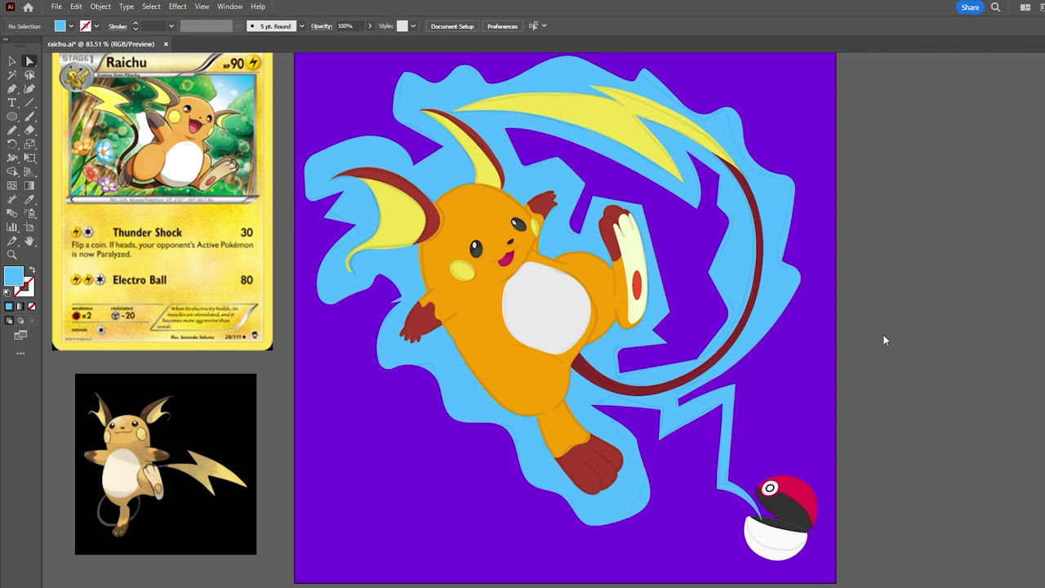
Draw a highlight shape on the upright ear, place it beneath the outline, and reshape an anchor.
{"action": "left_click", "coordinate": [939, 375]}
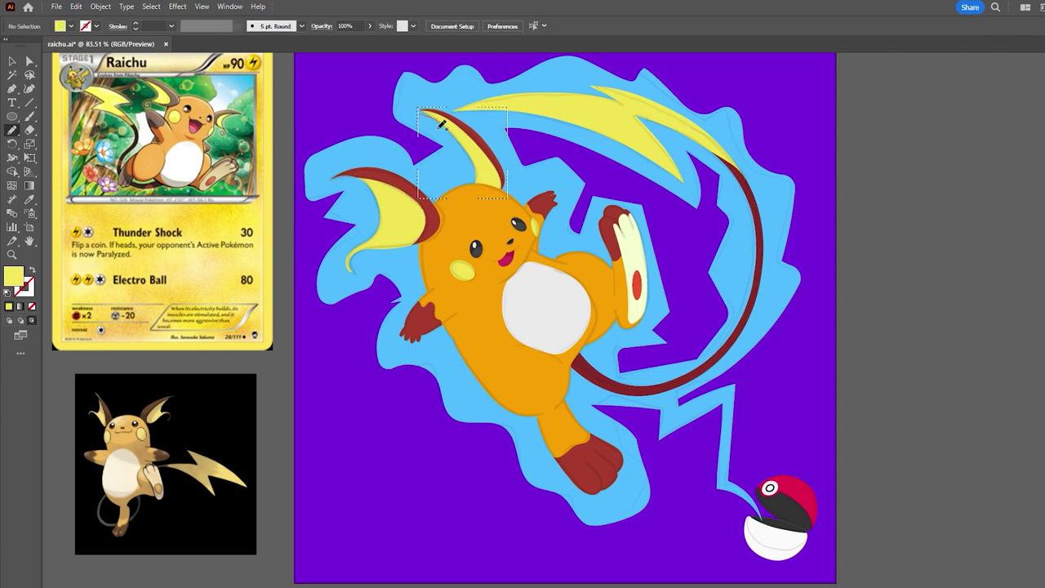
{"action": "left_click_drag", "start_coordinate": [420, 114], "coordinate": [419, 110]}
{"action": "key", "text": "ctrl+h"}
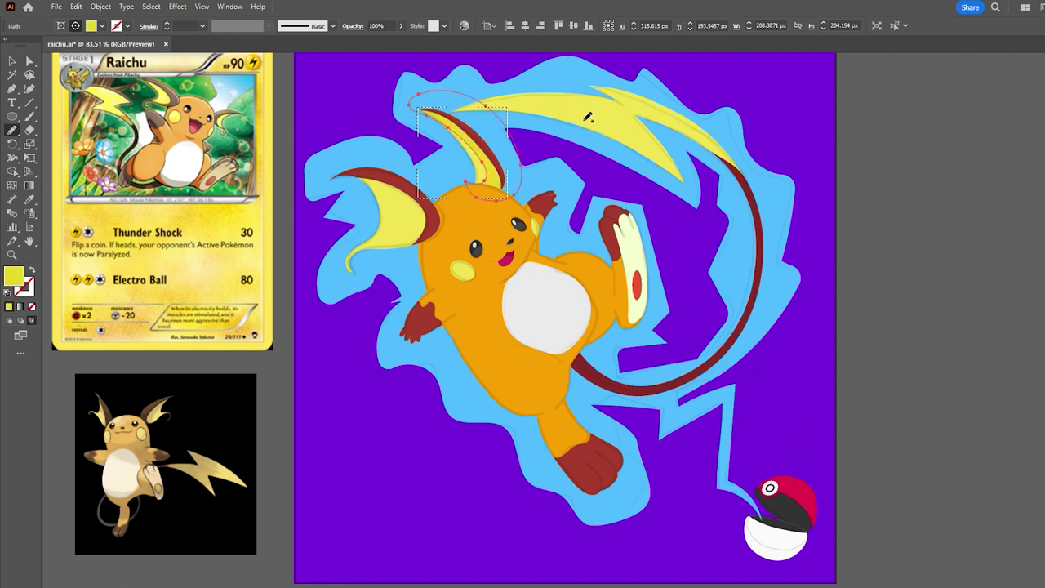
{"action": "scroll", "coordinate": [440, 90], "scroll_direction": "up", "scroll_amount": 5}
{"action": "key", "text": "a"}
{"action": "left_click_drag", "start_coordinate": [548, 331], "coordinate": [550, 326]}
{"action": "left_click", "coordinate": [528, 315]}
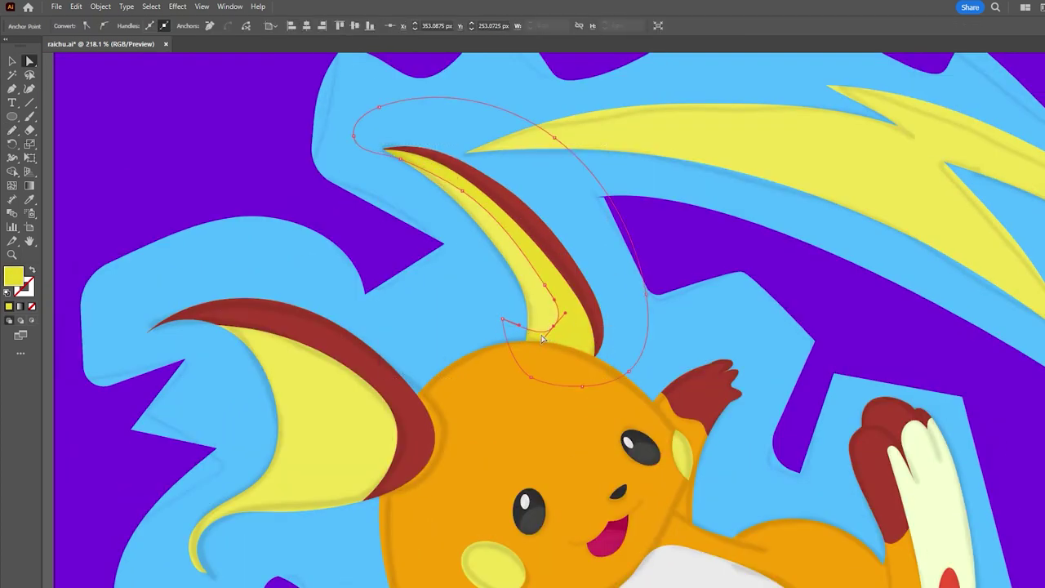
Select and inspect the new highlight path on the left ear.
{"action": "scroll", "coordinate": [528, 308], "scroll_direction": "down", "scroll_amount": 5}
{"action": "scroll", "coordinate": [621, 269], "scroll_direction": "up", "scroll_amount": 2}
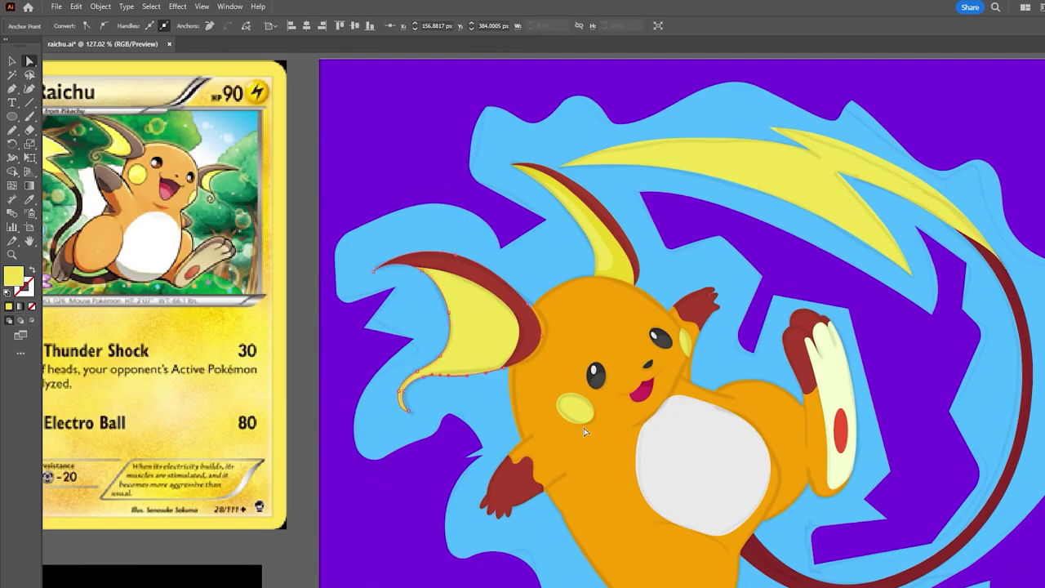
{"action": "scroll", "coordinate": [689, 236], "scroll_direction": "down", "scroll_amount": 4}
{"action": "scroll", "coordinate": [891, 297], "scroll_direction": "up", "scroll_amount": 1}
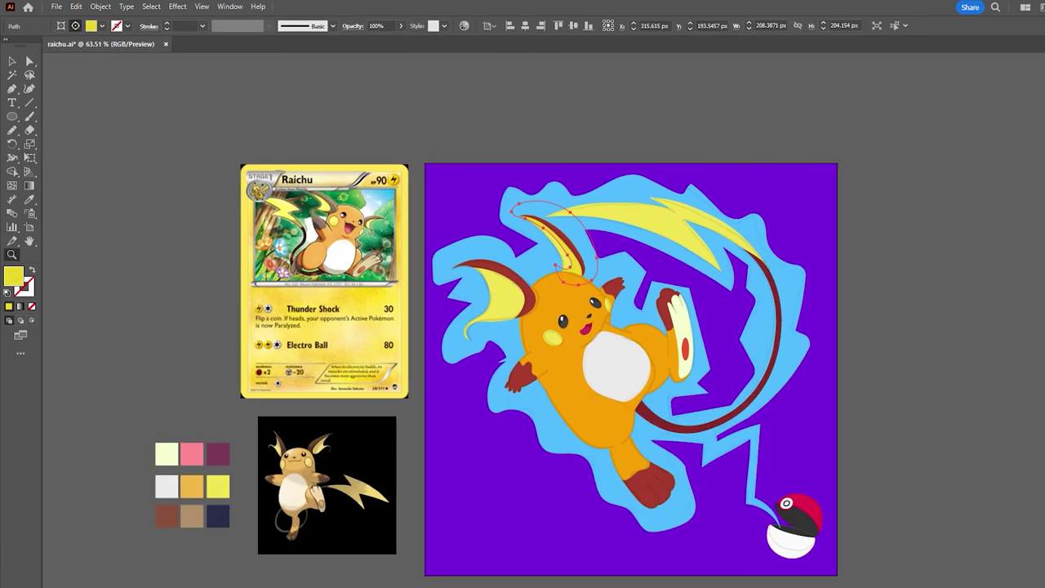
{"action": "key", "text": "z"}
{"action": "left_click", "coordinate": [494, 288]}
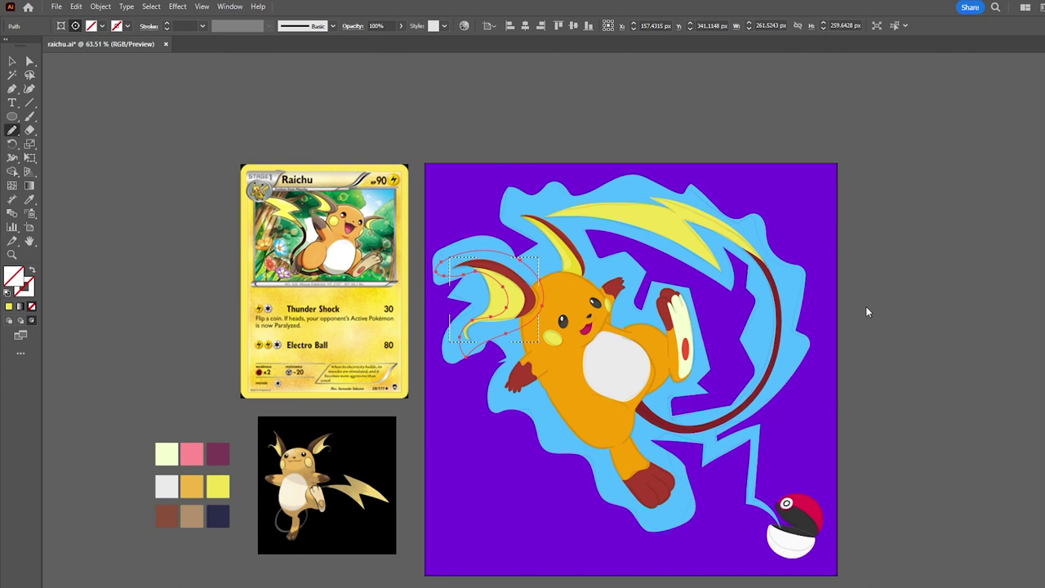
{"action": "scroll", "coordinate": [1033, 218], "scroll_direction": "down", "scroll_amount": 1}
{"action": "scroll", "coordinate": [562, 269], "scroll_direction": "up", "scroll_amount": 4}
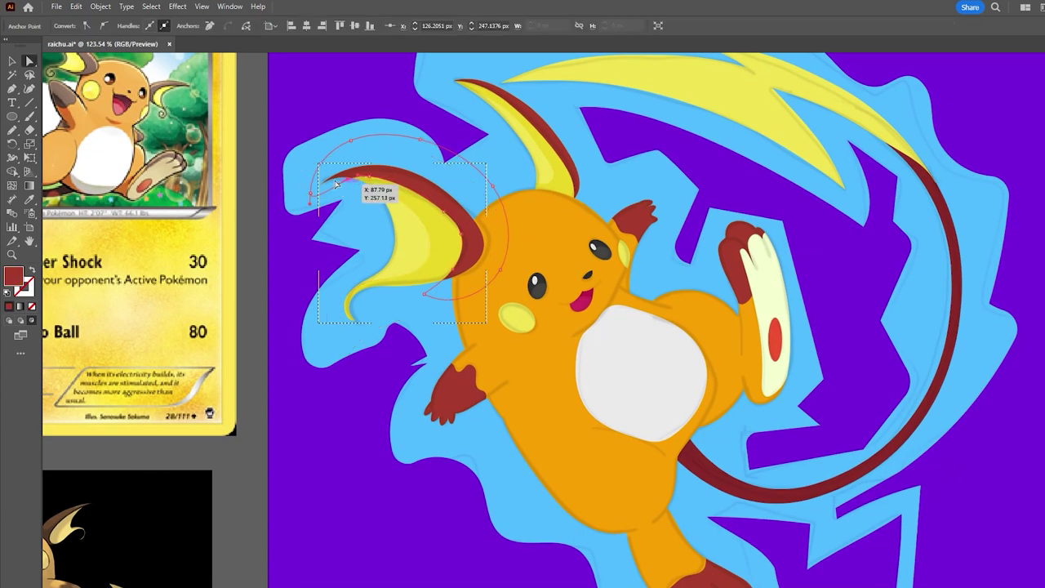
{"action": "scroll", "coordinate": [377, 246], "scroll_direction": "down", "scroll_amount": 2}
{"action": "scroll", "coordinate": [505, 340], "scroll_direction": "down", "scroll_amount": 2}
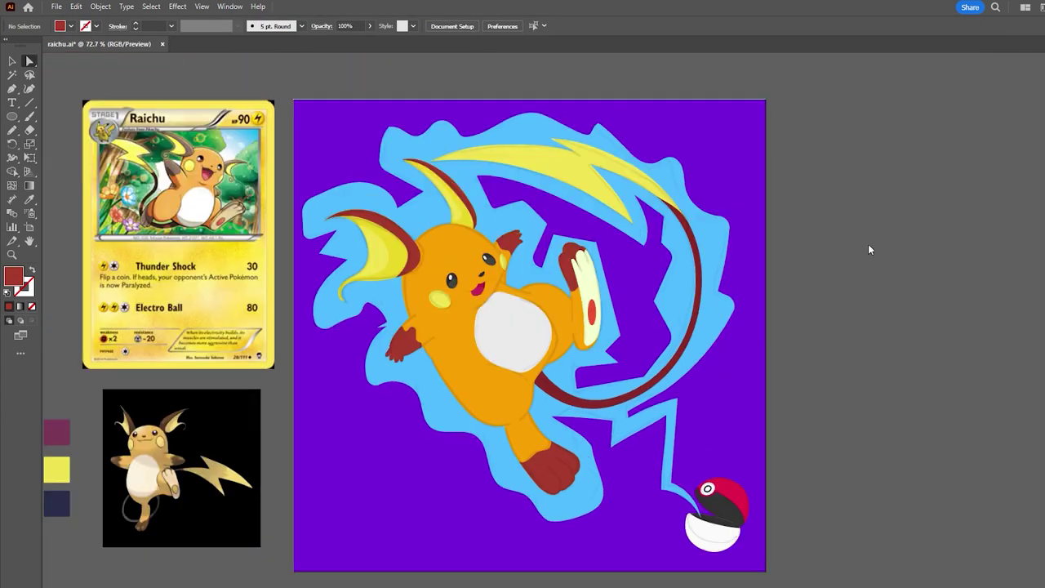
Paint a shading shape over the lower body at 29% opacity.
{"action": "key", "text": "ctrl+z"}
{"action": "key", "text": "ctrl+shift+a"}
{"action": "key", "text": "b"}
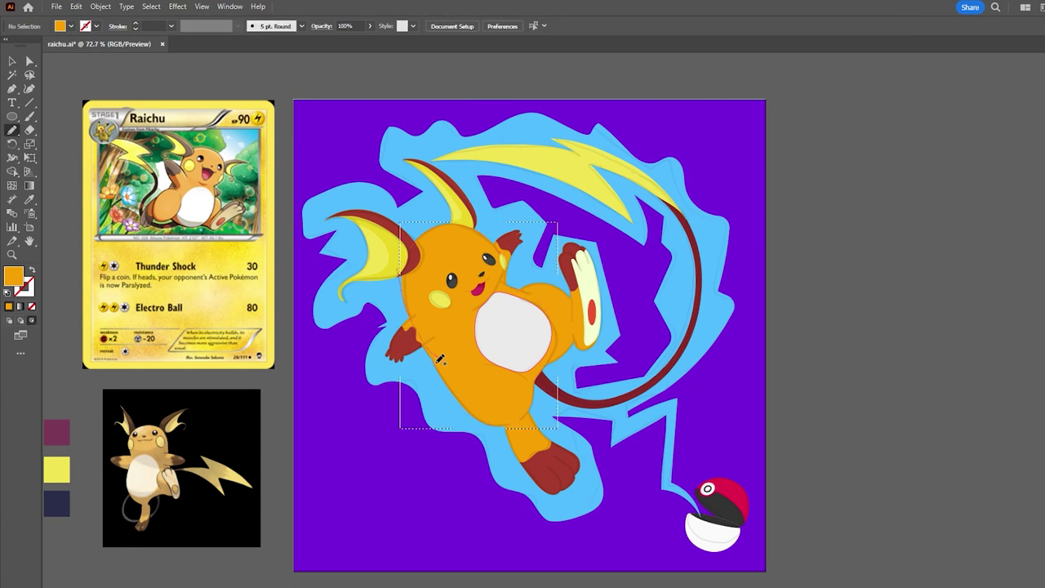
{"action": "left_click_drag", "start_coordinate": [410, 385], "coordinate": [411, 382]}
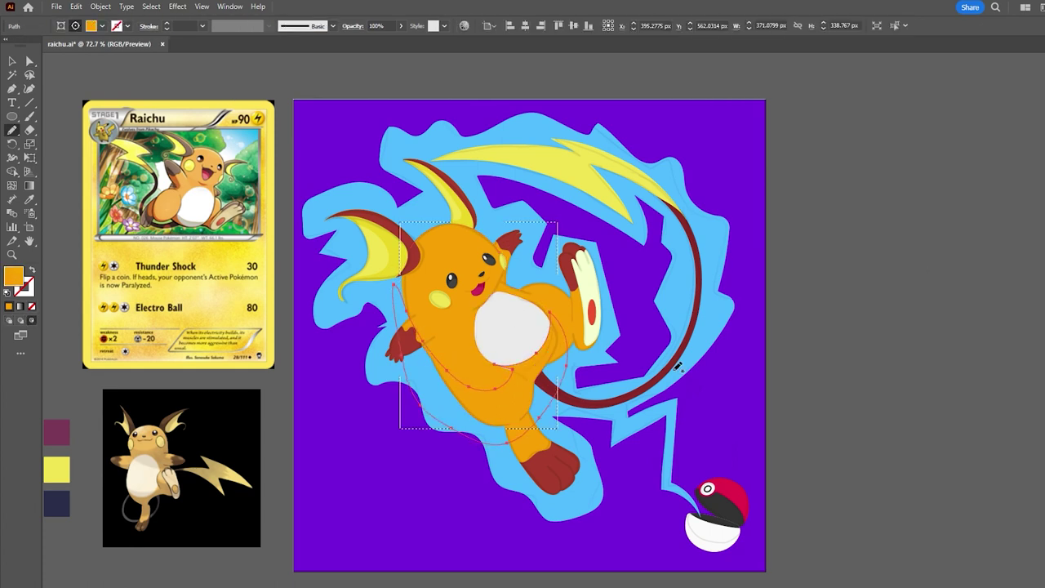
{"action": "key", "text": "2"}
{"action": "key", "text": "9"}
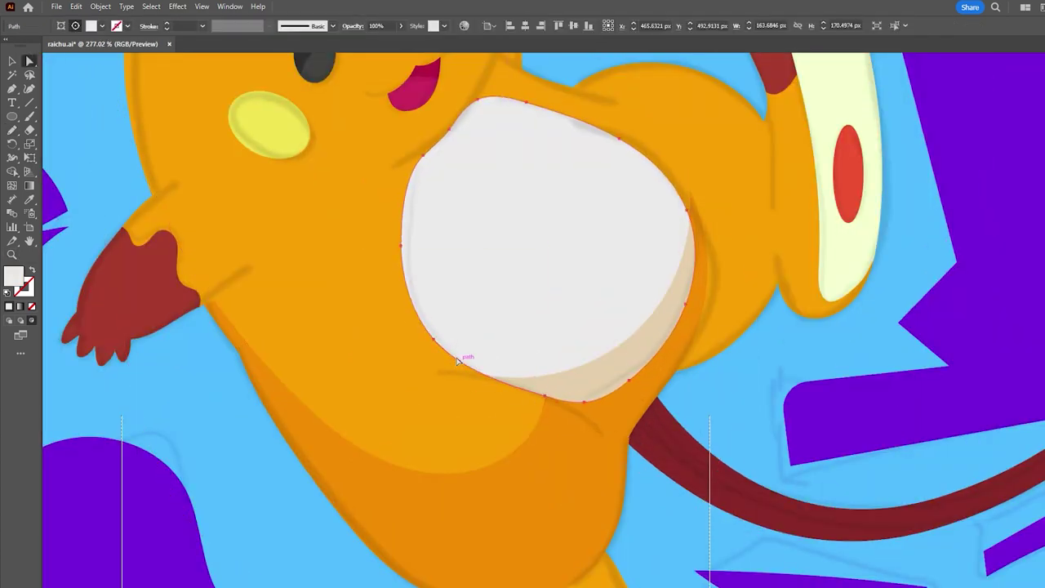
Draw a small shading shape below the mouth.
{"action": "key", "text": "a"}
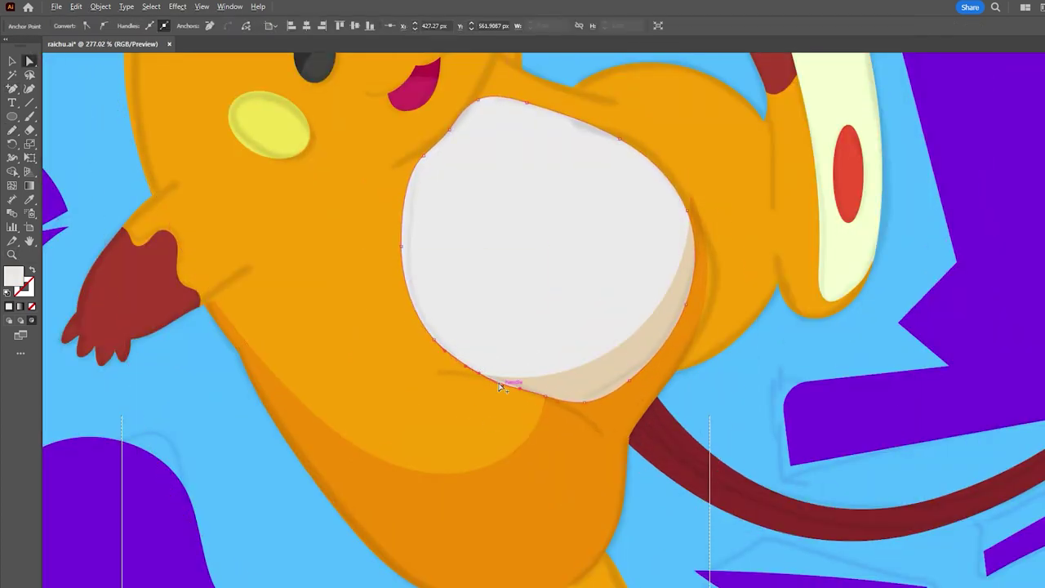
{"action": "scroll", "coordinate": [517, 382], "scroll_direction": "down", "scroll_amount": 3}
{"action": "scroll", "coordinate": [496, 268], "scroll_direction": "down", "scroll_amount": 3}
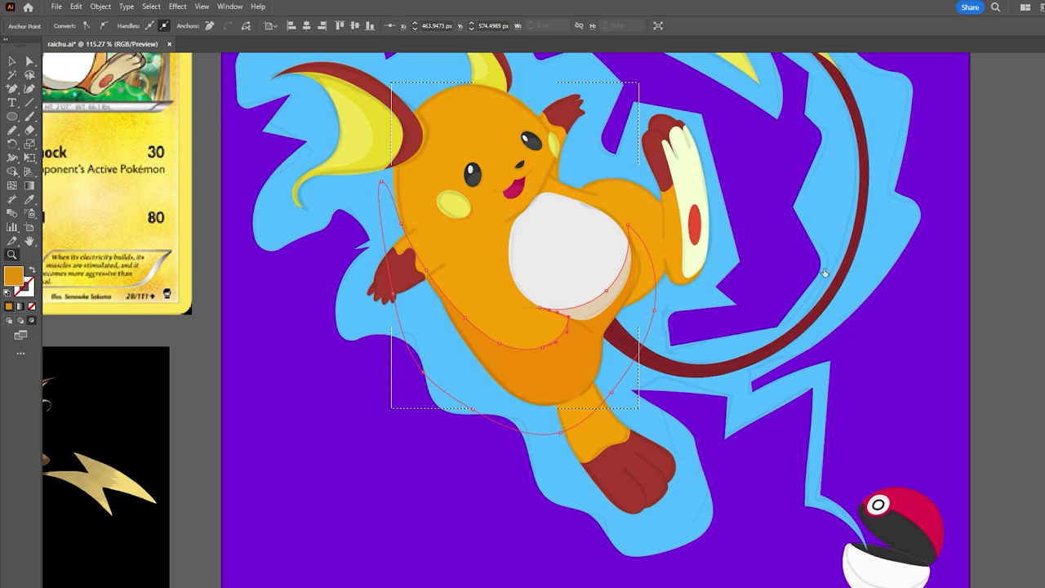
{"action": "left_click_drag", "start_coordinate": [506, 231], "coordinate": [490, 227]}
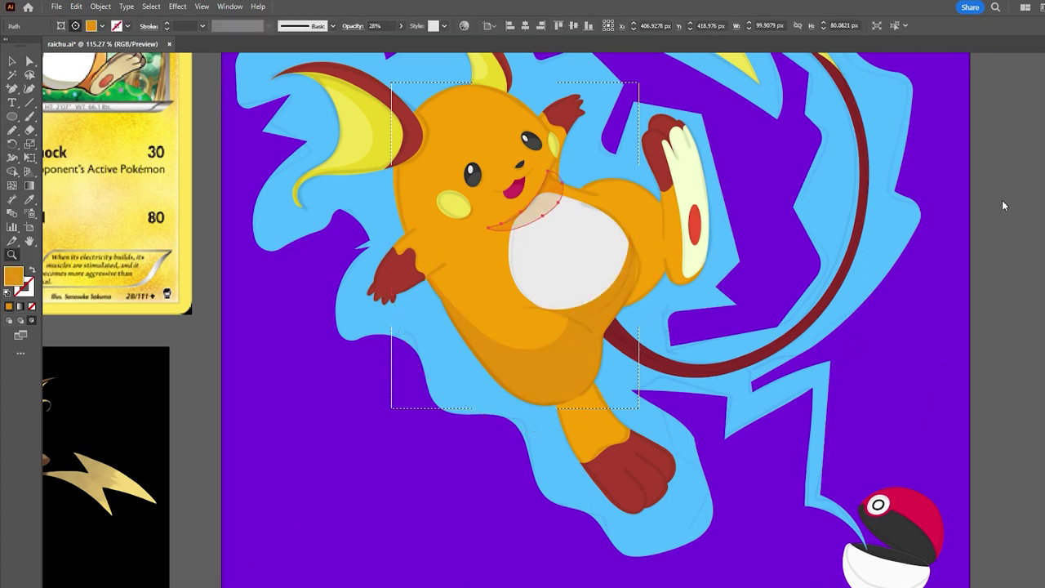
{"action": "scroll", "coordinate": [595, 245], "scroll_direction": "up", "scroll_amount": 2}
{"action": "key", "text": "ctrl+shift+a"}
{"action": "scroll", "coordinate": [682, 362], "scroll_direction": "down", "scroll_amount": 1}
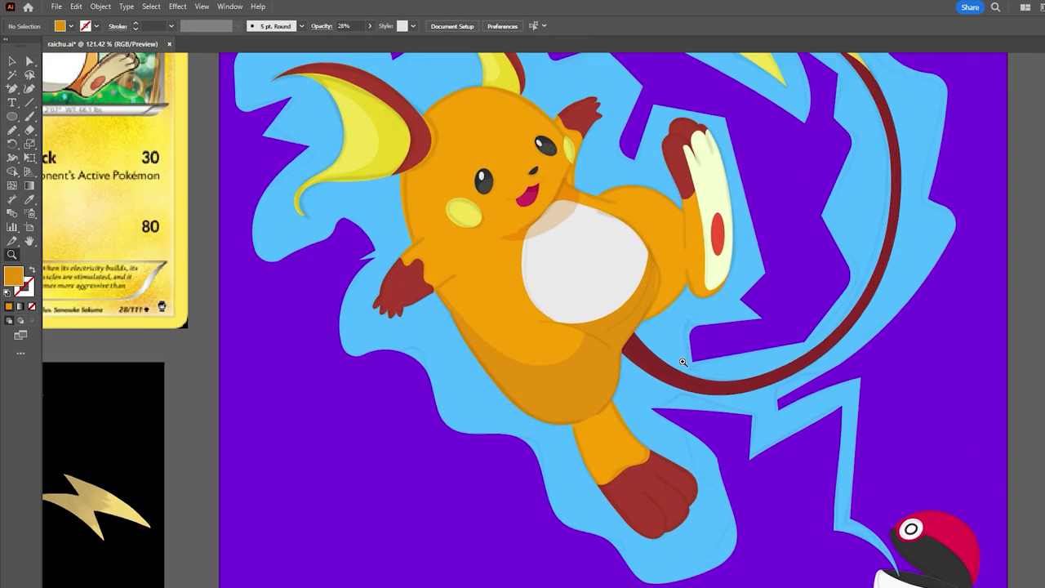
Bring the belly shading in front of the belly and set it to 25% opacity.
{"action": "left_click", "coordinate": [572, 351]}
{"action": "scroll", "coordinate": [998, 256], "scroll_direction": "up", "scroll_amount": 1}
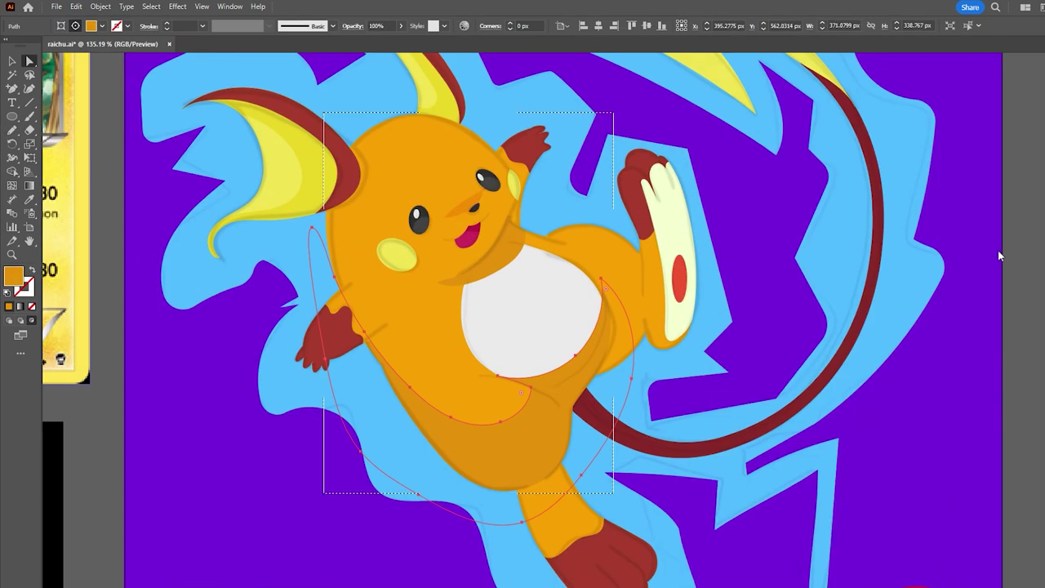
{"action": "key", "text": "ctrl+shift+bracketright"}
{"action": "key", "text": "2"}
{"action": "key", "text": "5"}
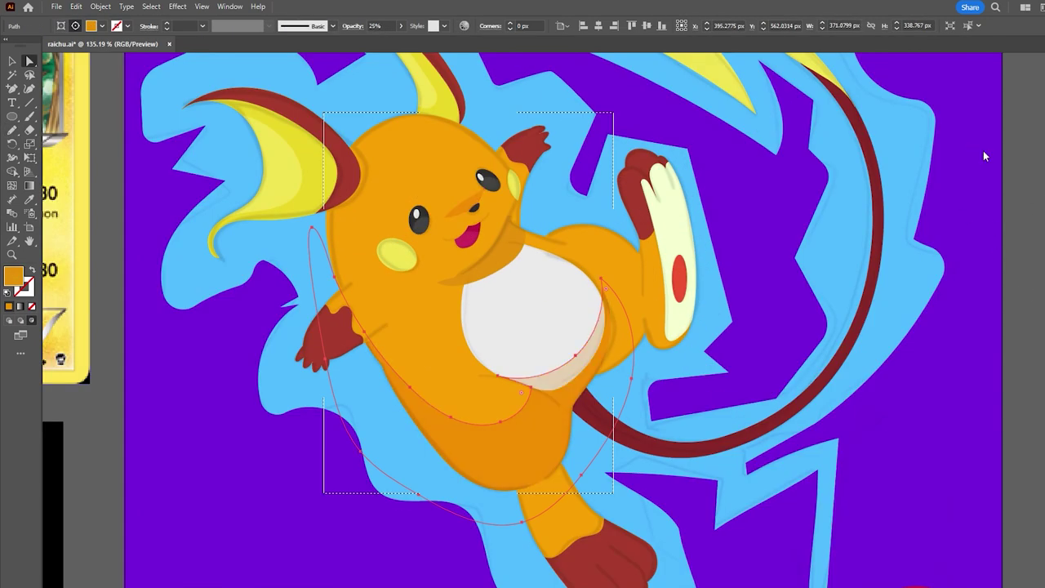
Nudge the small shading shape near the mouth slightly.
{"action": "key", "text": "ctrl+alt+bracketleft"}
{"action": "scroll", "coordinate": [452, 209], "scroll_direction": "up", "scroll_amount": 3}
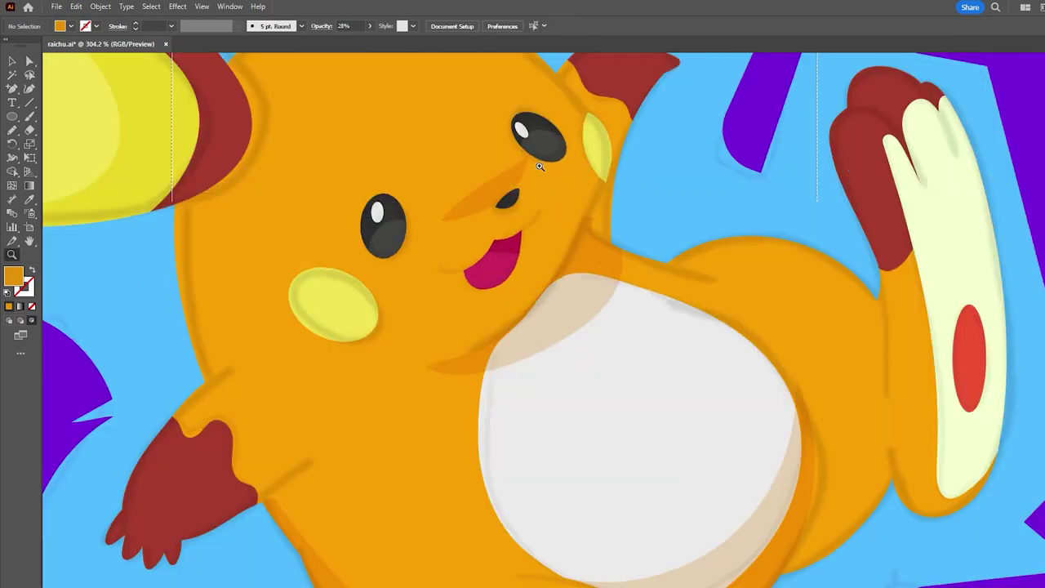
{"action": "left_click_drag", "start_coordinate": [476, 187], "coordinate": [480, 182]}
{"action": "scroll", "coordinate": [480, 182], "scroll_direction": "down", "scroll_amount": 5}
{"action": "scroll", "coordinate": [425, 242], "scroll_direction": "up", "scroll_amount": 3}
{"action": "scroll", "coordinate": [424, 243], "scroll_direction": "up", "scroll_amount": 2}
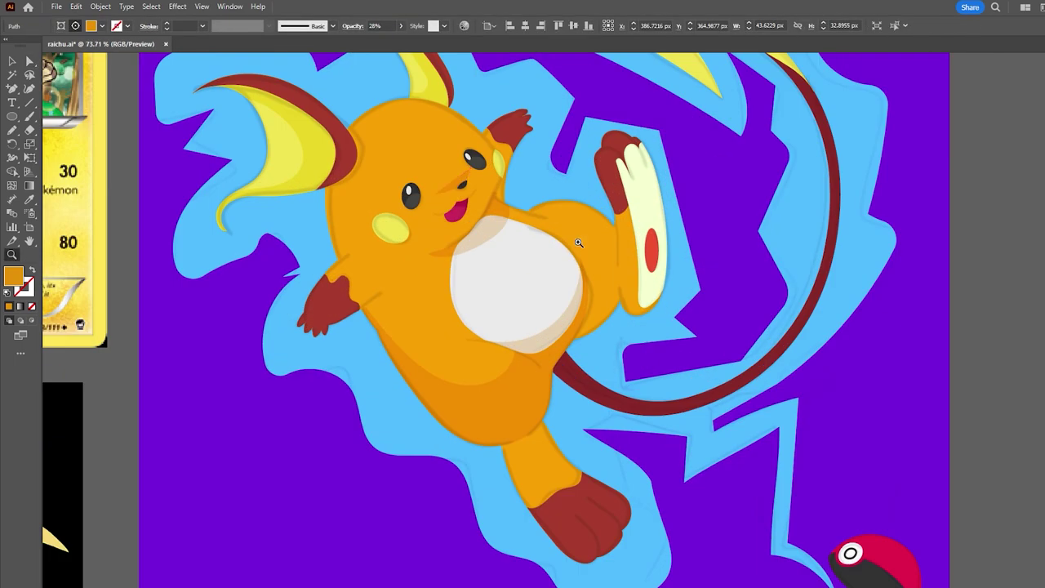
{"action": "scroll", "coordinate": [373, 291], "scroll_direction": "down", "scroll_amount": 3}
{"action": "scroll", "coordinate": [882, 268], "scroll_direction": "up", "scroll_amount": 3}
Undo a stray Pencil stroke drawn from the ear past the mouth.
{"action": "key", "text": "n"}
{"action": "left_click_drag", "start_coordinate": [540, 118], "coordinate": [491, 219]}
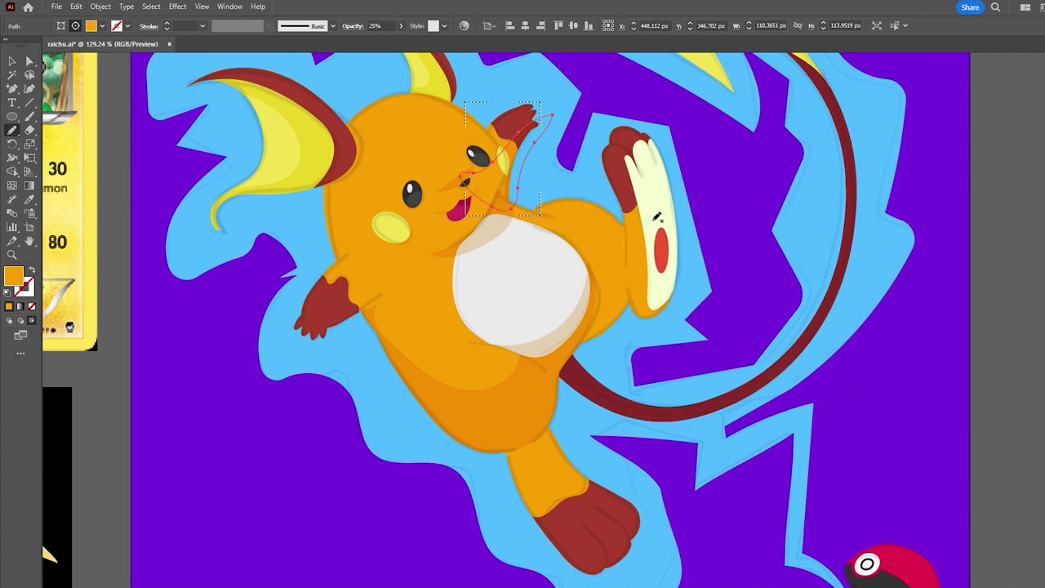
{"action": "key", "text": "ctrl+z"}
{"action": "scroll", "coordinate": [535, 183], "scroll_direction": "down", "scroll_amount": 2}
{"action": "scroll", "coordinate": [535, 183], "scroll_direction": "up", "scroll_amount": 4}
{"action": "scroll", "coordinate": [526, 154], "scroll_direction": "up", "scroll_amount": 1}
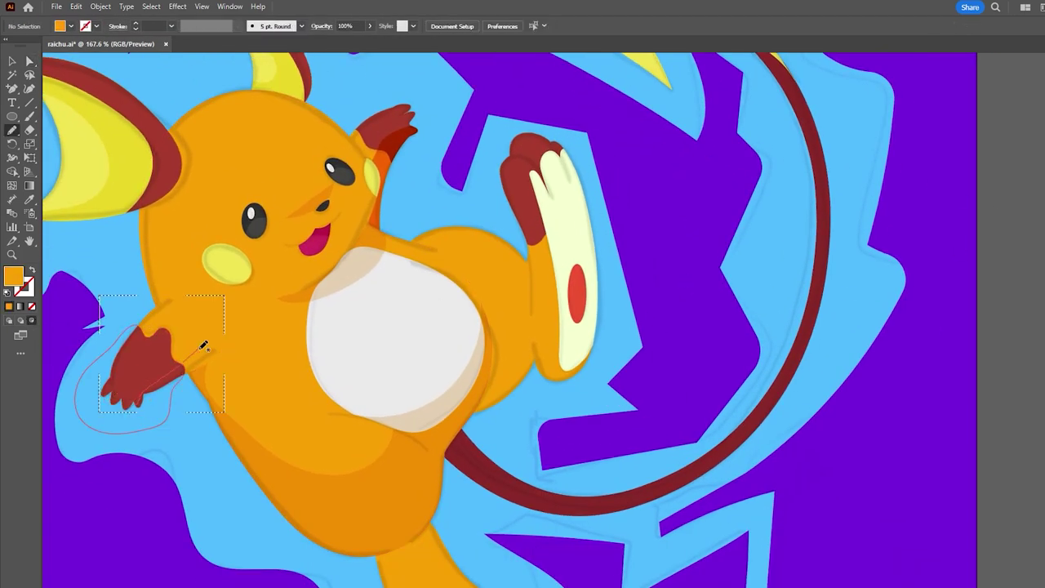
Pencil shading around the left hand and pull a leg-shadow anchor upward to reshape it.
{"action": "left_click_drag", "start_coordinate": [188, 359], "coordinate": [171, 416]}
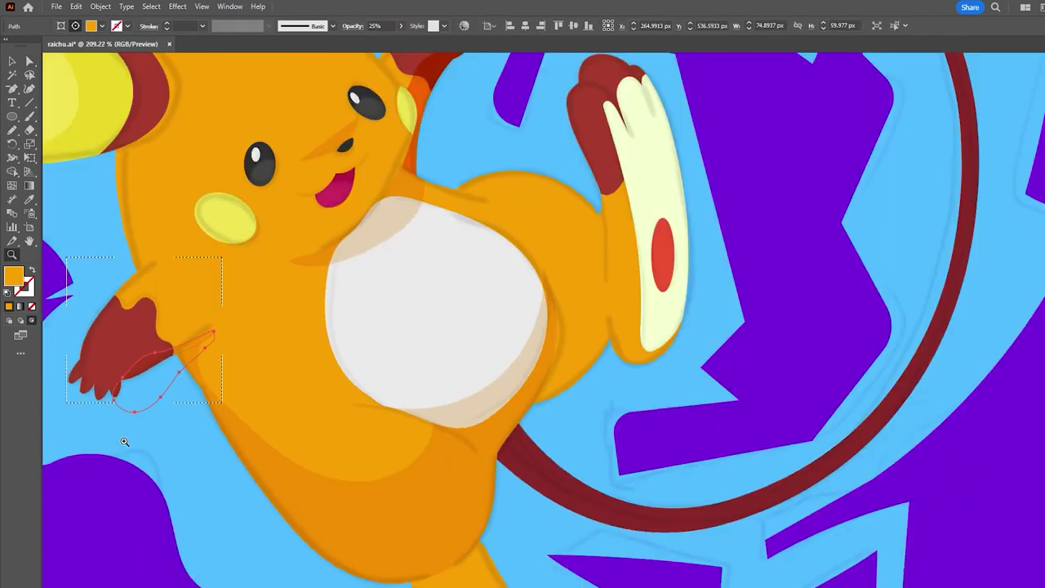
{"action": "key", "text": "n"}
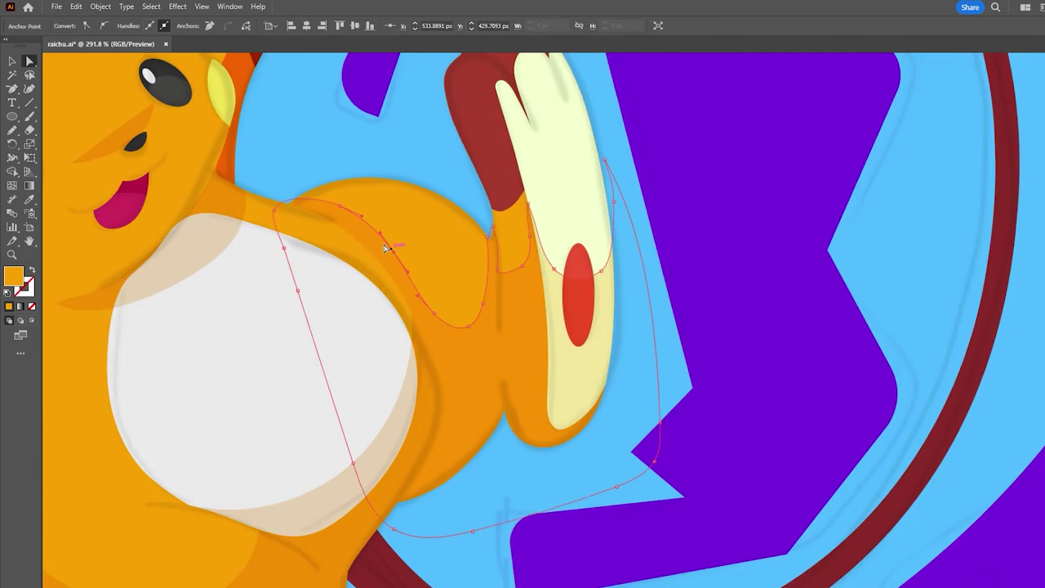
{"action": "key", "text": "ctrl+0"}
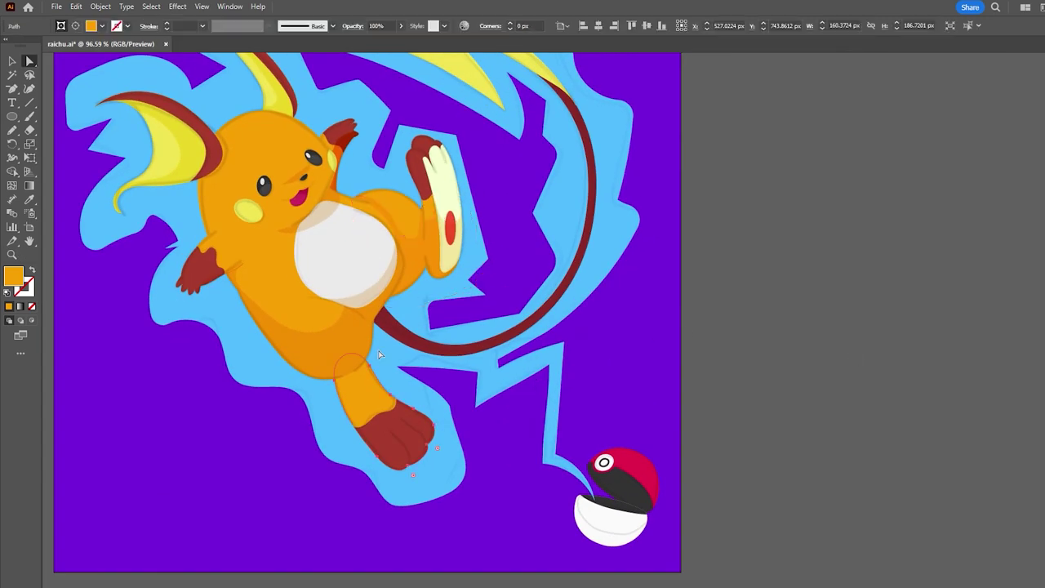
{"action": "key", "text": "a"}
{"action": "left_click", "coordinate": [374, 426]}
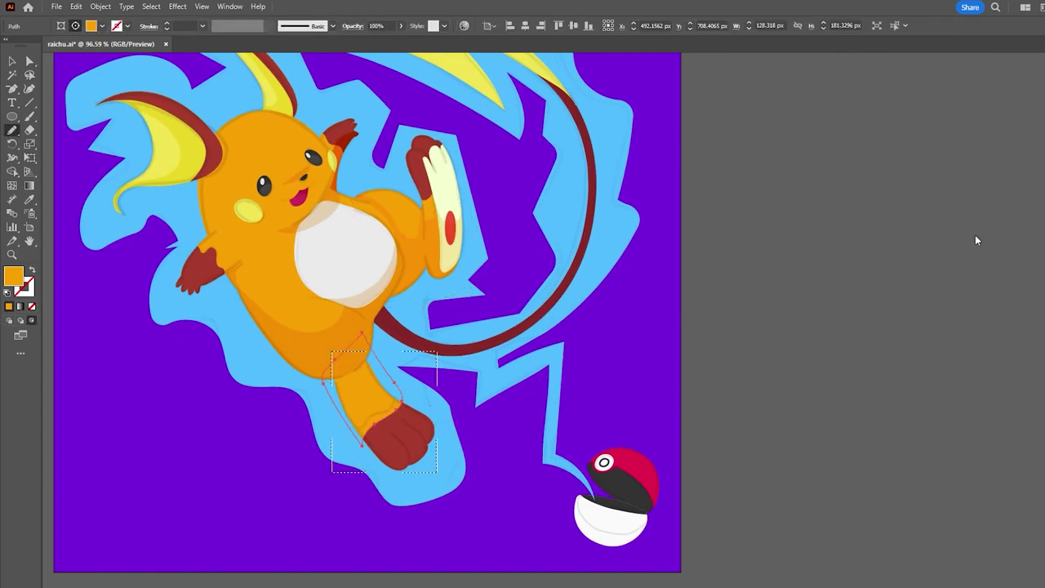
{"action": "scroll", "coordinate": [373, 384], "scroll_direction": "up", "scroll_amount": 3}
{"action": "left_click_drag", "start_coordinate": [374, 462], "coordinate": [387, 384]}
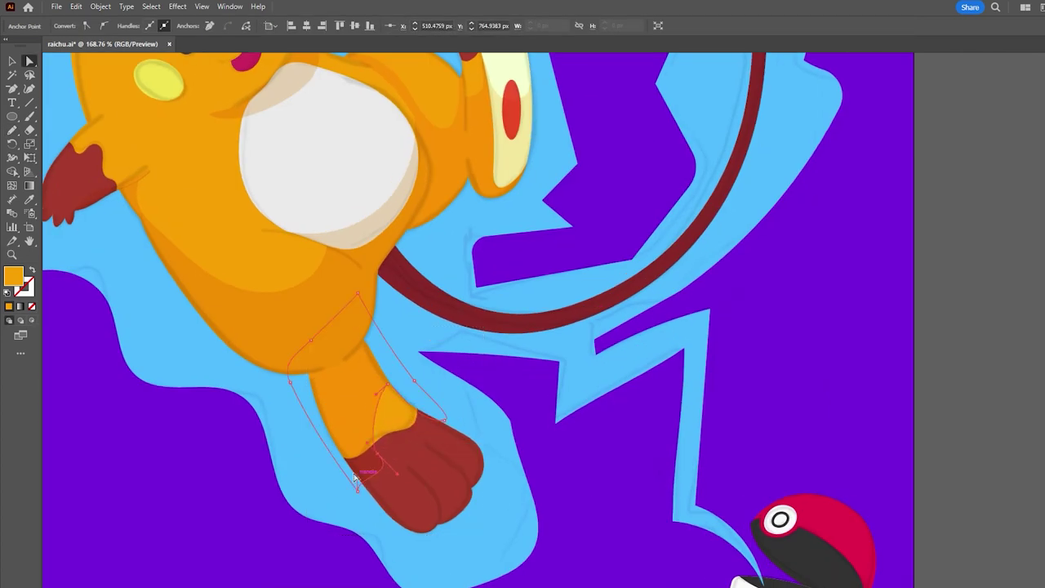
Draw toe-dividing lines on the lower foot and fill them red-brown.
{"action": "scroll", "coordinate": [440, 406], "scroll_direction": "down", "scroll_amount": 2}
{"action": "scroll", "coordinate": [441, 425], "scroll_direction": "down", "scroll_amount": 3}
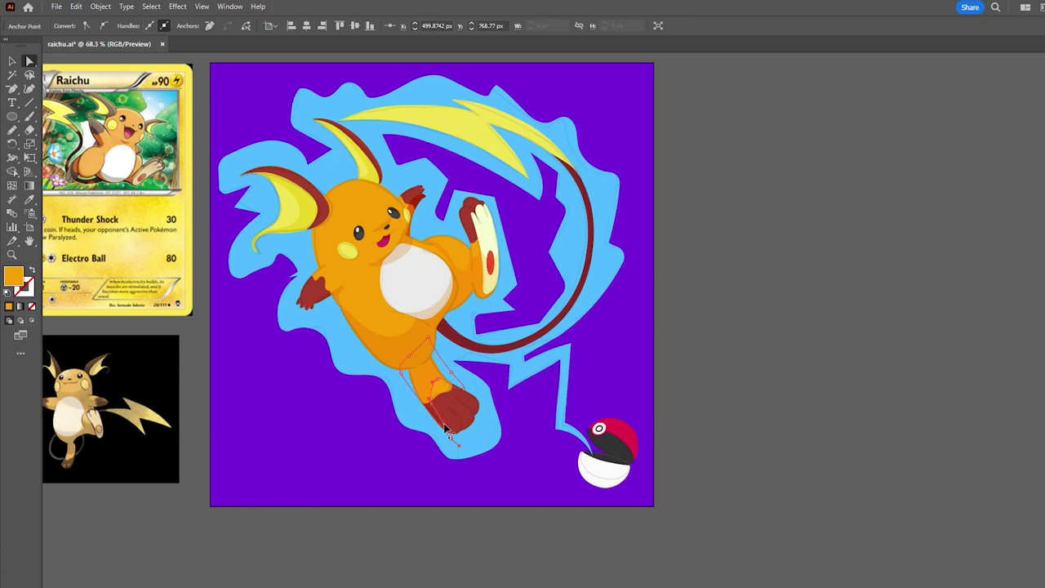
{"action": "scroll", "coordinate": [472, 438], "scroll_direction": "up", "scroll_amount": 3}
{"action": "left_click", "coordinate": [421, 365], "text": "ctrl"}
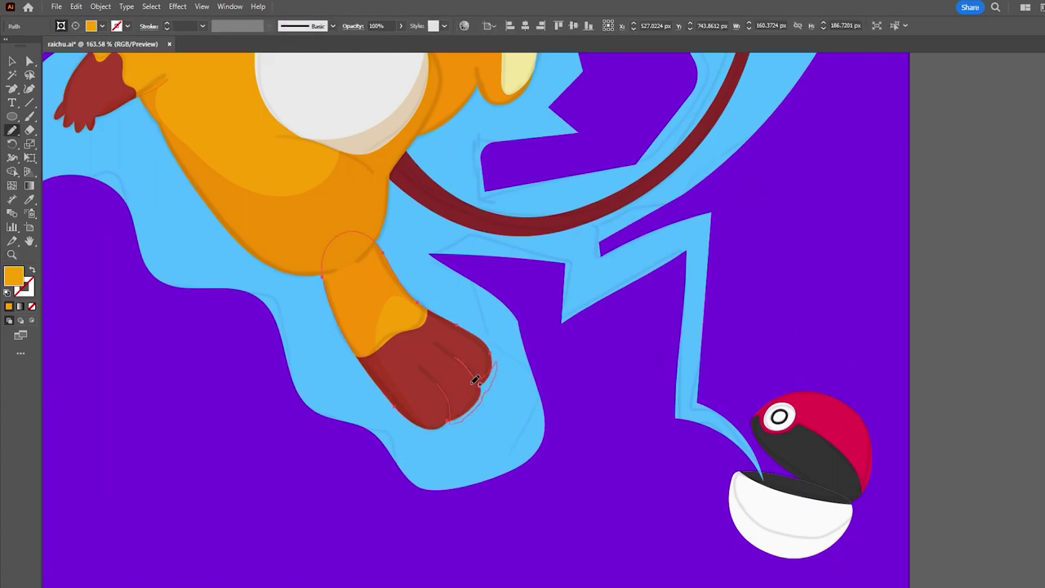
{"action": "left_click_drag", "start_coordinate": [476, 380], "coordinate": [439, 386]}
{"action": "key", "text": "comma"}
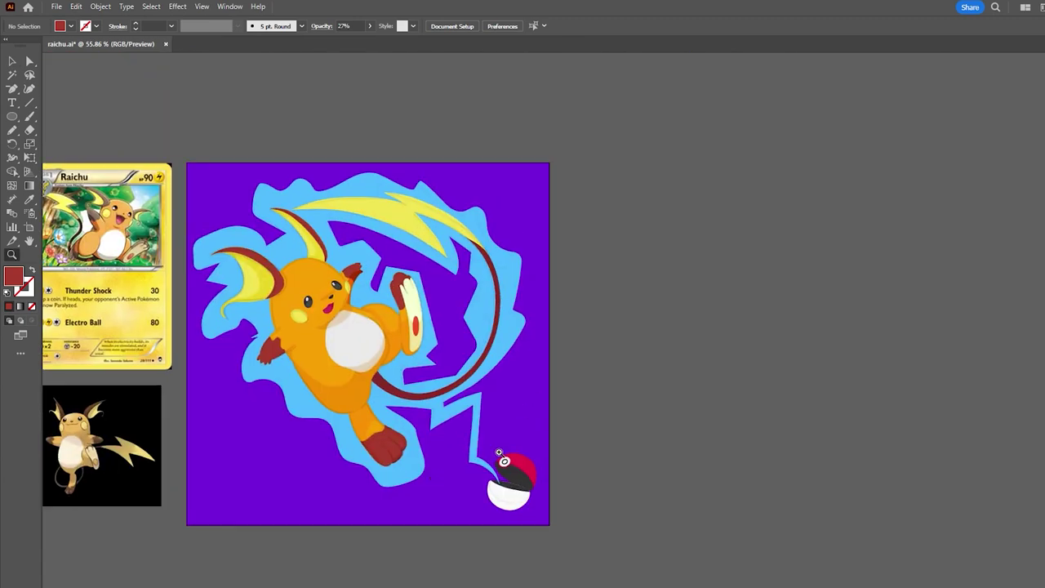
Recolour the aura pale yellow and draw a small spark circle near the ear.
{"action": "left_click", "coordinate": [534, 397]}
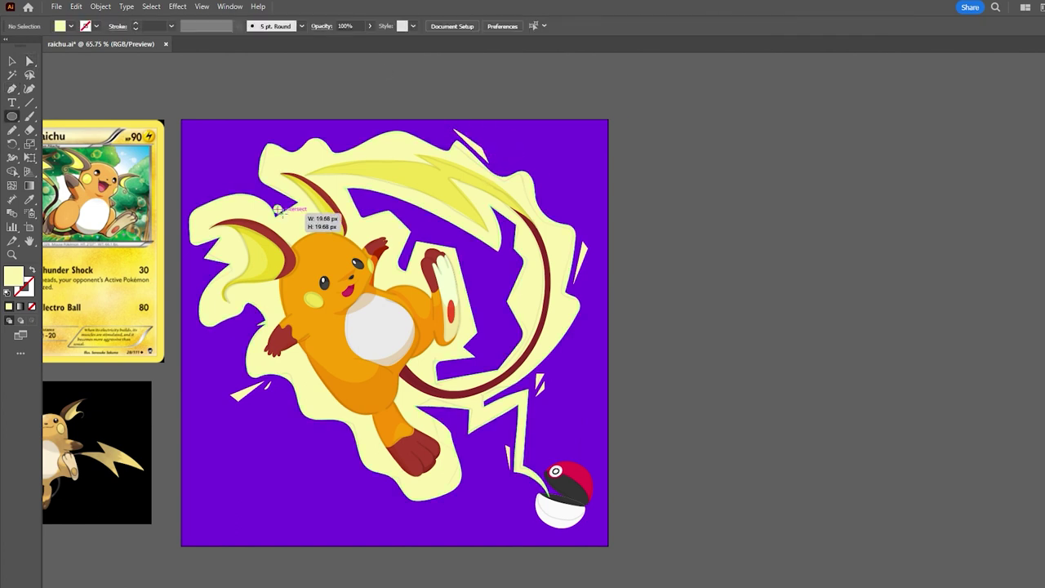
{"action": "left_click_drag", "start_coordinate": [287, 140], "coordinate": [296, 149]}
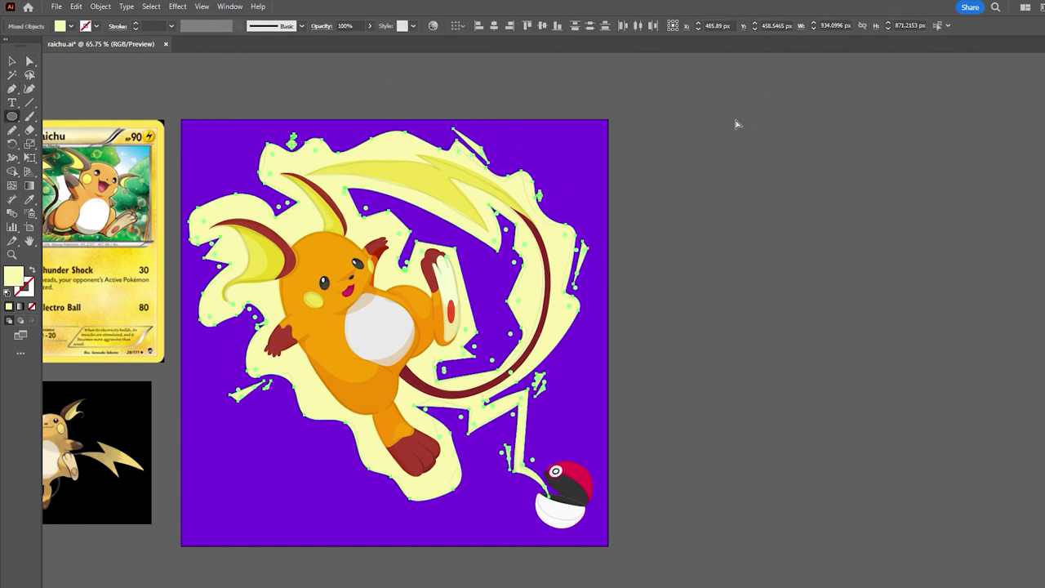
Cut the red tail path with Scissors and draw a darker shading shape along its curve.
{"action": "key", "text": "c"}
{"action": "left_click", "coordinate": [455, 406]}
{"action": "key", "text": "ctrl+shift+a"}
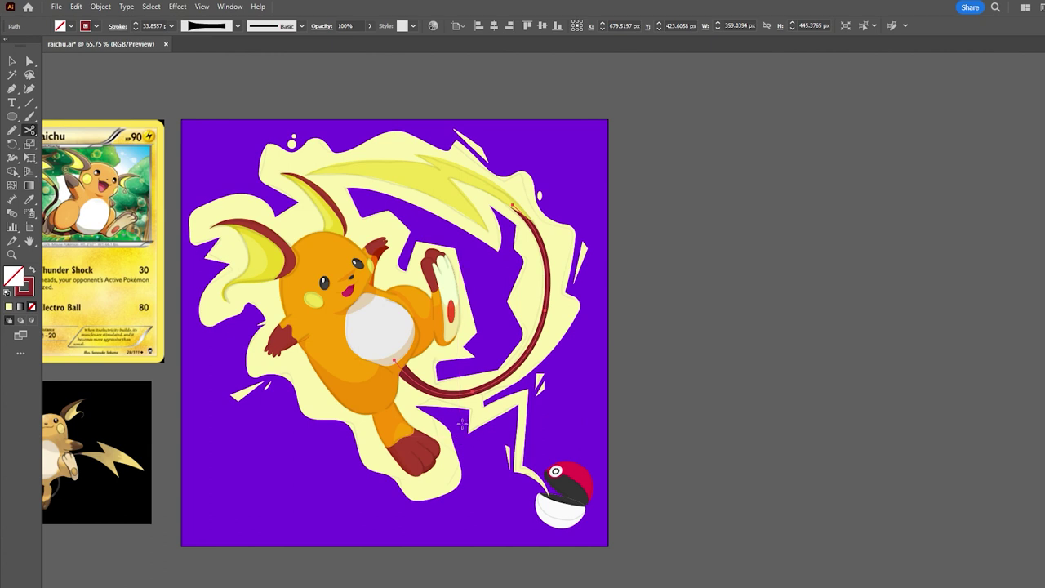
{"action": "key", "text": "shift+x"}
{"action": "key", "text": "b"}
{"action": "key", "text": "a"}
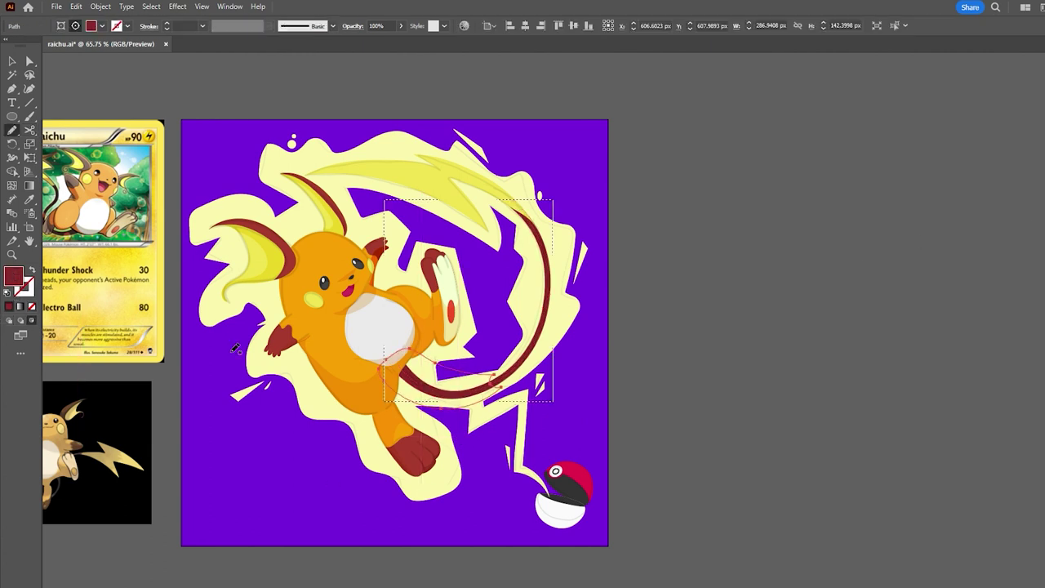
{"action": "scroll", "coordinate": [475, 390], "scroll_direction": "up", "scroll_amount": 3}
{"action": "left_click", "coordinate": [500, 359]}
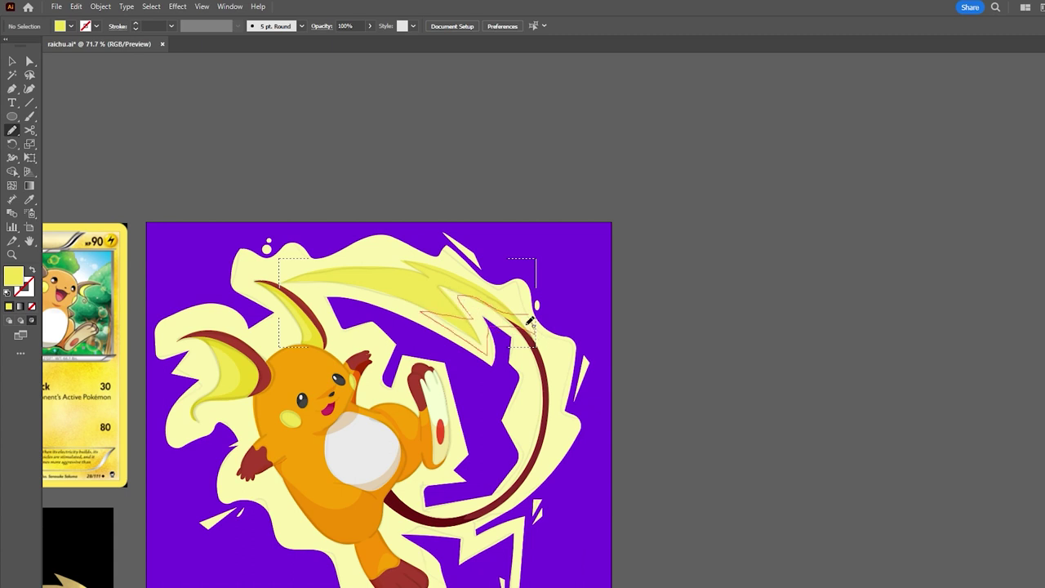
{"action": "left_click_drag", "start_coordinate": [533, 335], "coordinate": [535, 332]}
{"action": "key", "text": "i"}
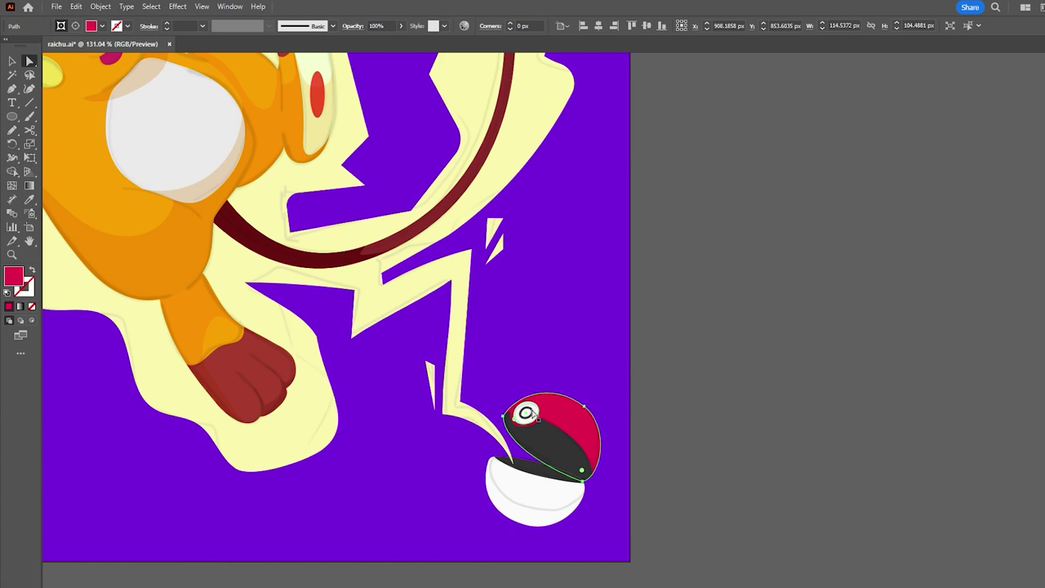
Draw a black inner lid arc over the Poké Ball's top half.
{"action": "left_click", "coordinate": [989, 450]}
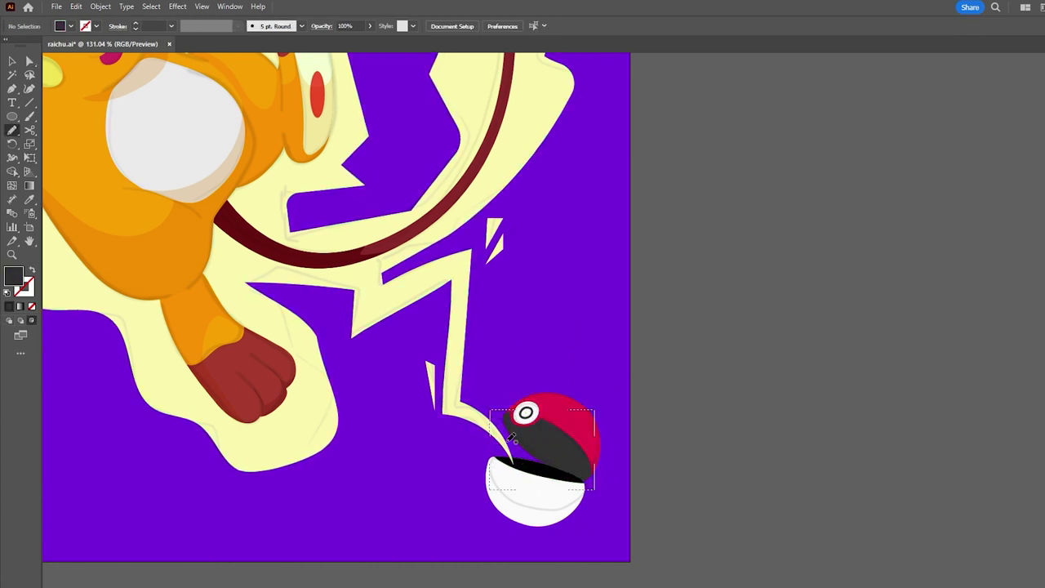
{"action": "left_click_drag", "start_coordinate": [495, 404], "coordinate": [599, 473]}
{"action": "left_click", "coordinate": [10, 280]}
{"action": "key", "text": "v"}
Draw a black band along the lower shell's rim and adjust its left-end anchors.
{"action": "left_click", "coordinate": [660, 469]}
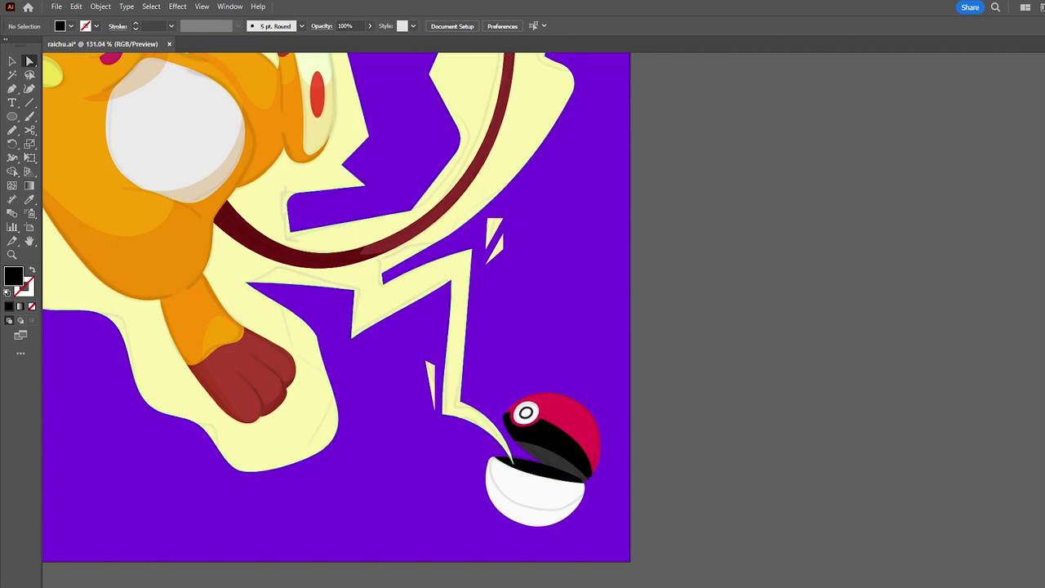
{"action": "key", "text": "l"}
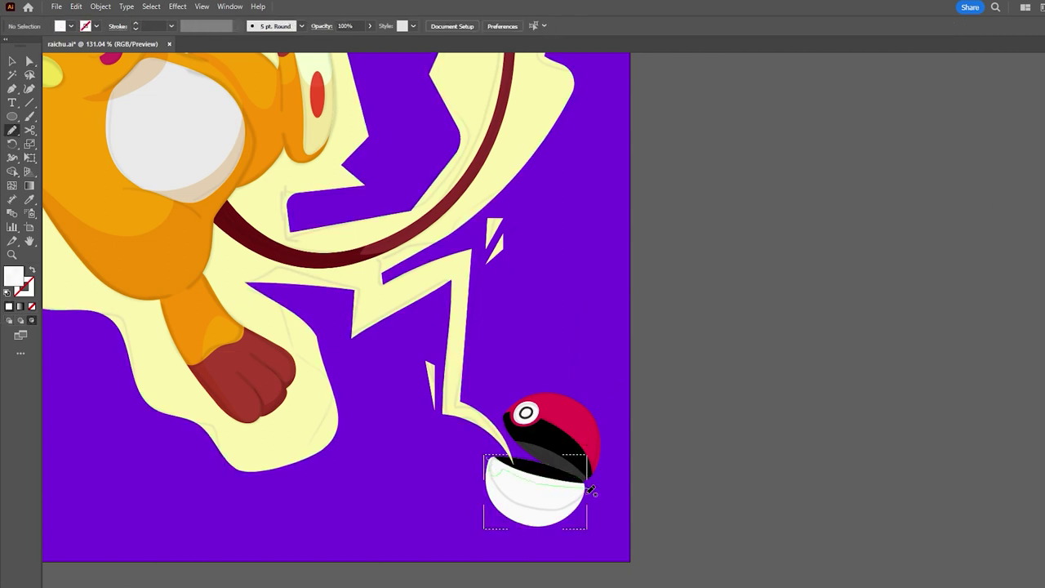
{"action": "left_click_drag", "start_coordinate": [592, 490], "coordinate": [492, 479]}
{"action": "left_click", "coordinate": [8, 306]}
{"action": "scroll", "coordinate": [544, 431], "scroll_direction": "down", "scroll_amount": 2}
{"action": "scroll", "coordinate": [570, 509], "scroll_direction": "up", "scroll_amount": 5}
{"action": "key", "text": "a"}
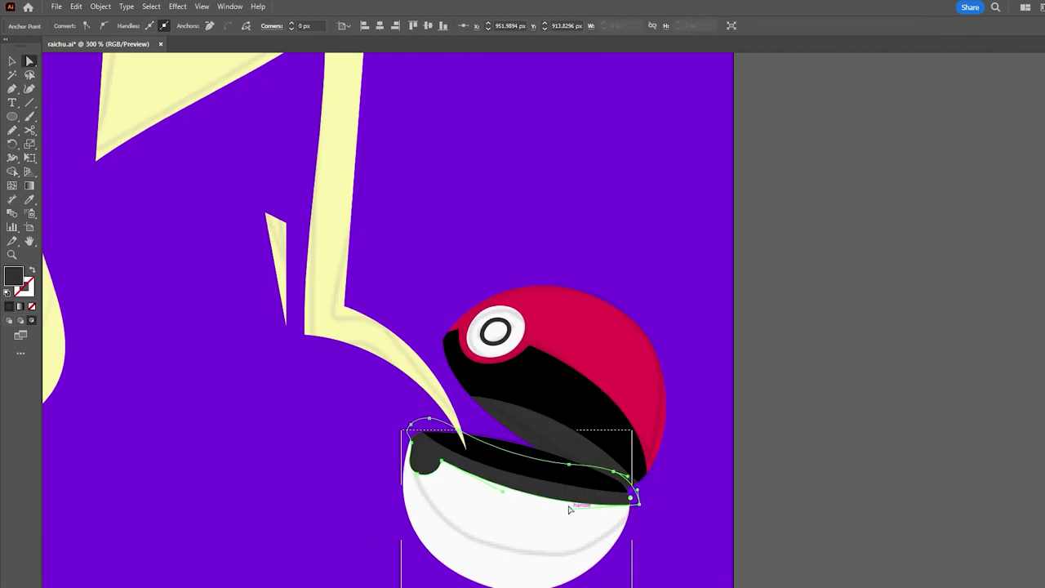
{"action": "left_click_drag", "start_coordinate": [455, 416], "coordinate": [400, 478]}
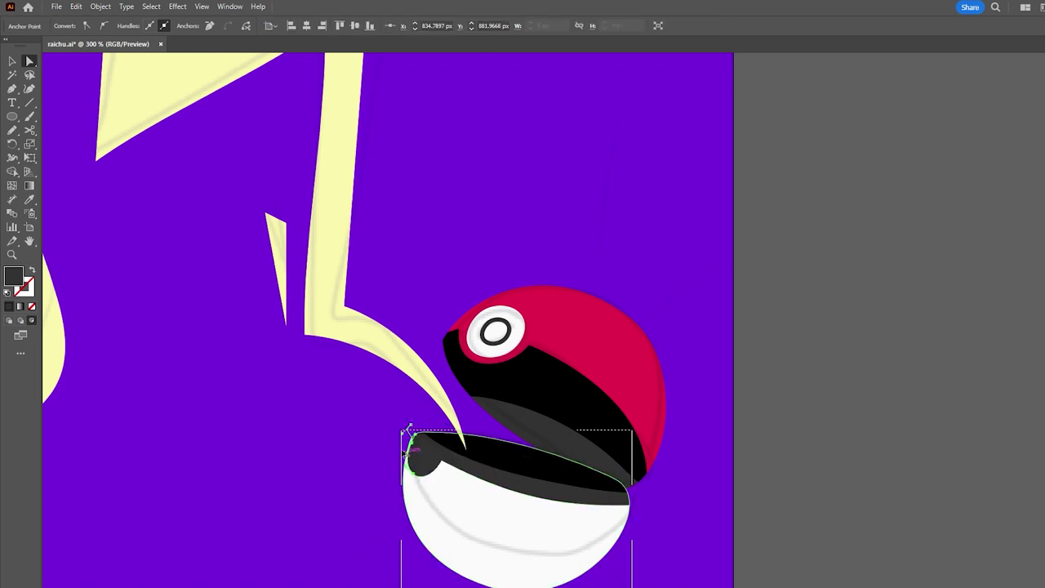
Add a white shading shape on the Poké Ball's lower shell and zoom out to the artboard.
{"action": "left_click", "coordinate": [350, 460]}
{"action": "scroll", "coordinate": [239, 458], "scroll_direction": "down", "scroll_amount": 5}
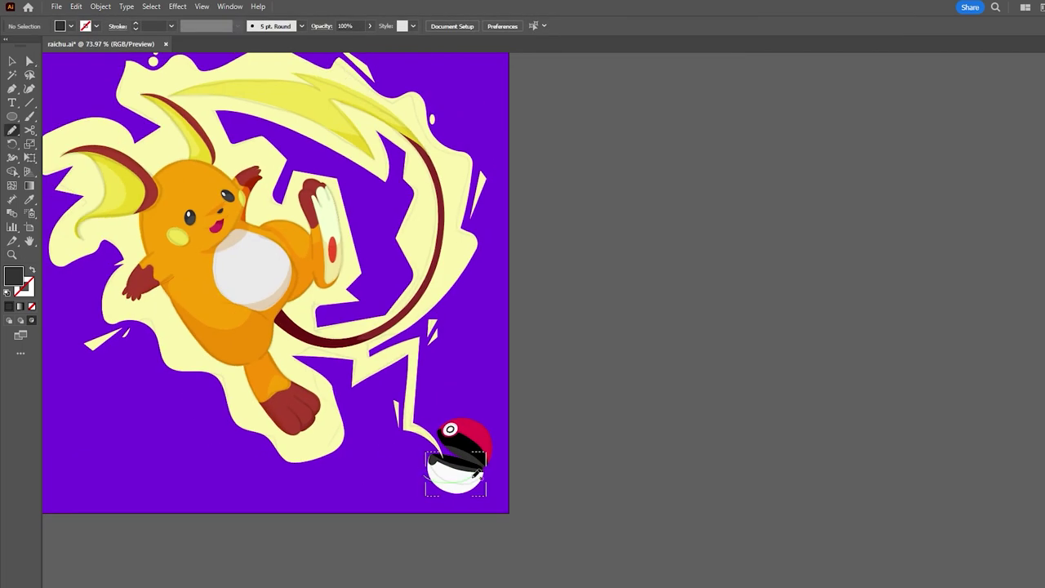
{"action": "left_click_drag", "start_coordinate": [477, 472], "coordinate": [432, 480]}
{"action": "key", "text": "ctrl+plus"}
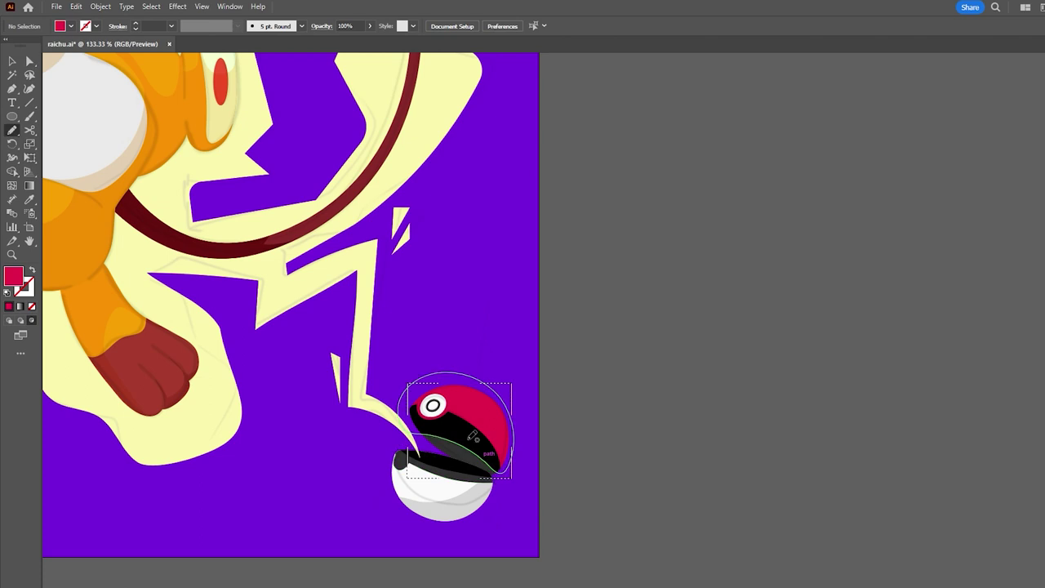
{"action": "key", "text": "ctrl+shift+a"}
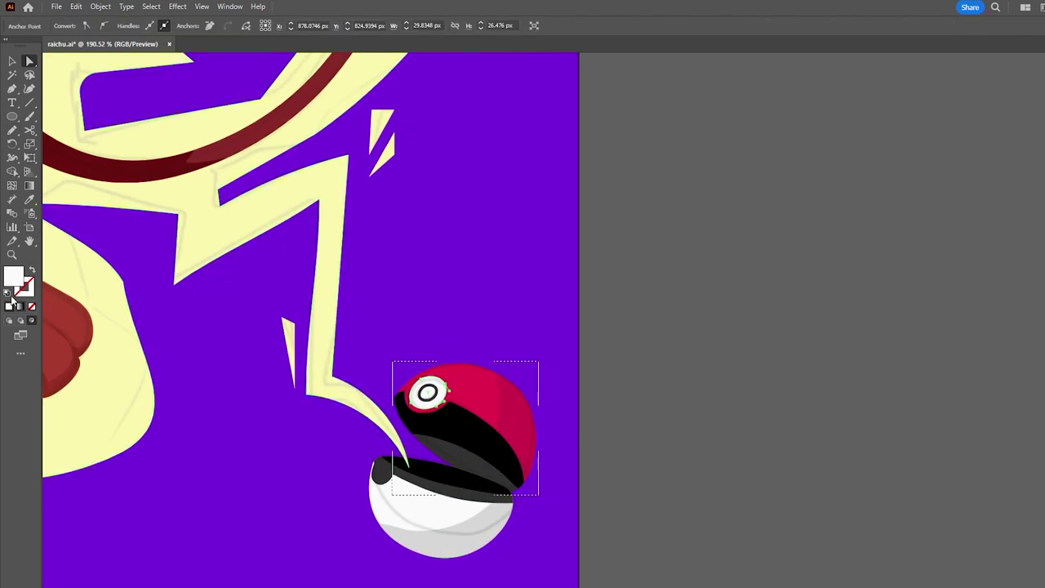
{"action": "key", "text": "ctrl+minus"}
{"action": "key", "text": "ctrl+minus"}
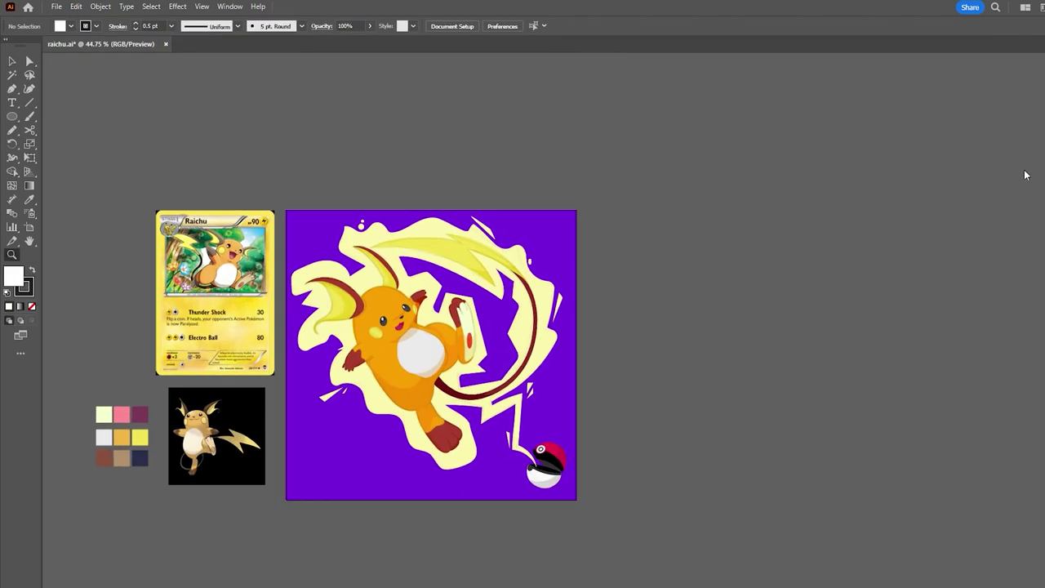
Select the purple background and start a zigzag stripe path across its lower left.
{"action": "left_click", "coordinate": [362, 345], "text": "ctrl"}
{"action": "key", "text": "n"}
{"action": "left_click", "coordinate": [276, 392]}
{"action": "left_click", "coordinate": [428, 540]}
{"action": "left_click", "coordinate": [472, 521]}
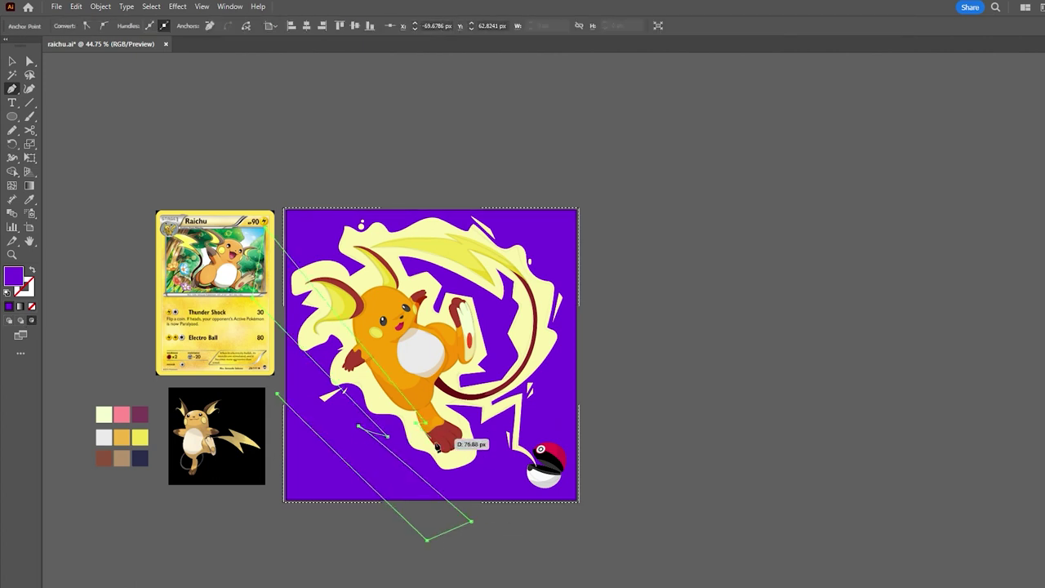
{"action": "left_click", "coordinate": [286, 244]}
{"action": "left_click", "coordinate": [544, 534]}
{"action": "left_click", "coordinate": [628, 485]}
Extend the zigzag stripe path around the right side and top, then close it.
{"action": "left_click", "coordinate": [645, 472]}
{"action": "left_click", "coordinate": [606, 383]}
{"action": "left_click", "coordinate": [626, 371]}
{"action": "left_click", "coordinate": [645, 323]}
{"action": "left_click", "coordinate": [399, 160]}
{"action": "left_click", "coordinate": [383, 174]}
{"action": "left_click", "coordinate": [466, 144]}
{"action": "left_click", "coordinate": [703, 392]}
{"action": "left_click", "coordinate": [694, 563]}
{"action": "left_click", "coordinate": [276, 392]}
Clip the stripes inside the background, swap fill and stroke, and select everything.
{"action": "key", "text": "ctrl+shift+a"}
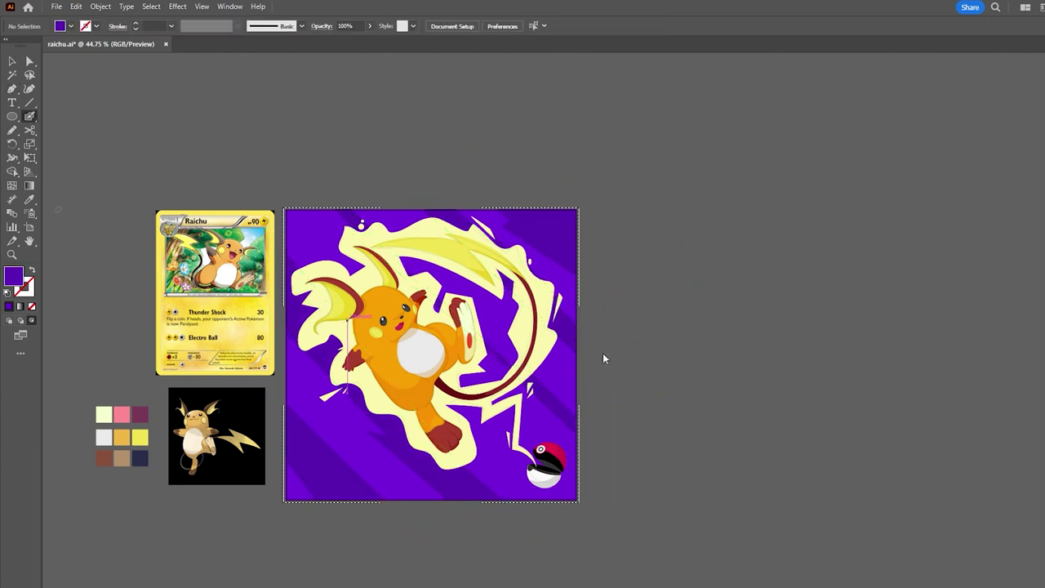
{"action": "key", "text": "shift+x"}
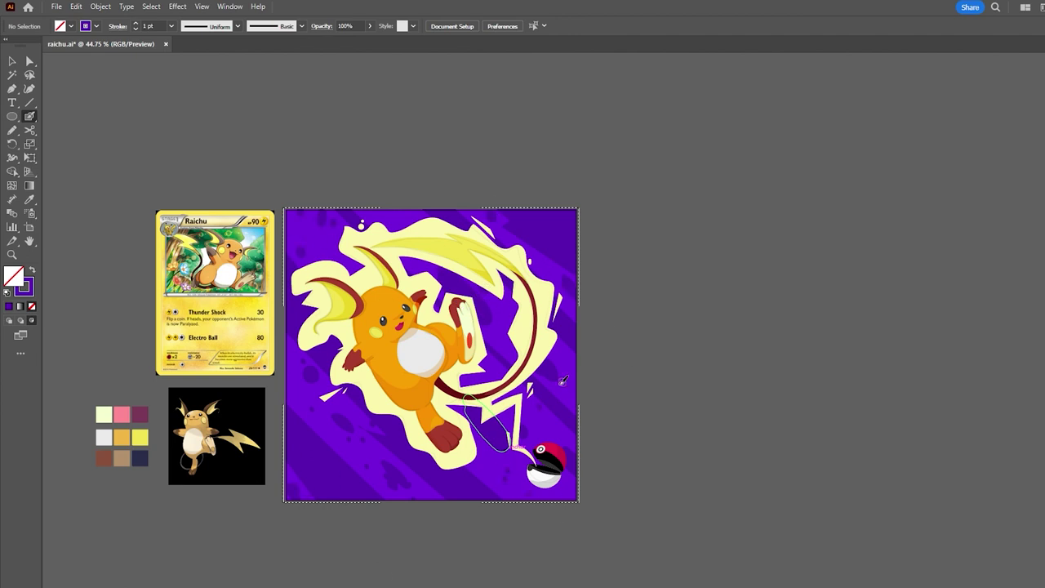
{"action": "key", "text": "z"}
{"action": "scroll", "coordinate": [529, 240], "scroll_direction": "down", "scroll_amount": 3}
{"action": "scroll", "coordinate": [529, 240], "scroll_direction": "up", "scroll_amount": 3}
{"action": "key", "text": "ctrl+a"}
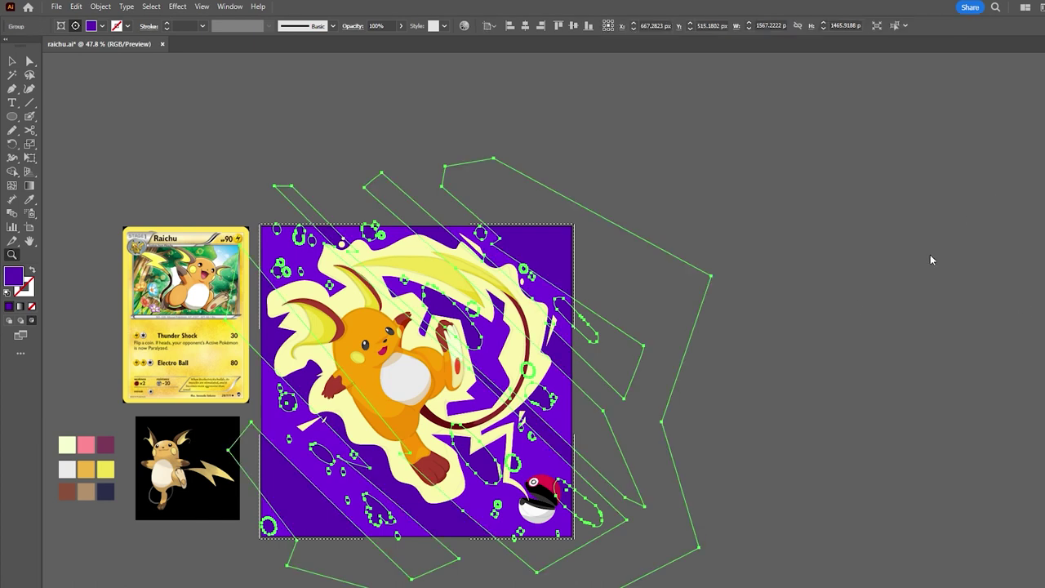
Deselect all, then add and reshape a new light purple stripe.
{"action": "left_click", "coordinate": [890, 190]}
{"action": "left_click", "coordinate": [357, 502]}
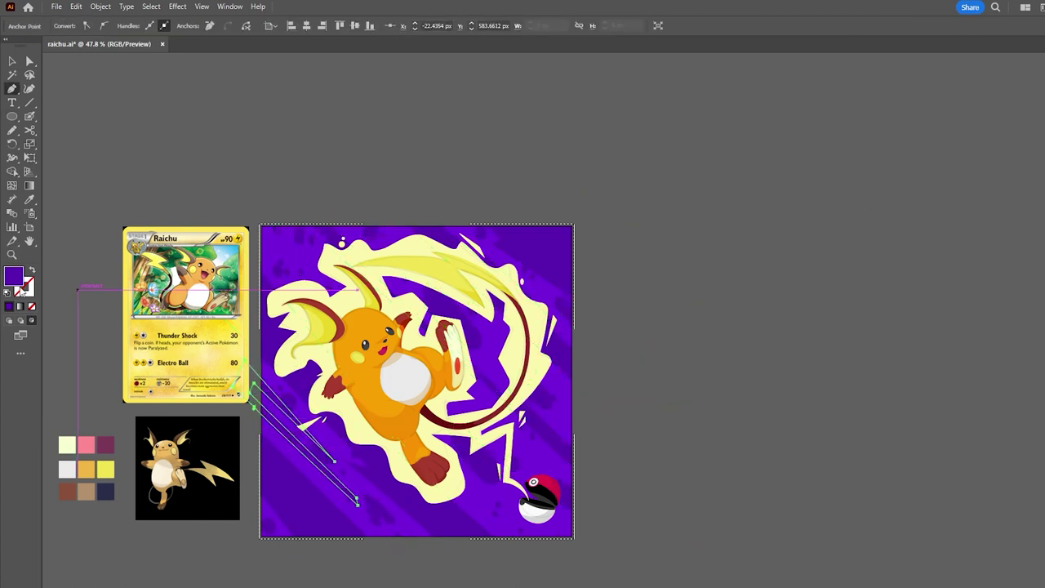
{"action": "left_click_drag", "start_coordinate": [358, 503], "coordinate": [323, 468]}
Draw another lavender speed-streak shape to the right of the Poké Ball.
{"action": "key", "text": "p"}
{"action": "left_click", "coordinate": [572, 553]}
{"action": "left_click", "coordinate": [621, 452]}
{"action": "left_click", "coordinate": [650, 437]}
{"action": "left_click", "coordinate": [627, 490]}
{"action": "left_click", "coordinate": [656, 512]}
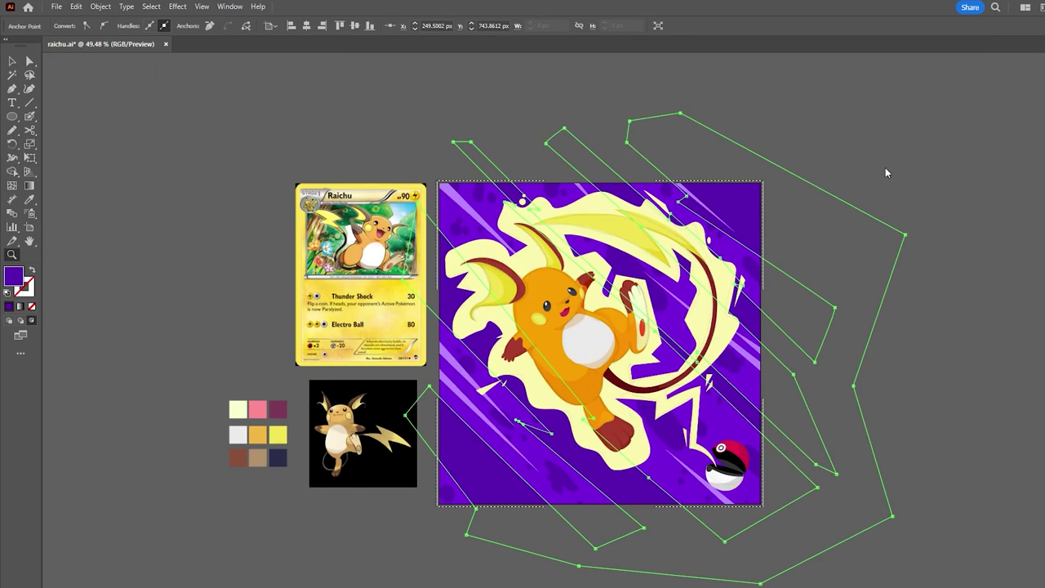
{"action": "scroll", "coordinate": [728, 271], "scroll_direction": "up", "scroll_amount": 1}
{"action": "scroll", "coordinate": [694, 289], "scroll_direction": "up", "scroll_amount": 1}
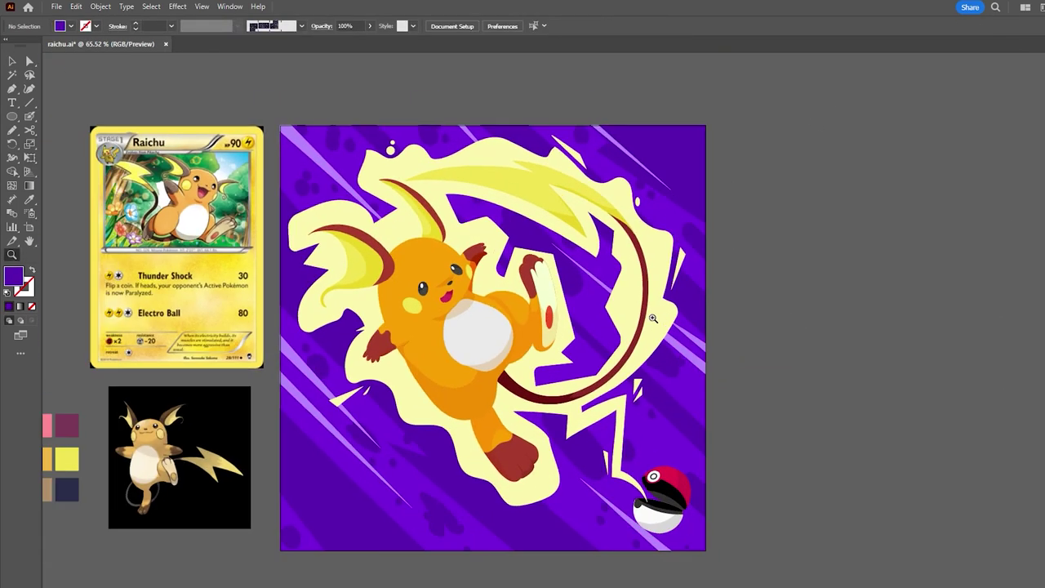
{"action": "key", "text": "b"}
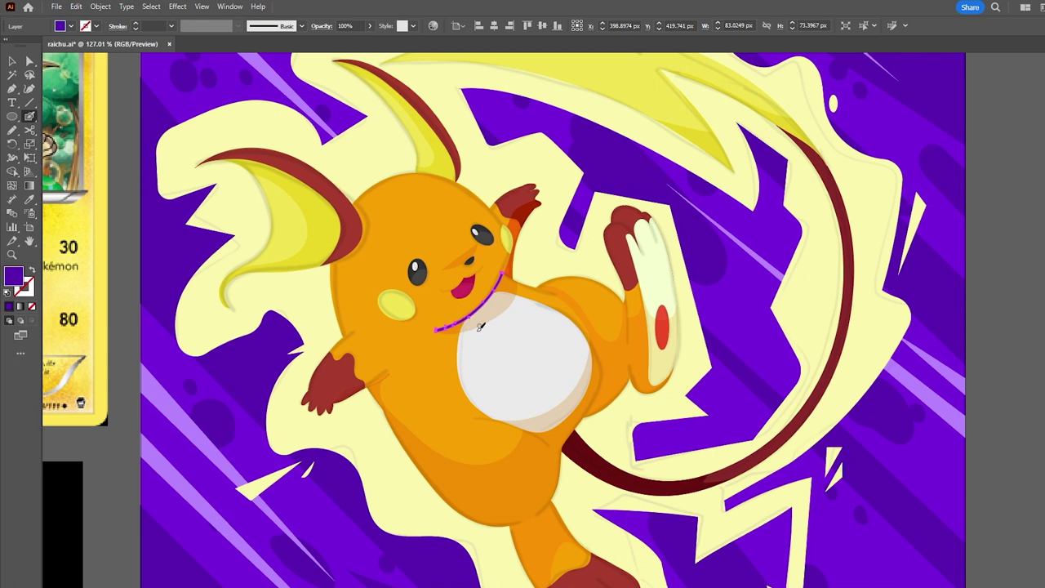
Paint dark outline strokes across the head top, left head side, lower-left body and belly.
{"action": "mouse_move", "coordinate": [397, 176]}
{"action": "left_mouse_down"}
{"action": "mouse_move", "coordinate": [359, 198]}
{"action": "mouse_move", "coordinate": [504, 225]}
{"action": "left_mouse_up"}
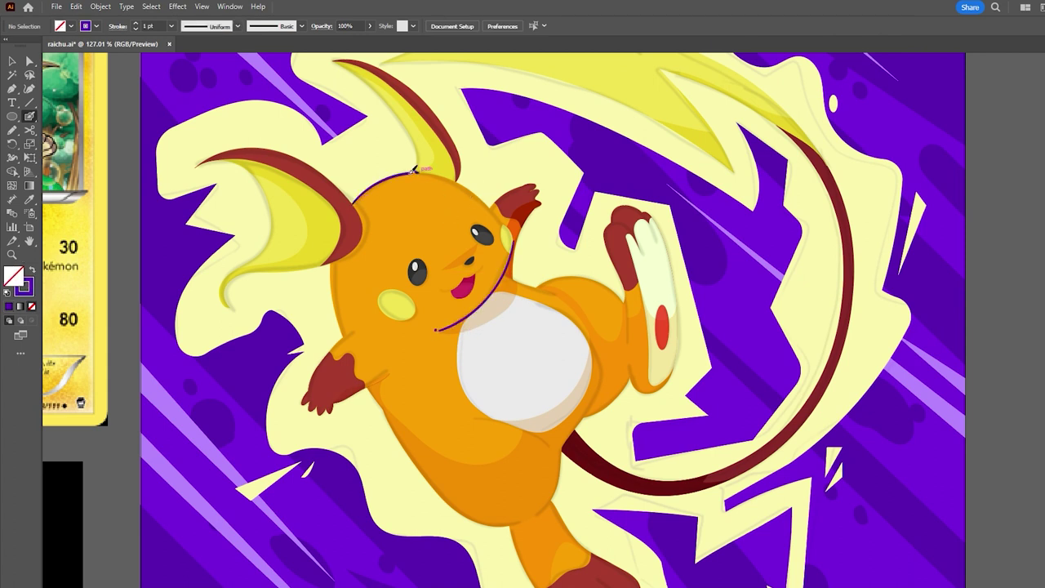
{"action": "left_click_drag", "start_coordinate": [336, 313], "coordinate": [338, 315]}
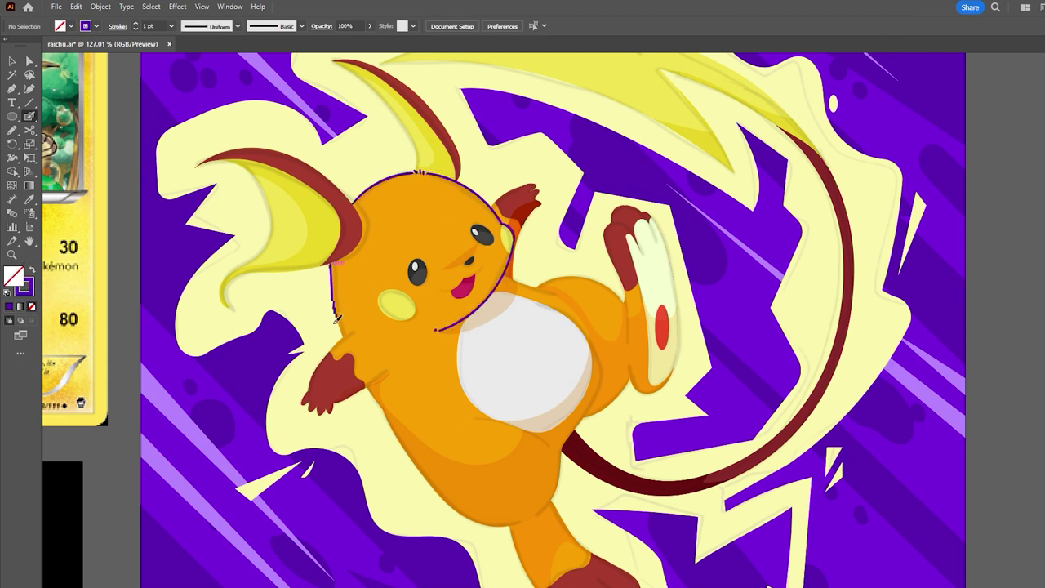
{"action": "scroll", "coordinate": [333, 309], "scroll_direction": "down", "scroll_amount": 3}
{"action": "left_click_drag", "start_coordinate": [323, 276], "coordinate": [416, 393]}
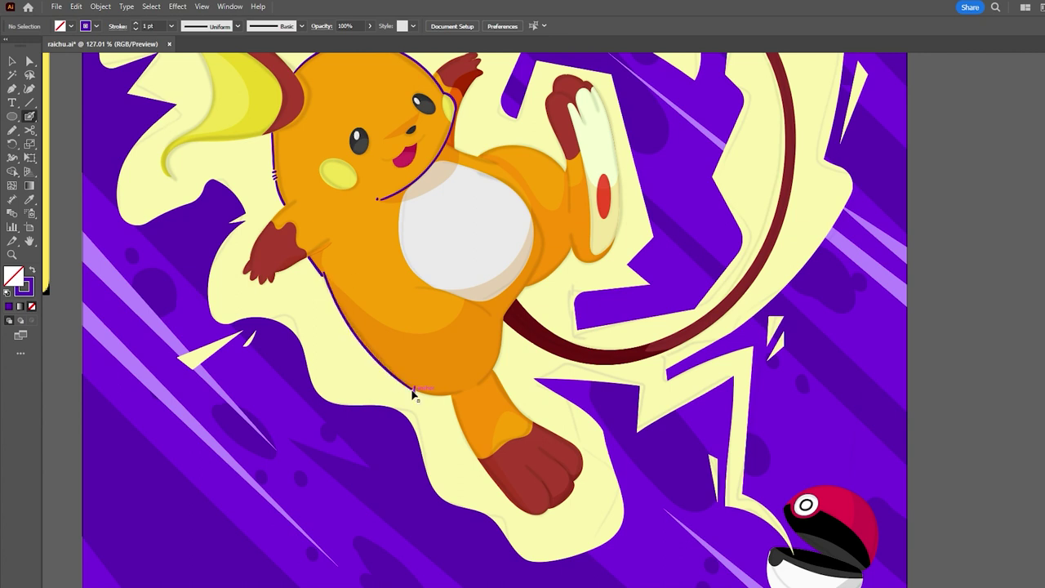
{"action": "left_click_drag", "start_coordinate": [506, 312], "coordinate": [537, 178]}
{"action": "mouse_move", "coordinate": [447, 144]}
{"action": "left_mouse_down"}
{"action": "mouse_move", "coordinate": [536, 216]}
{"action": "mouse_move", "coordinate": [614, 253]}
{"action": "left_mouse_up"}
Outline the raised foot and leg, body edge, left arm, belly bottom and mouth side.
{"action": "scroll", "coordinate": [529, 162], "scroll_direction": "up", "scroll_amount": 2}
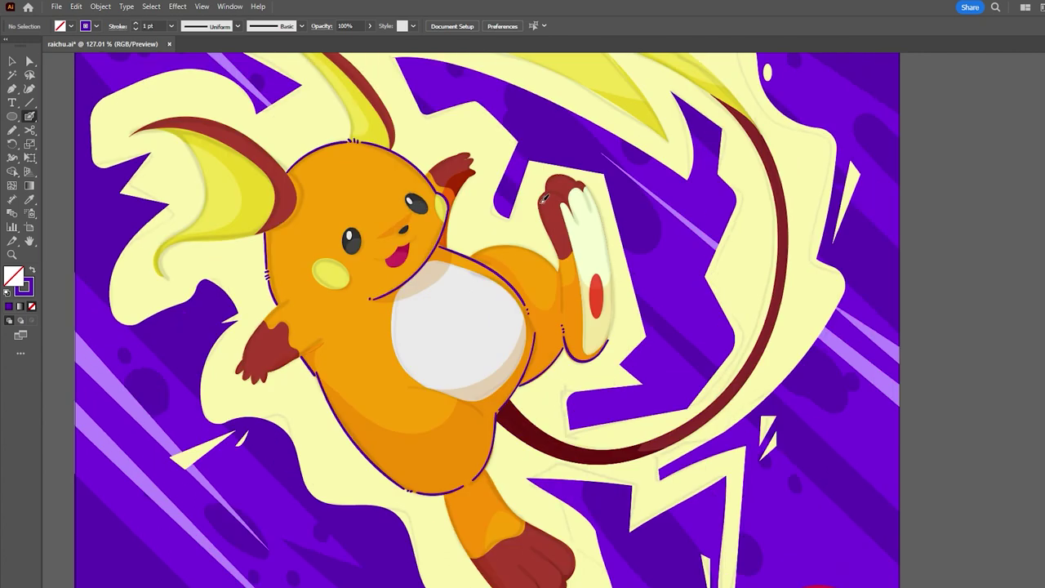
{"action": "left_click_drag", "start_coordinate": [566, 204], "coordinate": [611, 331]}
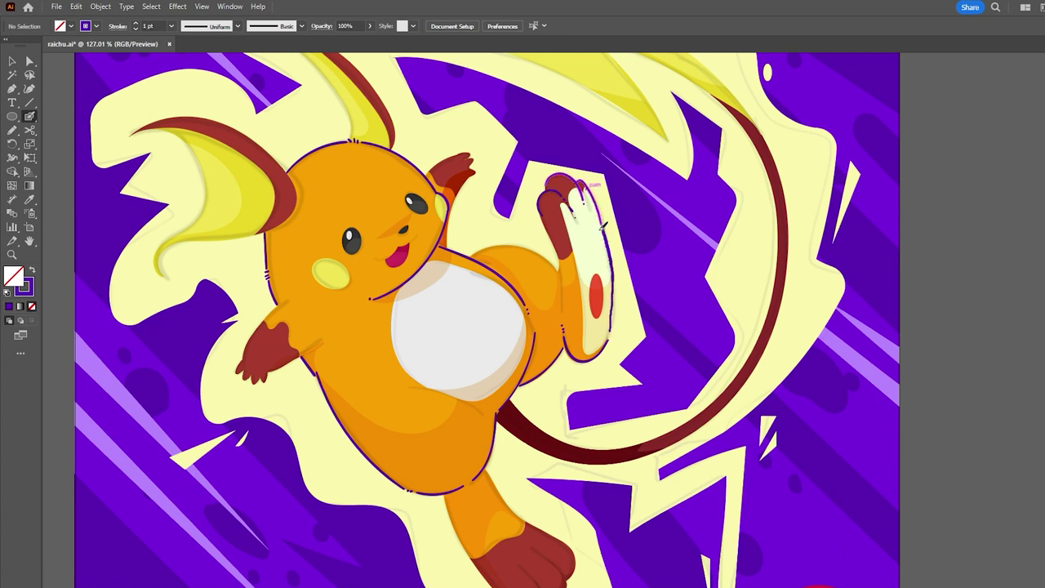
{"action": "left_click_drag", "start_coordinate": [562, 304], "coordinate": [542, 214]}
{"action": "left_click_drag", "start_coordinate": [448, 243], "coordinate": [480, 175]}
{"action": "left_click_drag", "start_coordinate": [283, 302], "coordinate": [321, 346]}
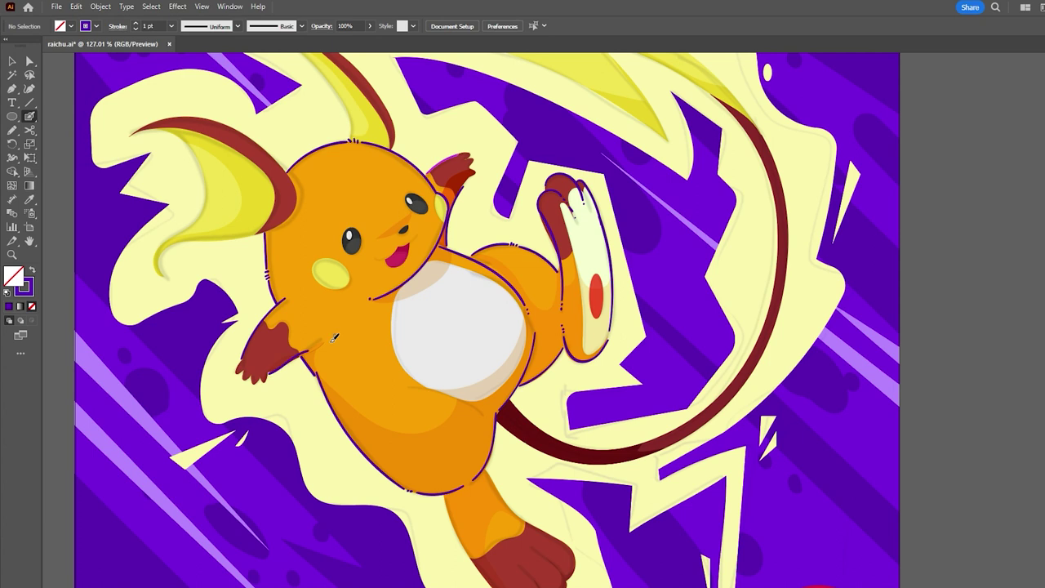
{"action": "left_click_drag", "start_coordinate": [407, 391], "coordinate": [480, 413]}
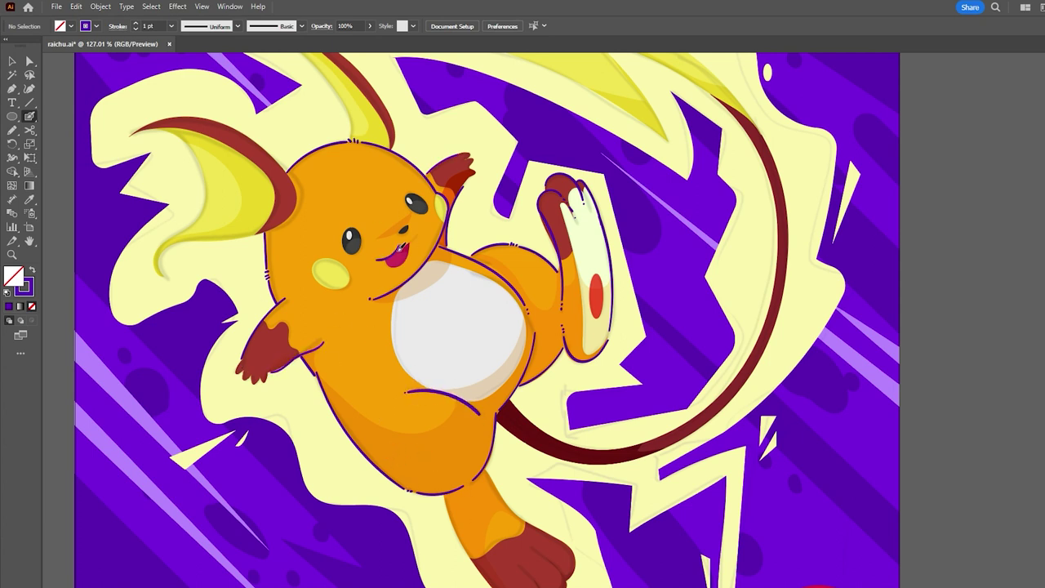
{"action": "left_click_drag", "start_coordinate": [395, 253], "coordinate": [406, 245]}
Outline the bottom of the lower foot and the upper edge of the lower ear.
{"action": "scroll", "coordinate": [363, 208], "scroll_direction": "down", "scroll_amount": 3}
{"action": "scroll", "coordinate": [364, 208], "scroll_direction": "right", "scroll_amount": 1}
{"action": "left_click_drag", "start_coordinate": [422, 433], "coordinate": [481, 445]}
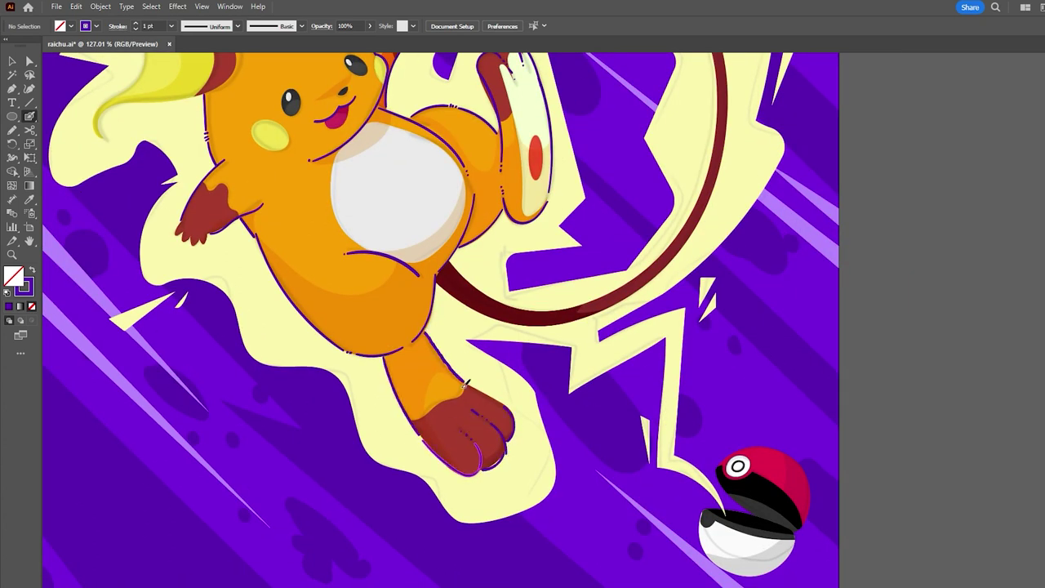
{"action": "scroll", "coordinate": [423, 341], "scroll_direction": "up", "scroll_amount": 5}
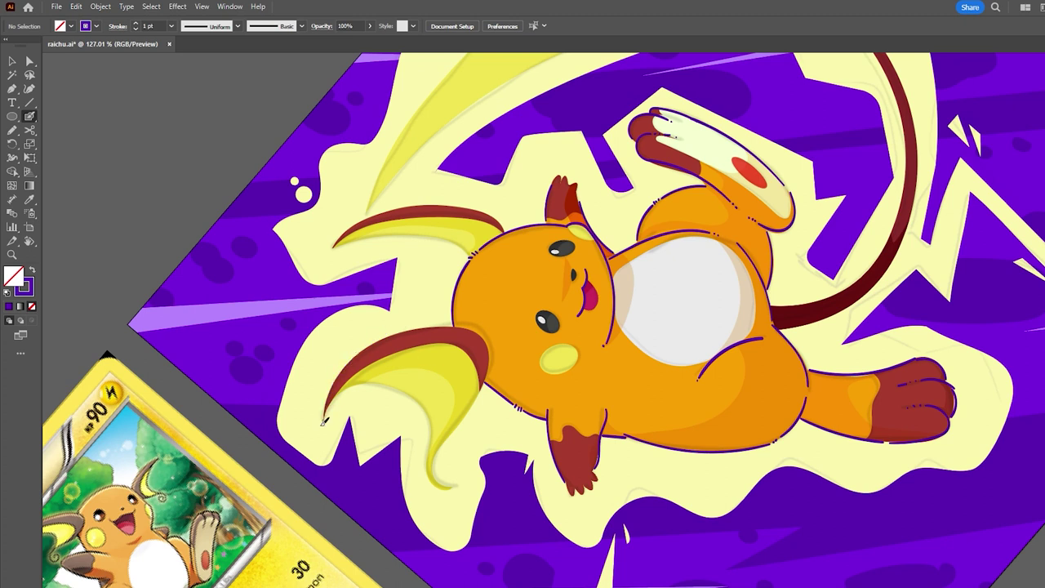
{"action": "mouse_move", "coordinate": [322, 421]}
{"action": "left_mouse_down"}
{"action": "mouse_move", "coordinate": [480, 335]}
{"action": "mouse_move", "coordinate": [434, 456]}
{"action": "left_mouse_up"}
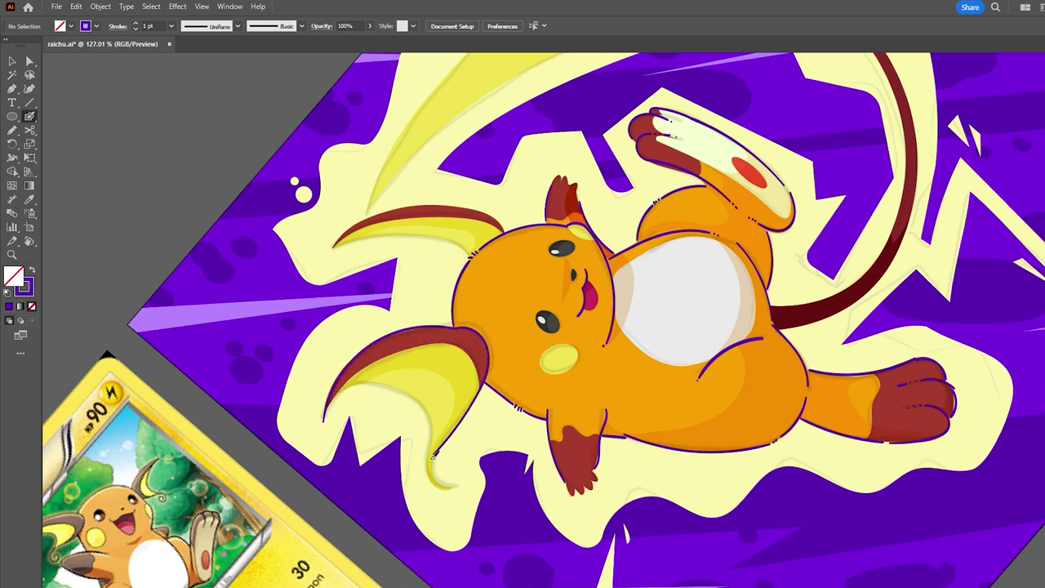
Trace the lower ear and the big upper ear's edges in a counter-clockwise rotated view.
{"action": "left_click_drag", "start_coordinate": [402, 399], "coordinate": [447, 488]}
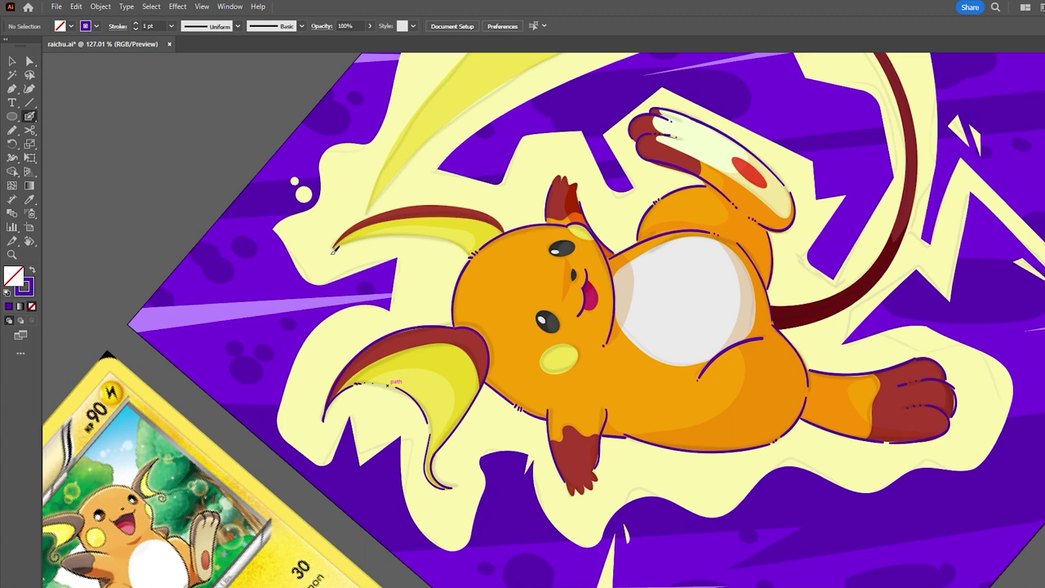
{"action": "mouse_move", "coordinate": [353, 245]}
{"action": "left_mouse_down"}
{"action": "mouse_move", "coordinate": [467, 235]}
{"action": "mouse_move", "coordinate": [299, 402]}
{"action": "left_mouse_up"}
{"action": "key", "text": "shift+h"}
{"action": "left_click_drag", "start_coordinate": [200, 445], "coordinate": [384, 152]}
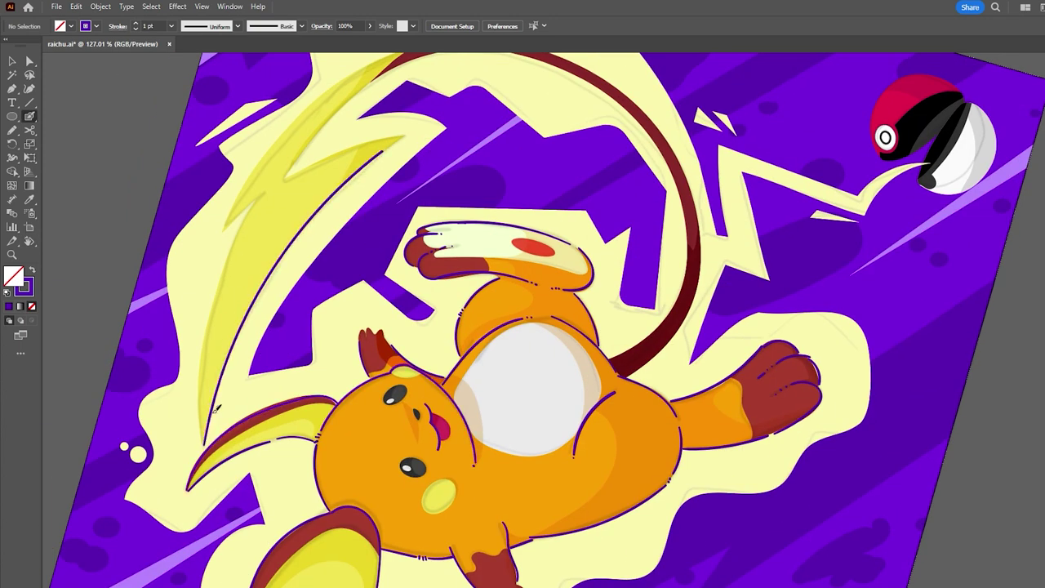
{"action": "left_click_drag", "start_coordinate": [197, 413], "coordinate": [343, 75]}
{"action": "left_click_drag", "start_coordinate": [304, 110], "coordinate": [312, 172]}
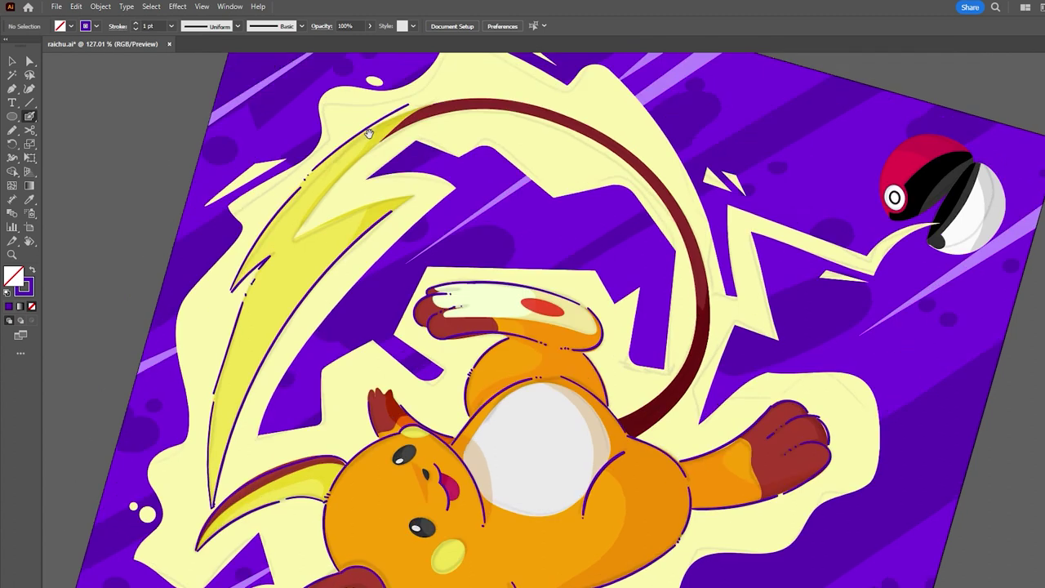
Outline the lightning bolt's zigzag and upper edges, then the tail arc.
{"action": "left_click_drag", "start_coordinate": [291, 239], "coordinate": [413, 194]}
{"action": "left_click_drag", "start_coordinate": [343, 141], "coordinate": [406, 117]}
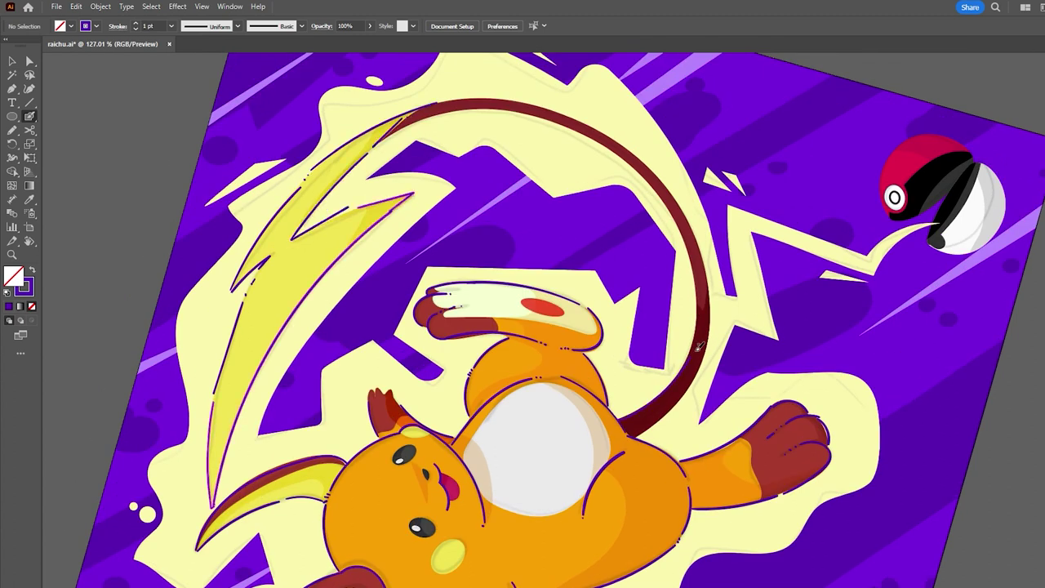
{"action": "left_click_drag", "start_coordinate": [699, 347], "coordinate": [297, 131]}
{"action": "left_click_drag", "start_coordinate": [382, 204], "coordinate": [553, 257]}
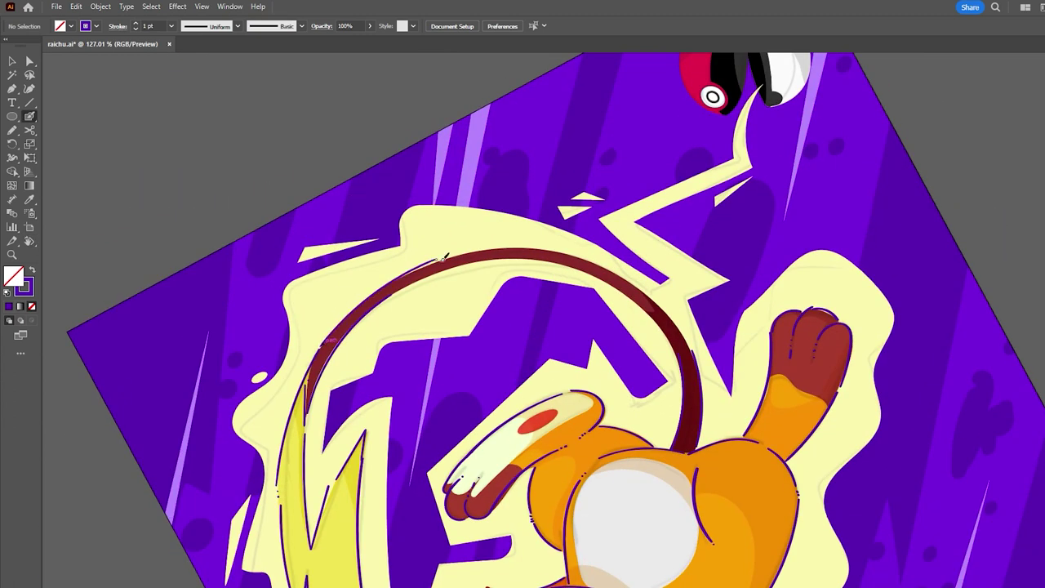
{"action": "mouse_move", "coordinate": [443, 258]}
{"action": "left_mouse_down"}
{"action": "mouse_move", "coordinate": [504, 281]}
{"action": "mouse_move", "coordinate": [437, 409]}
{"action": "left_mouse_up"}
{"action": "left_click_drag", "start_coordinate": [545, 241], "coordinate": [662, 235]}
Turn the view so Raichu stands upright and paint over the red oval on the foot.
{"action": "key", "text": "shift+h"}
{"action": "mouse_move", "coordinate": [545, 261]}
{"action": "left_mouse_down"}
{"action": "mouse_move", "coordinate": [566, 326]}
{"action": "mouse_move", "coordinate": [490, 245]}
{"action": "left_mouse_up"}
{"action": "key", "text": "shift+b"}
{"action": "scroll", "coordinate": [319, 333], "scroll_direction": "up", "scroll_amount": 5}
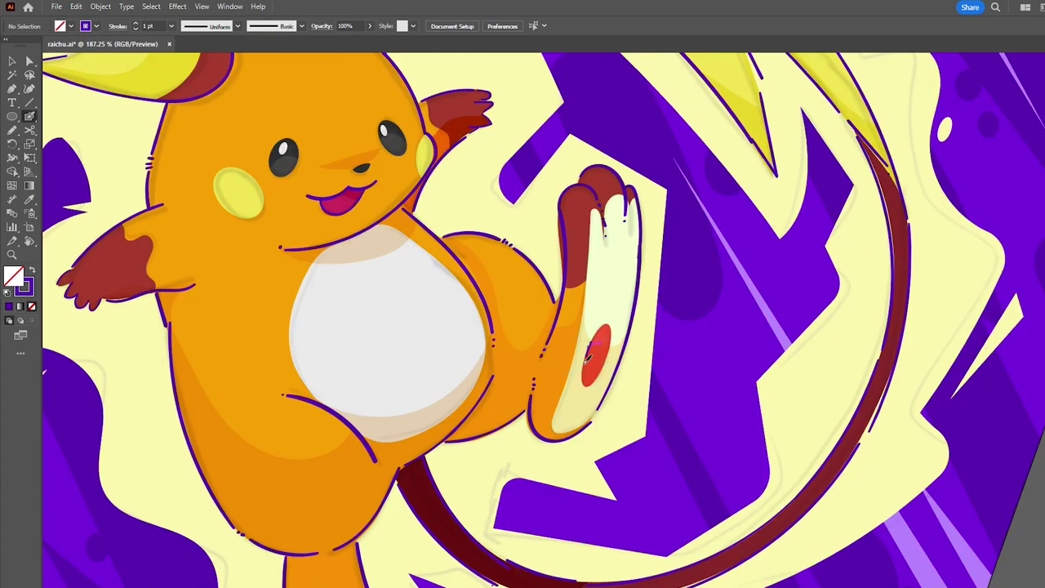
{"action": "left_click_drag", "start_coordinate": [589, 355], "coordinate": [609, 361]}
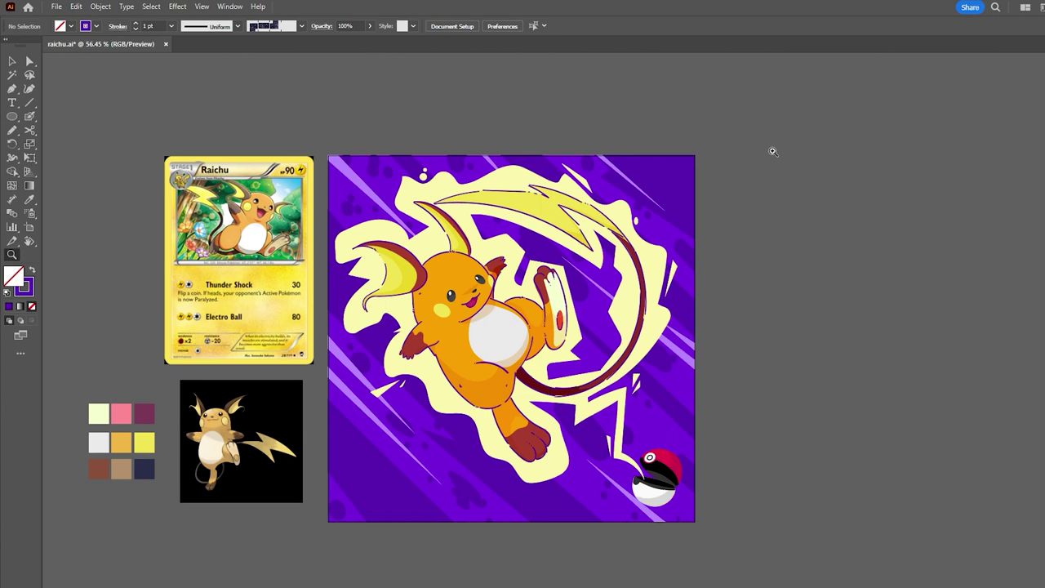
Paint a white highlight stroke on the forehead, keeping its original colour.
{"action": "key", "text": "ctrl+0"}
{"action": "key", "text": "b"}
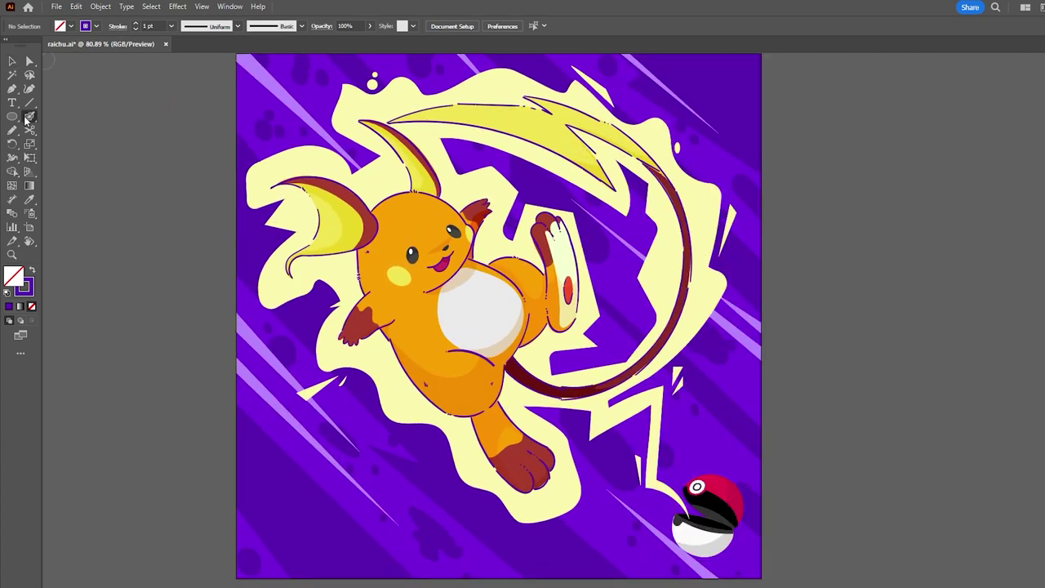
{"action": "left_click_drag", "start_coordinate": [394, 204], "coordinate": [429, 206]}
{"action": "key", "text": "i"}
{"action": "left_click", "coordinate": [474, 314]}
{"action": "key", "text": "ctrl+z"}
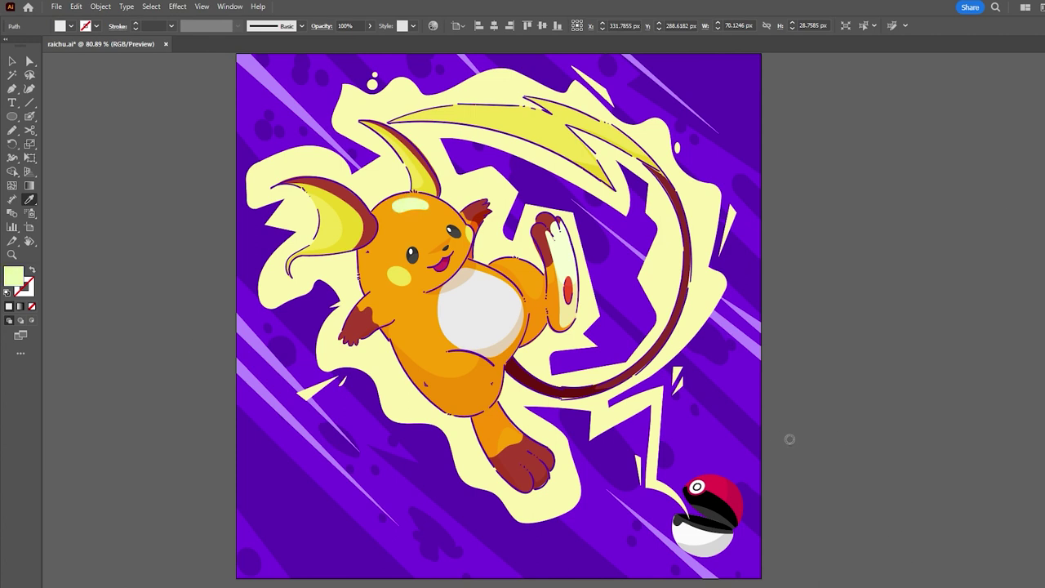
{"action": "key", "text": "b"}
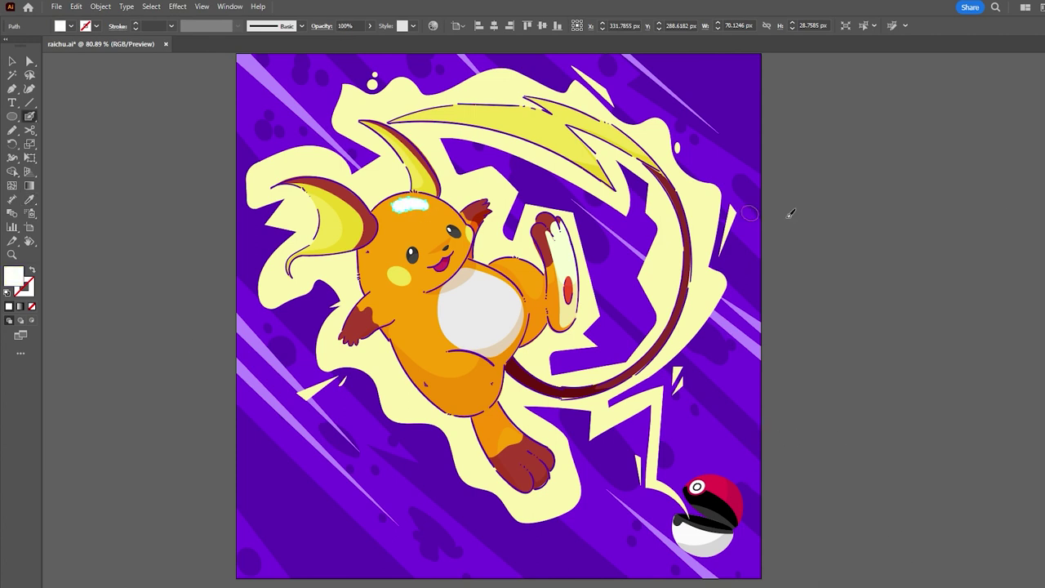
{"action": "key", "text": "ctrl+shift+a"}
Add white highlights on the knee and along the lightning bolt's top edge.
{"action": "left_click_drag", "start_coordinate": [531, 278], "coordinate": [528, 273]}
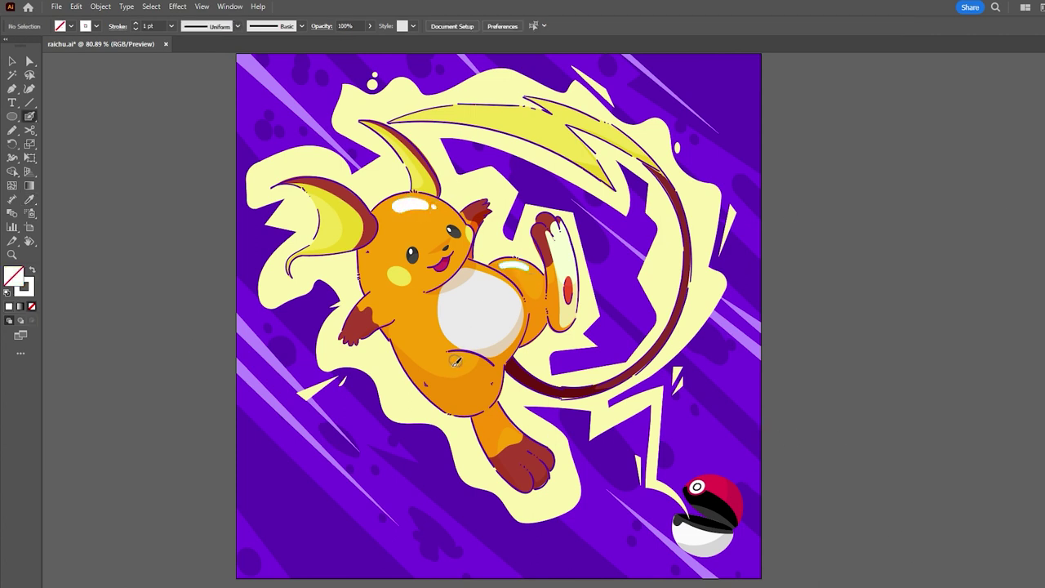
{"action": "left_click_drag", "start_coordinate": [539, 111], "coordinate": [441, 113]}
{"action": "left_click_drag", "start_coordinate": [549, 104], "coordinate": [587, 121]}
{"action": "scroll", "coordinate": [503, 208], "scroll_direction": "up", "scroll_amount": 5}
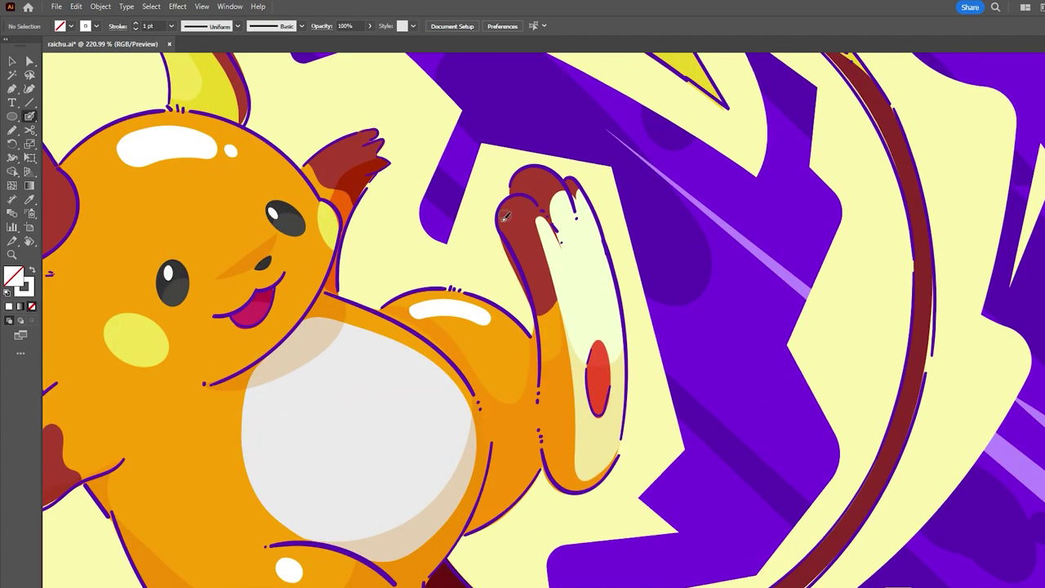
{"action": "scroll", "coordinate": [482, 194], "scroll_direction": "up", "scroll_amount": 2}
{"action": "scroll", "coordinate": [482, 193], "scroll_direction": "left", "scroll_amount": 4}
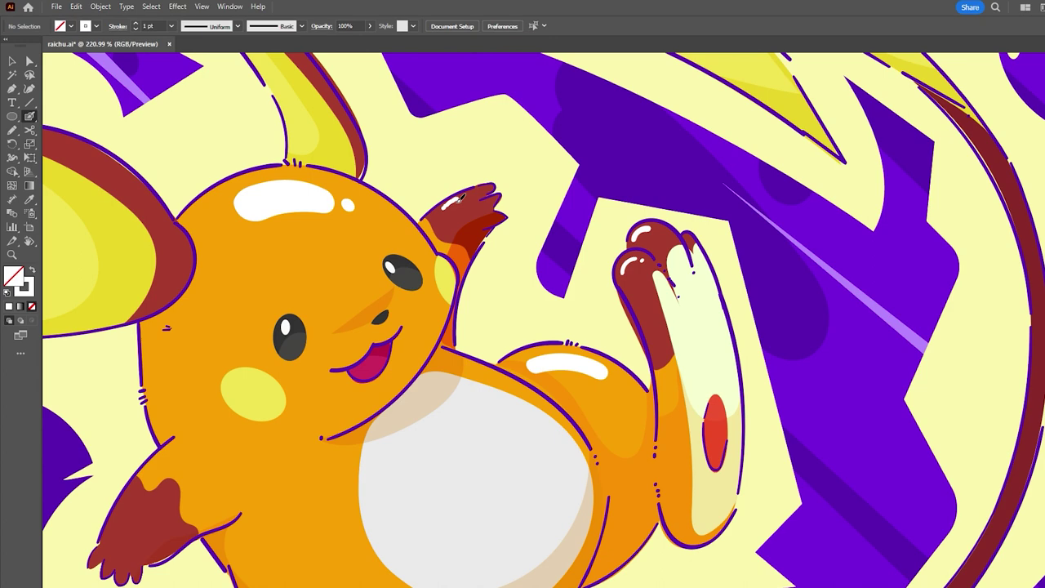
{"action": "scroll", "coordinate": [460, 199], "scroll_direction": "down", "scroll_amount": 3}
{"action": "scroll", "coordinate": [171, 225], "scroll_direction": "up", "scroll_amount": 4}
Add white highlights along the left ear's edge and on the lower foot's toes.
{"action": "left_click_drag", "start_coordinate": [167, 221], "coordinate": [321, 296]}
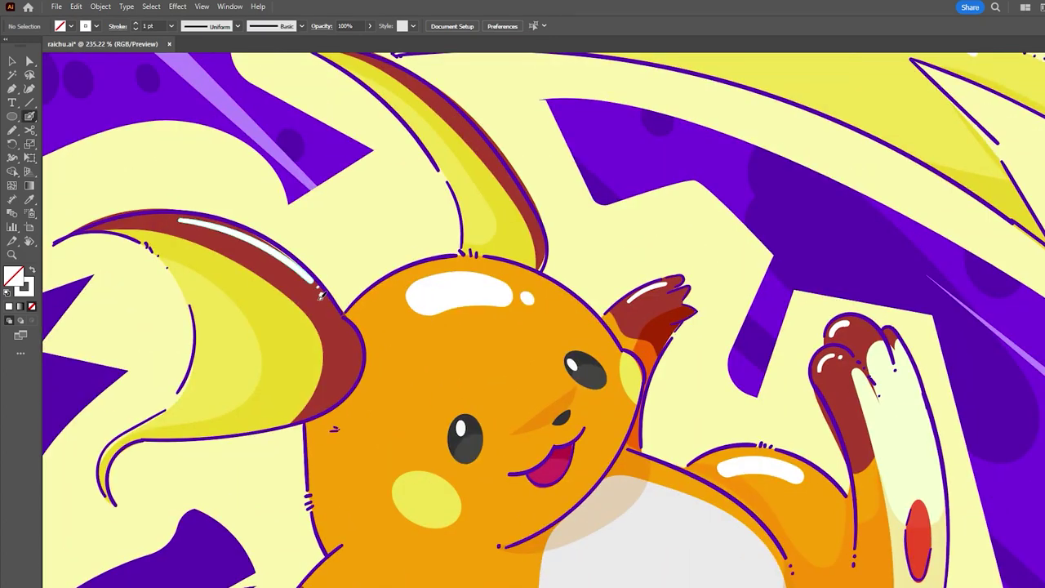
{"action": "scroll", "coordinate": [321, 296], "scroll_direction": "down", "scroll_amount": 2}
{"action": "scroll", "coordinate": [321, 296], "scroll_direction": "down", "scroll_amount": 3}
{"action": "scroll", "coordinate": [523, 483], "scroll_direction": "up", "scroll_amount": 3}
{"action": "scroll", "coordinate": [523, 483], "scroll_direction": "down", "scroll_amount": 2}
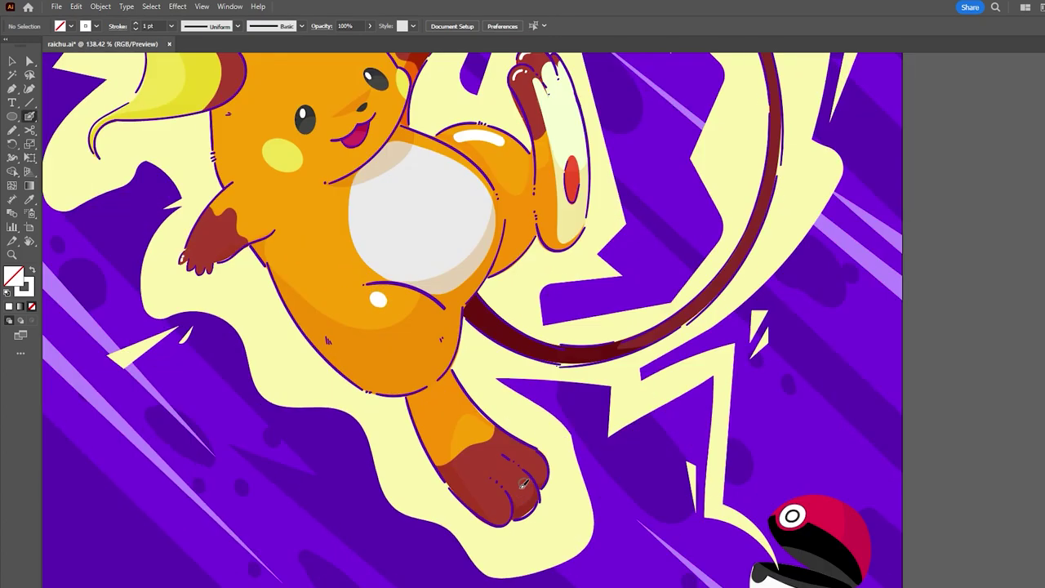
{"action": "mouse_move", "coordinate": [535, 461]}
{"action": "left_mouse_down"}
{"action": "mouse_move", "coordinate": [531, 495]}
{"action": "mouse_move", "coordinate": [506, 519]}
{"action": "left_mouse_up"}
{"action": "scroll", "coordinate": [513, 506], "scroll_direction": "down", "scroll_amount": 3}
{"action": "scroll", "coordinate": [600, 514], "scroll_direction": "up", "scroll_amount": 3}
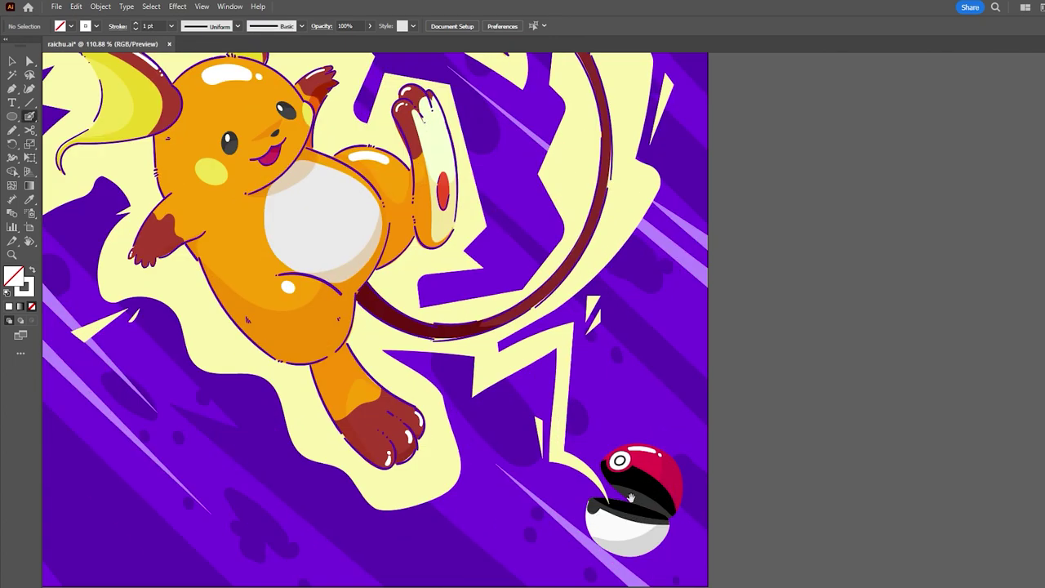